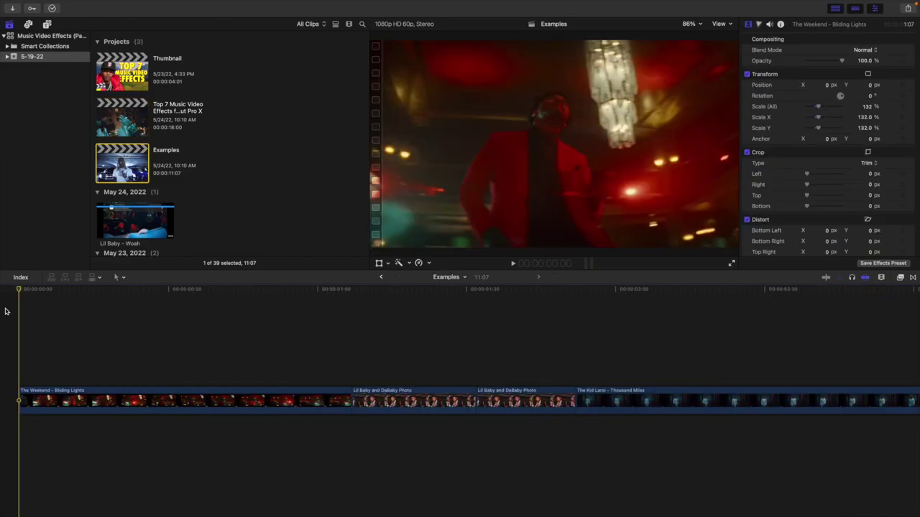
Play the Examples timeline from its beginning through the first clip, and return the playhead to the start
key(space)
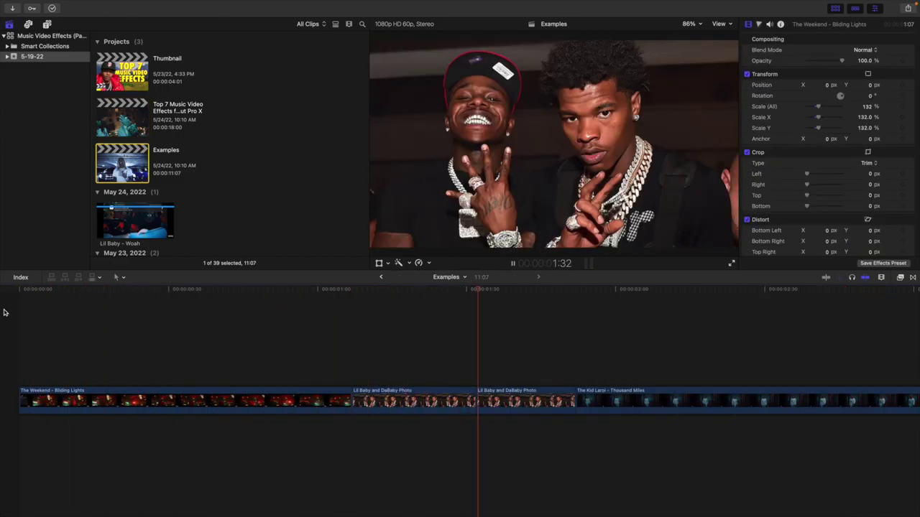
key(space)
key(Home)
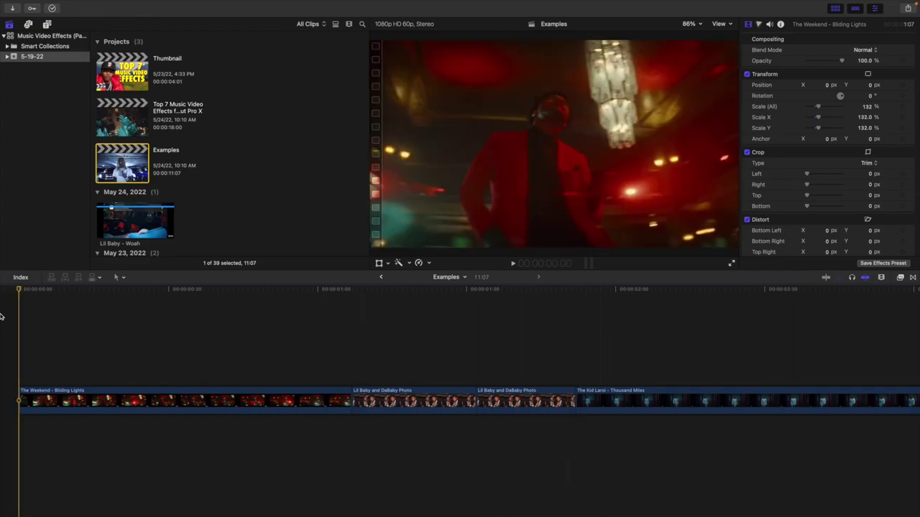
Find the Trails effect by searching the video effects for "trai" and apply it to the first clip, The Weekend - Bliding Lights
click(122, 335)
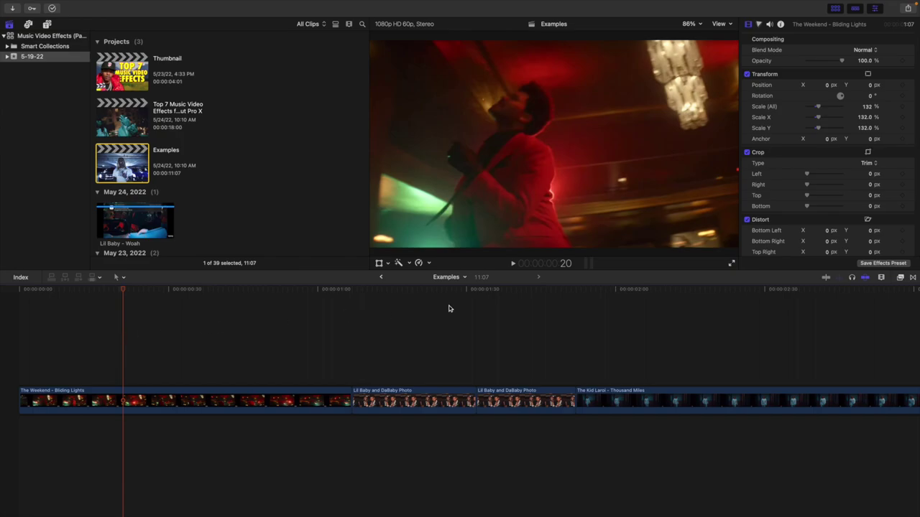
click(901, 277)
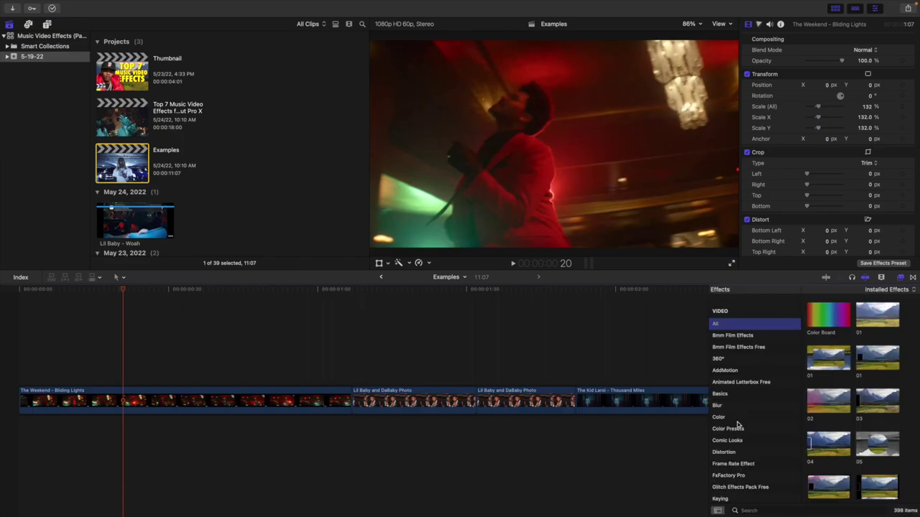
click(751, 511)
text(tr)
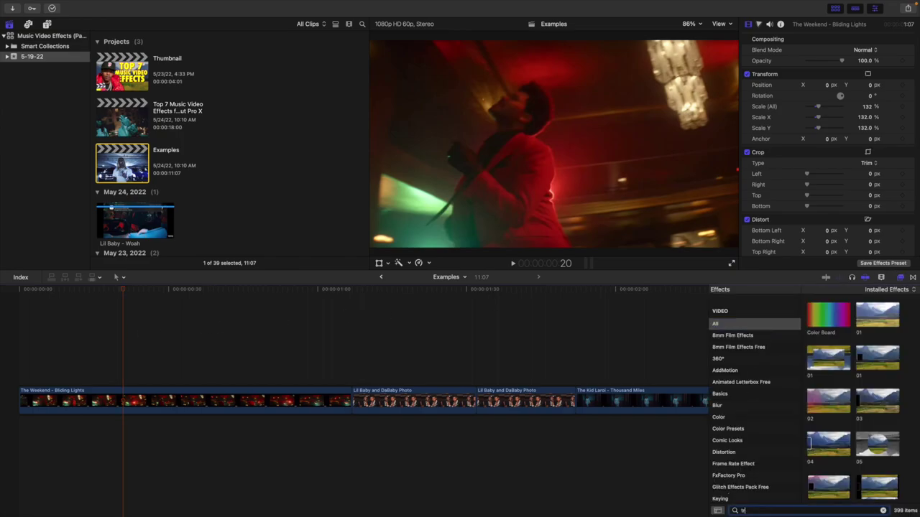
text(ai)
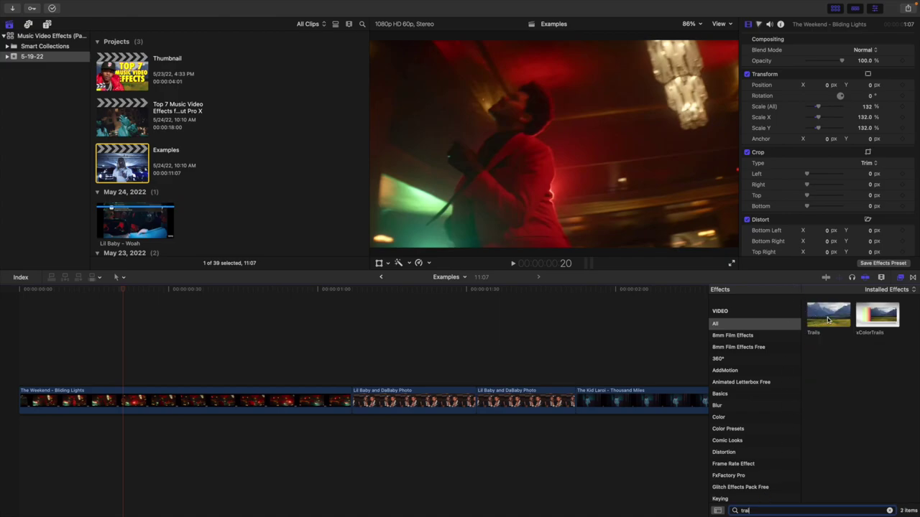
drag(828, 320, 189, 407)
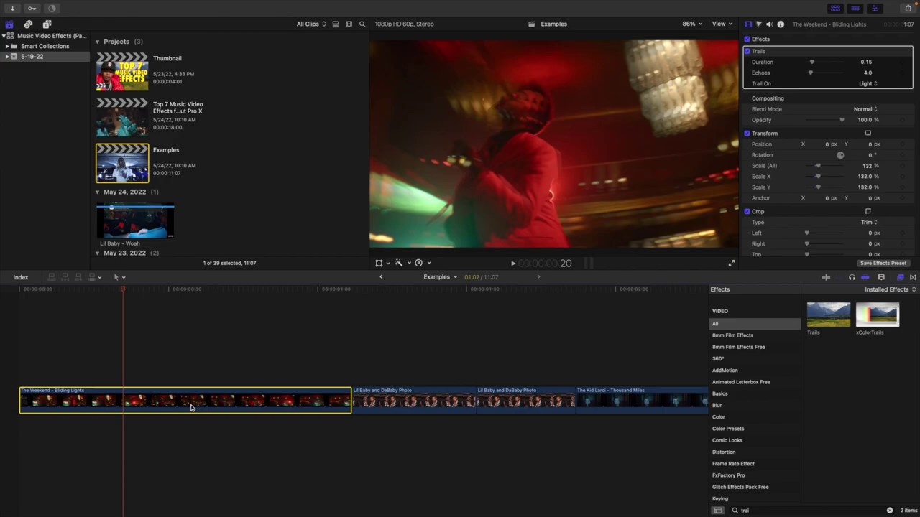
Search the effects for "echo" and add the Visual Echo effect to the first clip
double_click(764, 511)
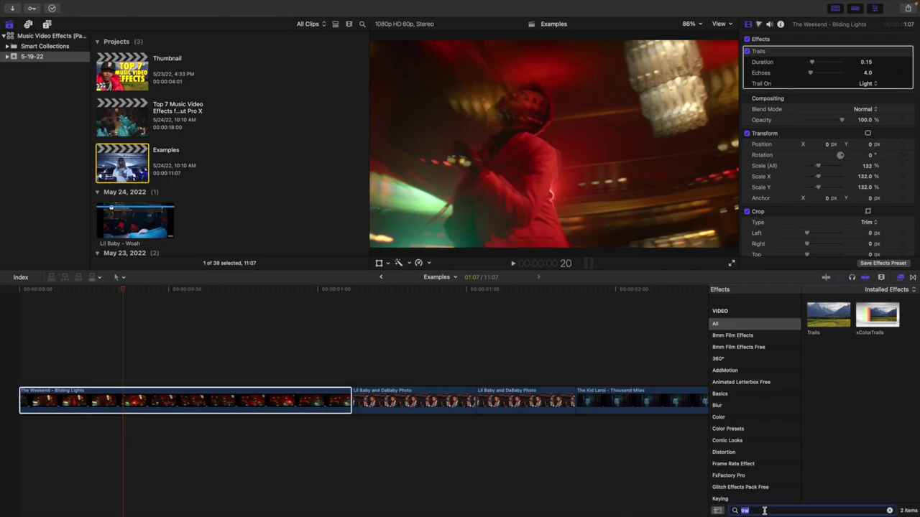
text(echo)
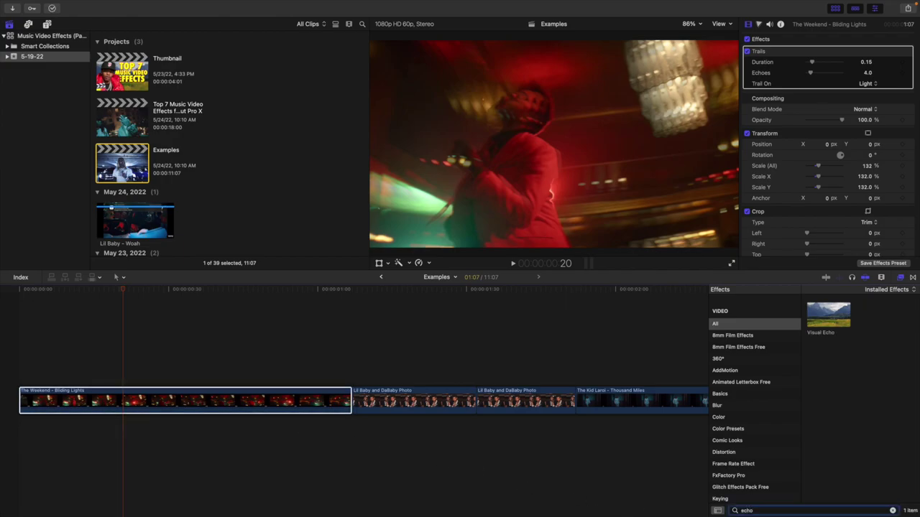
drag(814, 324, 265, 397)
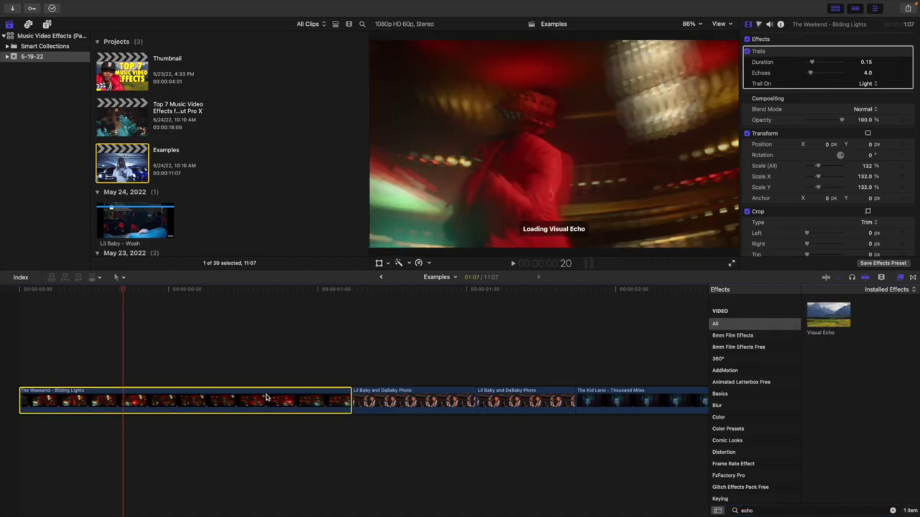
Play the first clip from its beginning to review the combined Trails and Visual Echo effects
click(5, 371)
key(space)
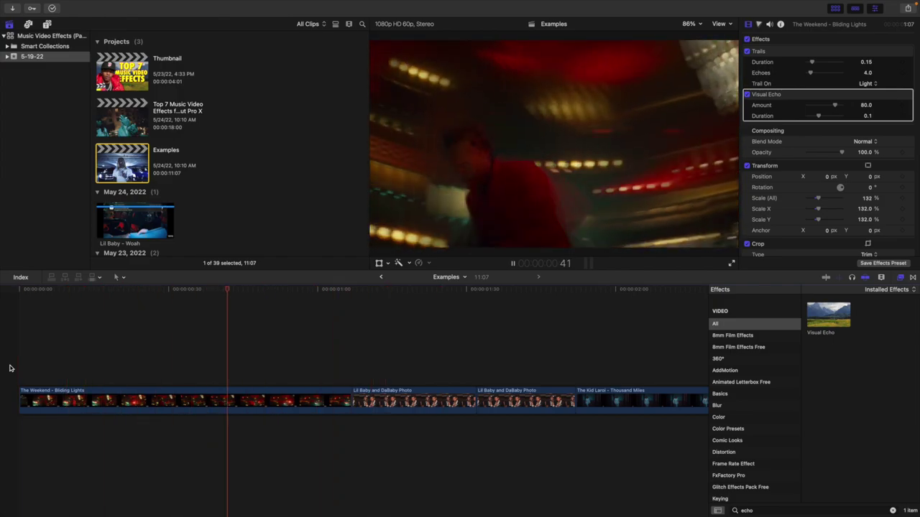
key(space)
Clear the effects search, add the Strobe effect from the My Effects category to the first clip, and hide the effects browser
scroll(749, 465, down, 4)
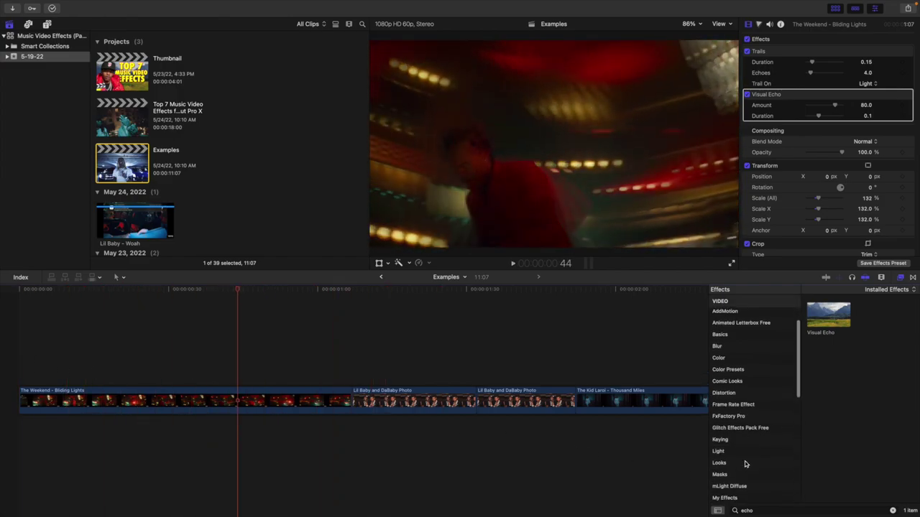
scroll(745, 465, down, 3)
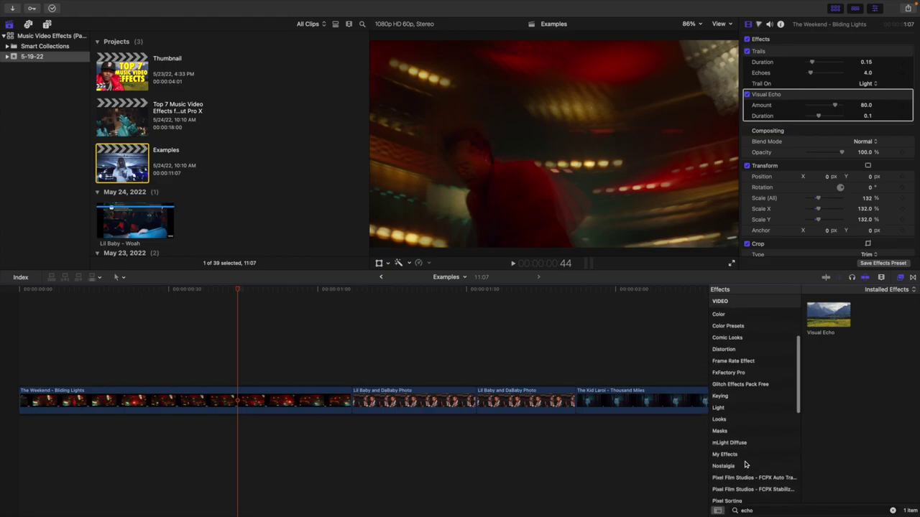
click(743, 452)
click(889, 510)
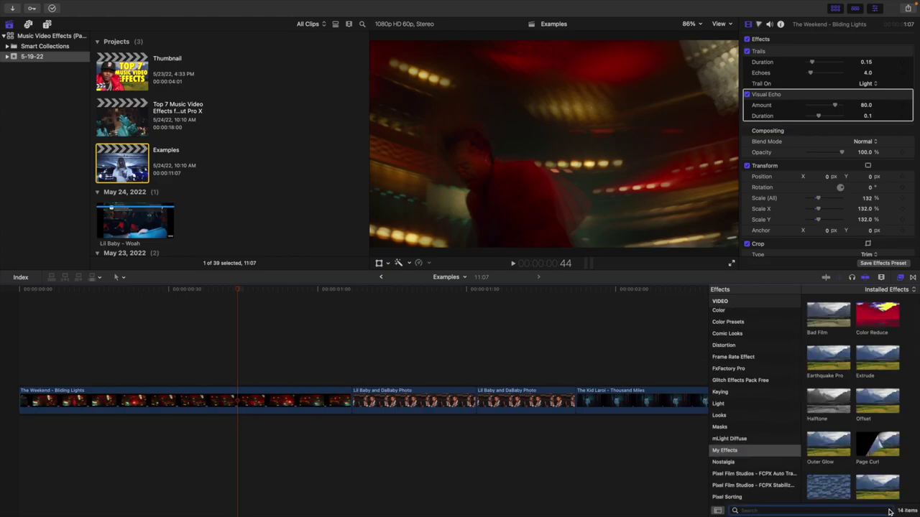
scroll(859, 419, down, 3)
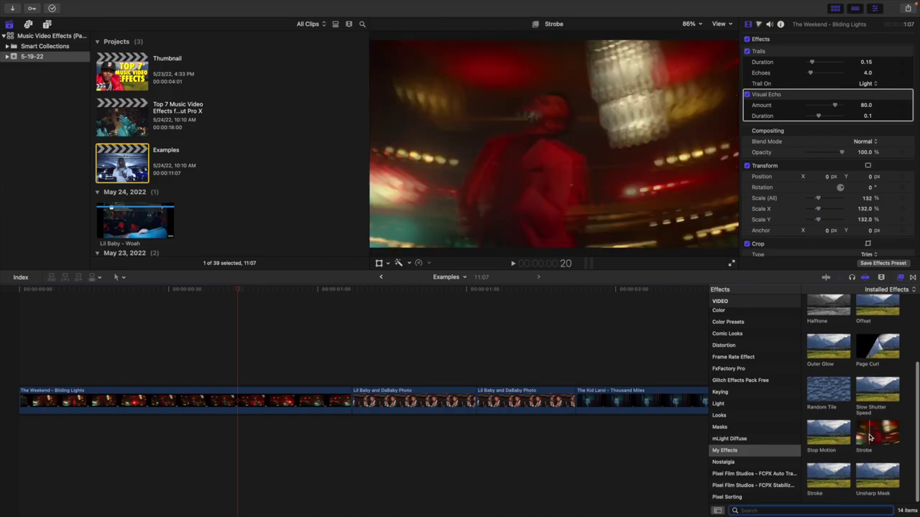
click(836, 432)
drag(835, 432, 264, 394)
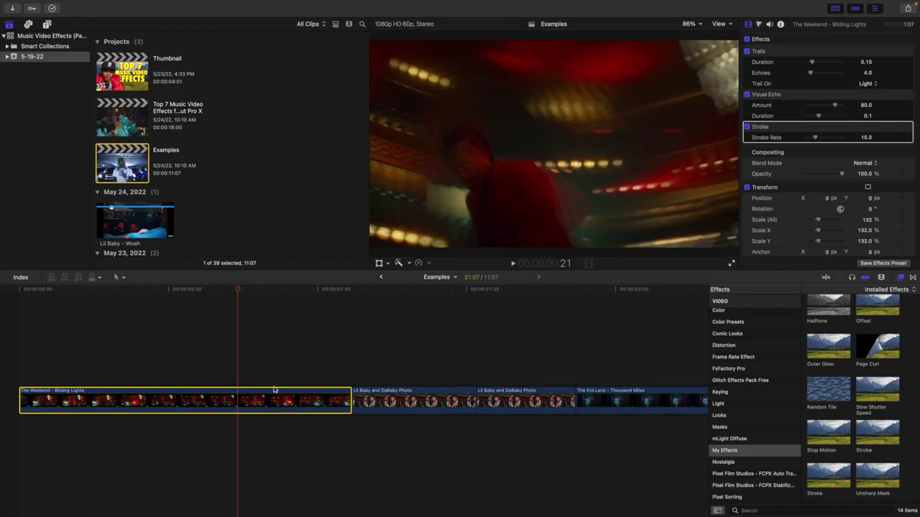
click(900, 278)
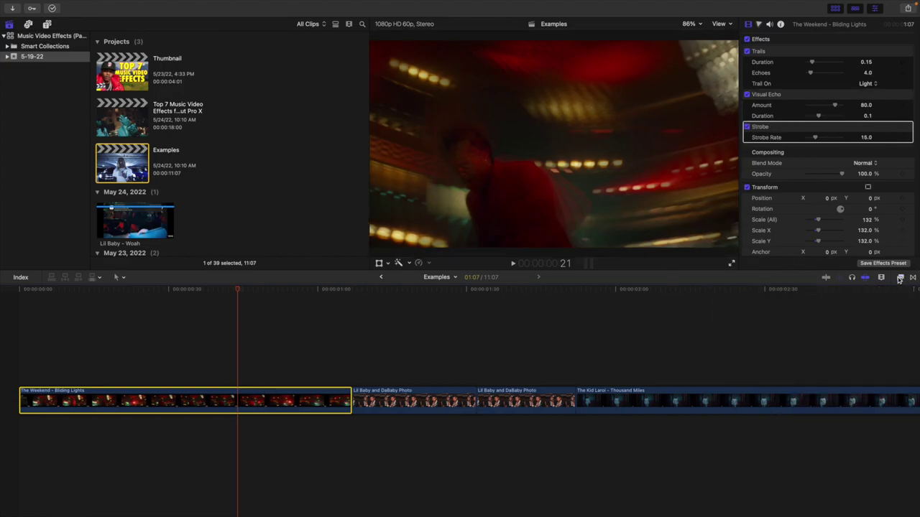
Set the Strobe effect's Strobe Rate to 4 on the first clip
click(865, 138)
text(4)
key(Return)
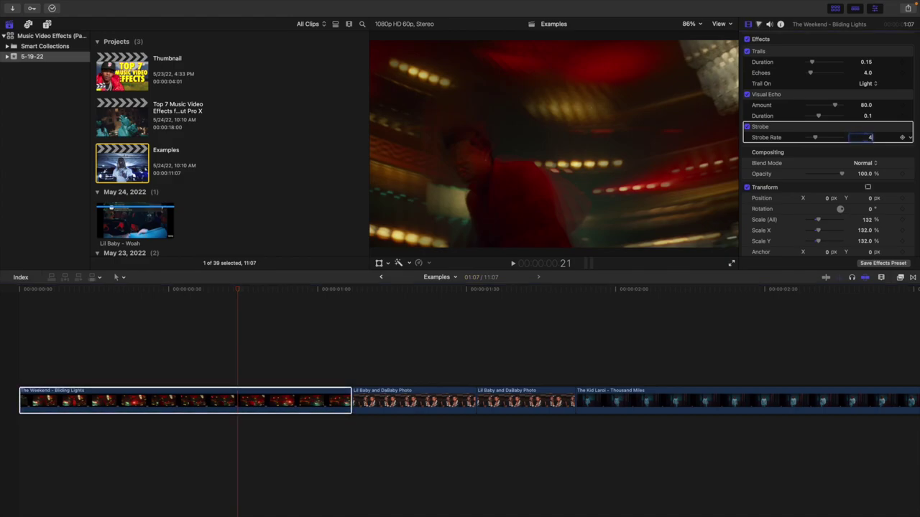
Play the first clip repeatedly from its beginning to review the stacked Trails, Visual Echo and Strobe look
click(2, 339)
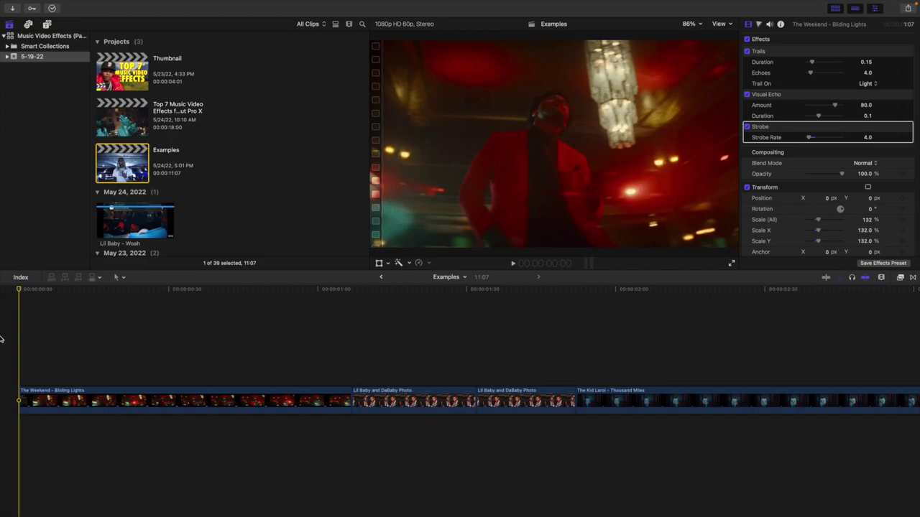
key(space)
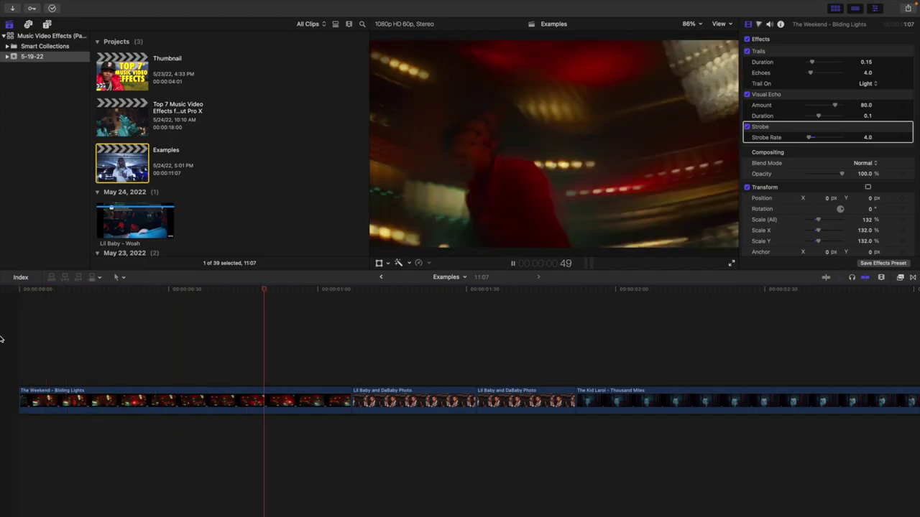
click(2, 339)
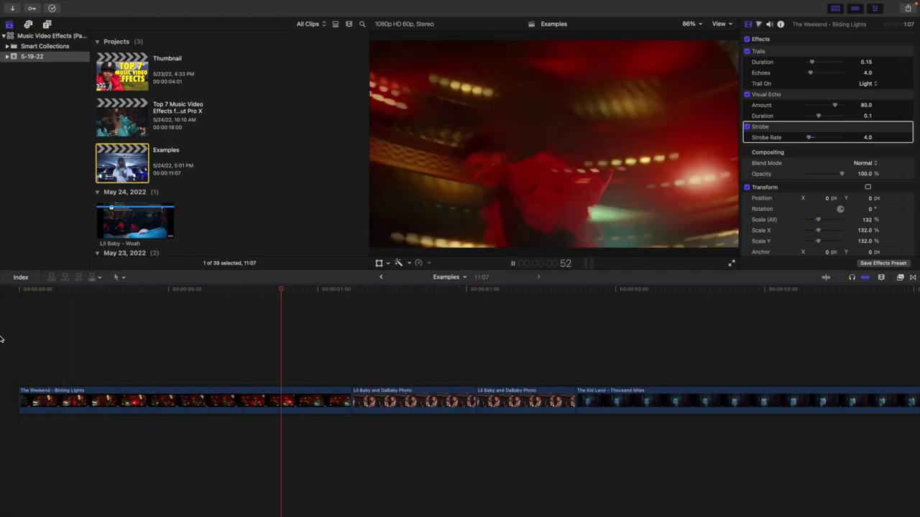
click(2, 339)
click(1, 339)
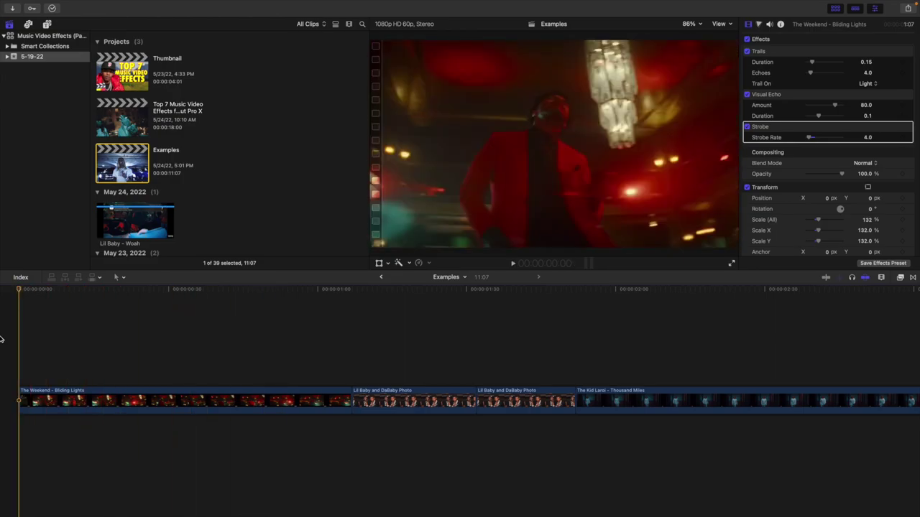
key(space)
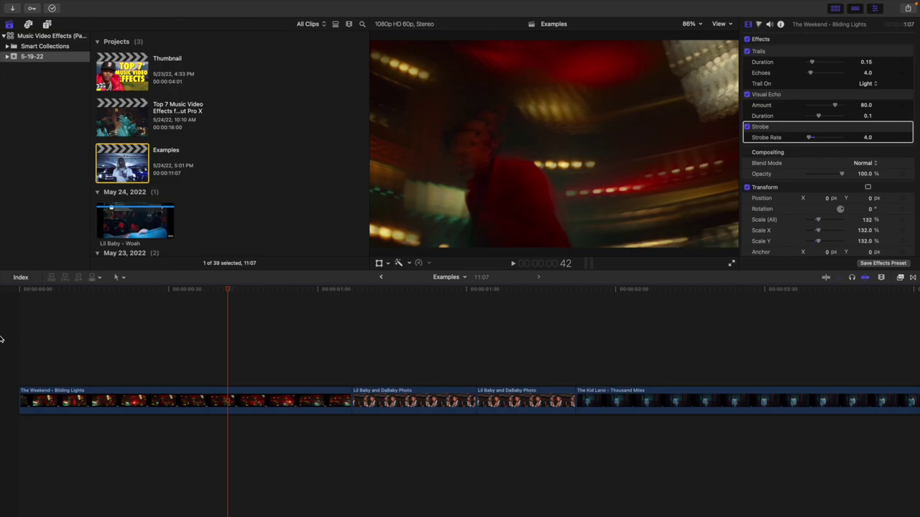
click(1, 339)
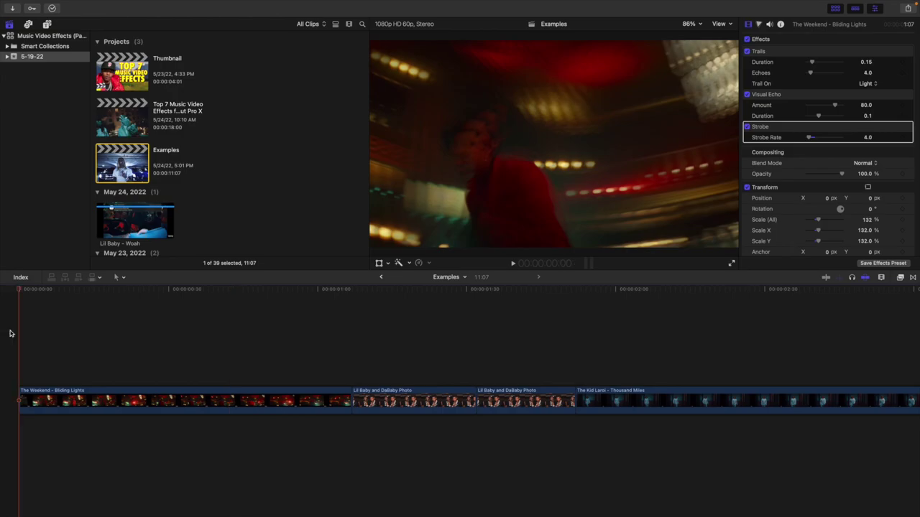
key(space)
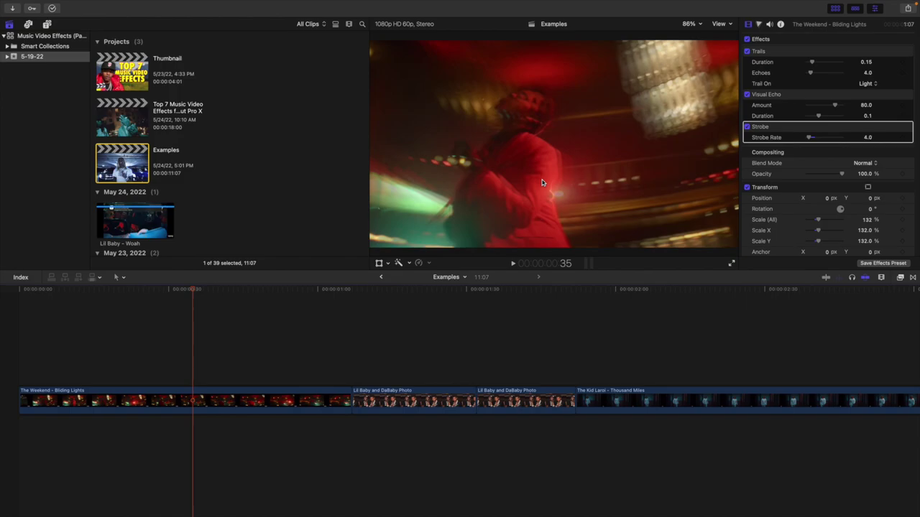
click(9, 348)
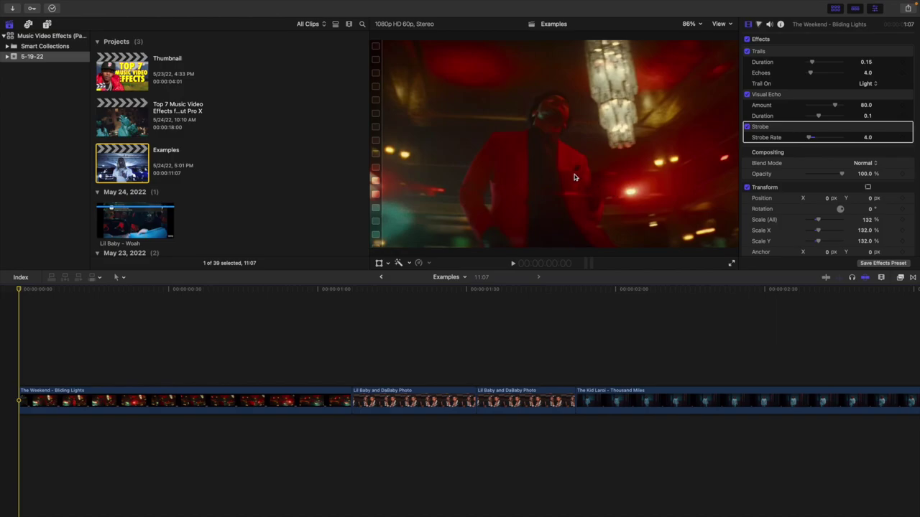
key(space)
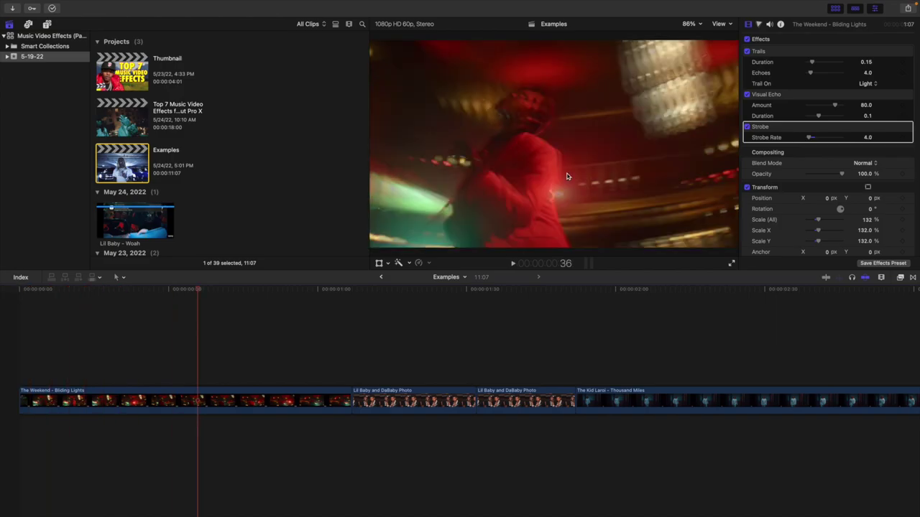
click(1, 328)
key(space)
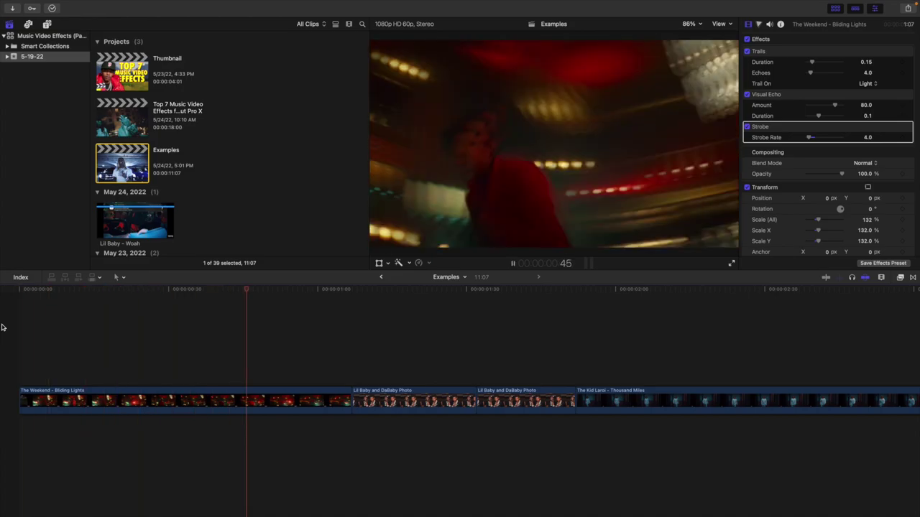
click(1, 328)
key(space)
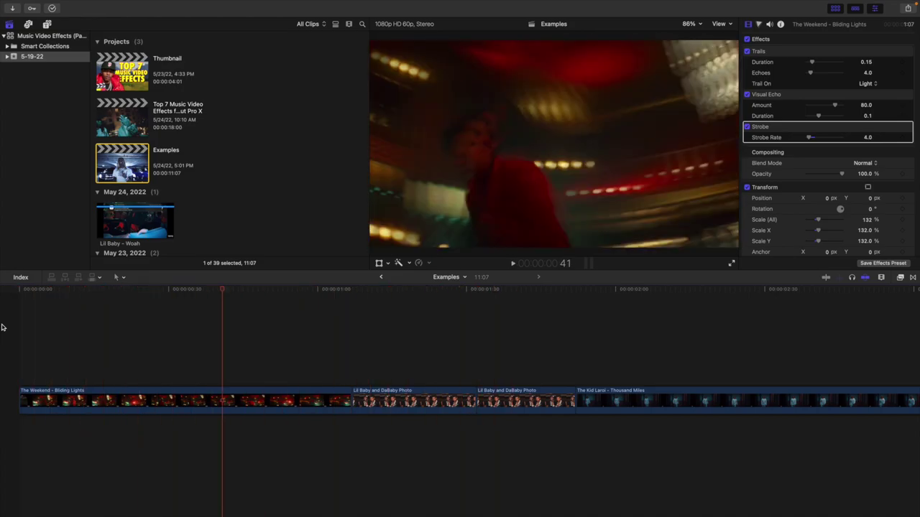
Play from near the end of the first clip through the photo clips, and park the playhead on the first Lil Baby and DaBaby photo
click(316, 330)
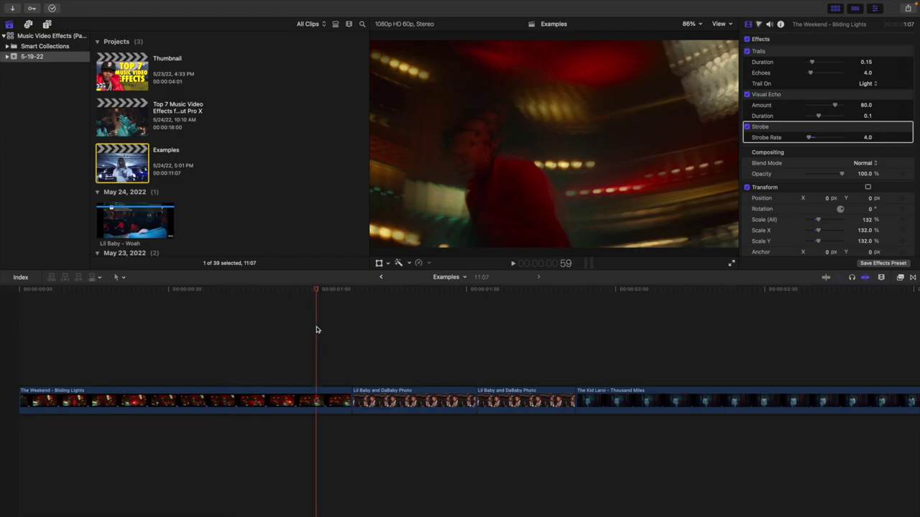
key(space)
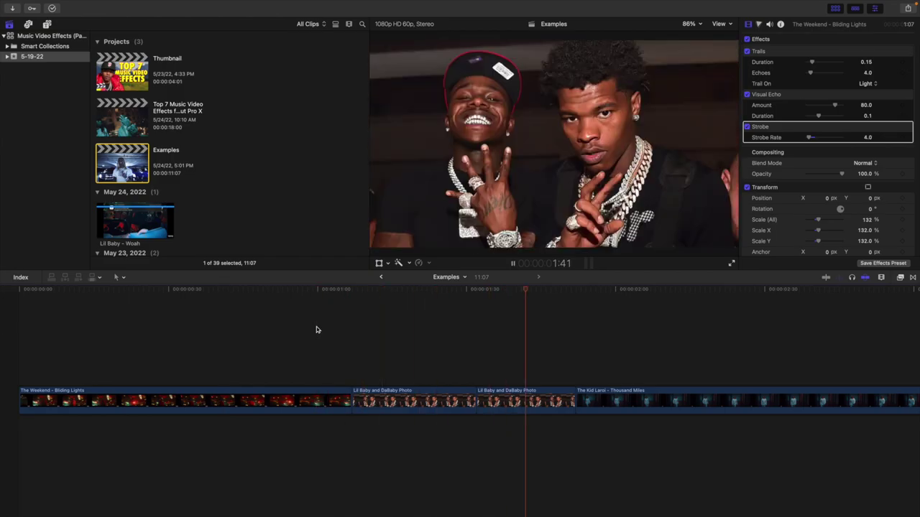
click(316, 330)
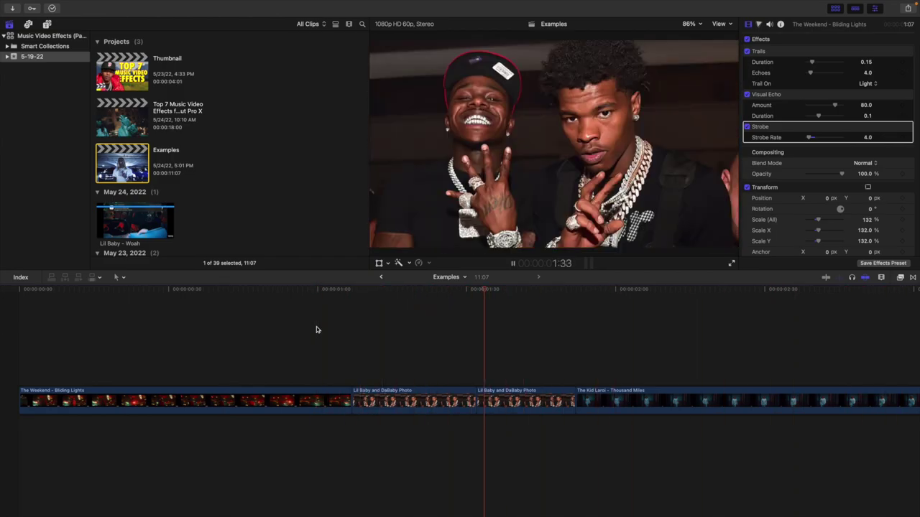
click(316, 330)
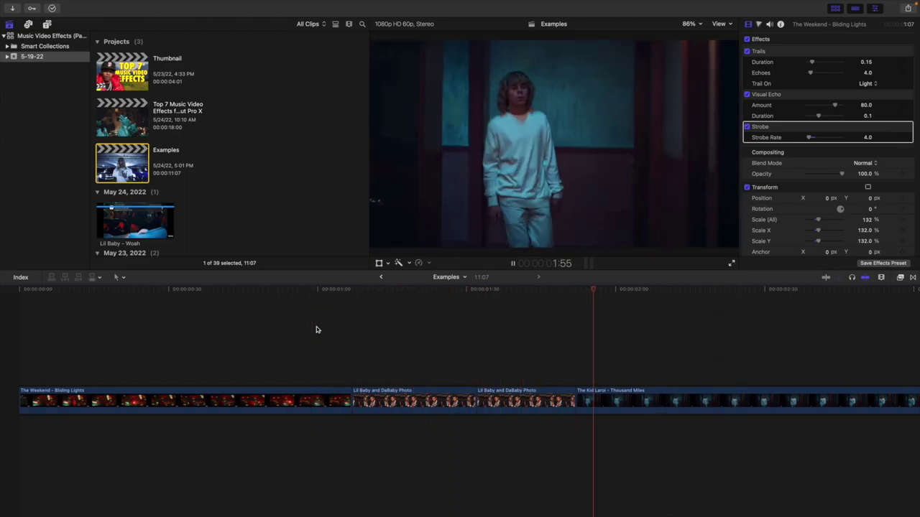
key(space)
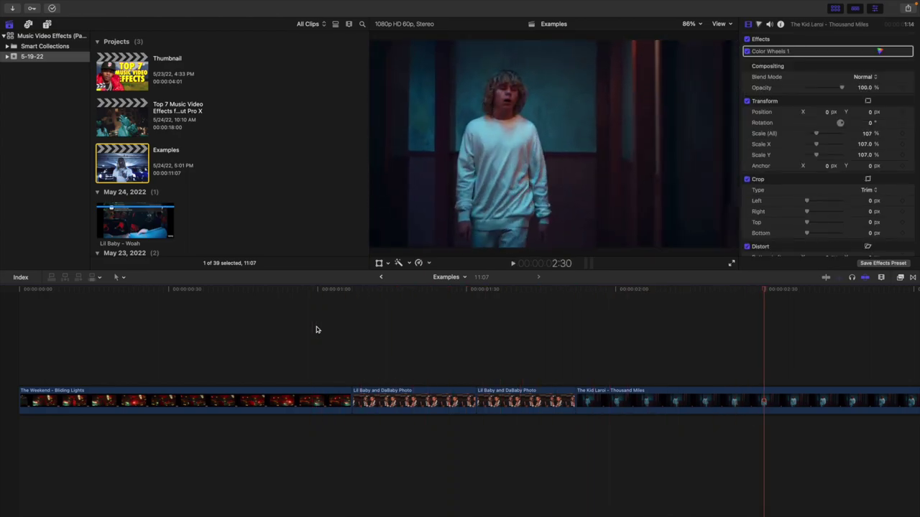
click(400, 349)
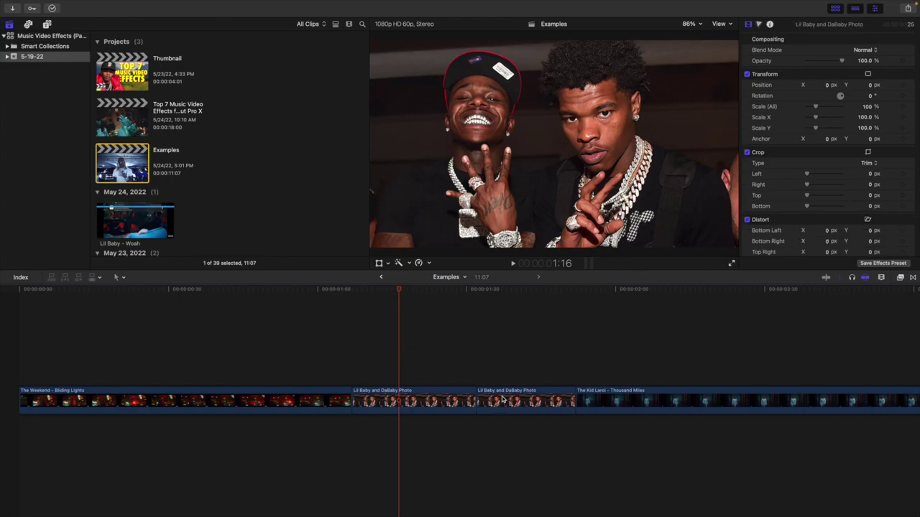
Set the Transform Position of the second Lil Baby and DaBaby photo clip to X -66 px and Y -94 px
click(430, 397)
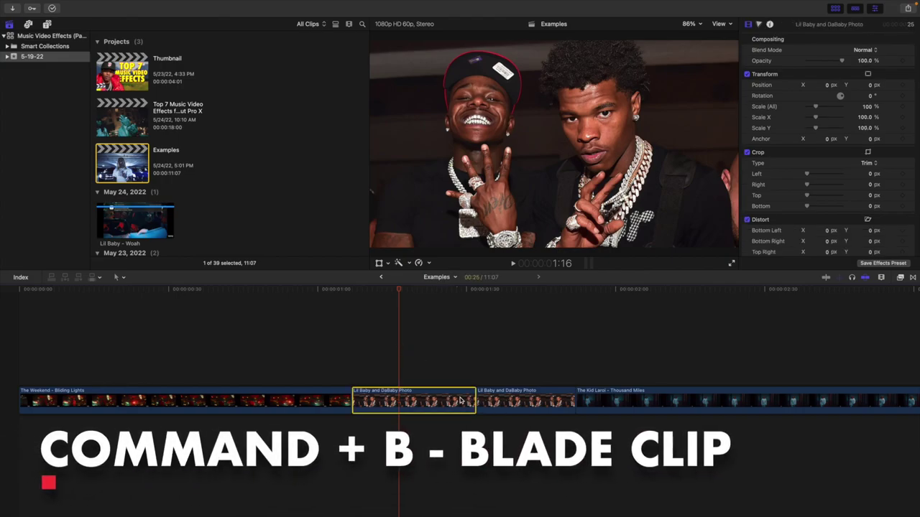
click(492, 400)
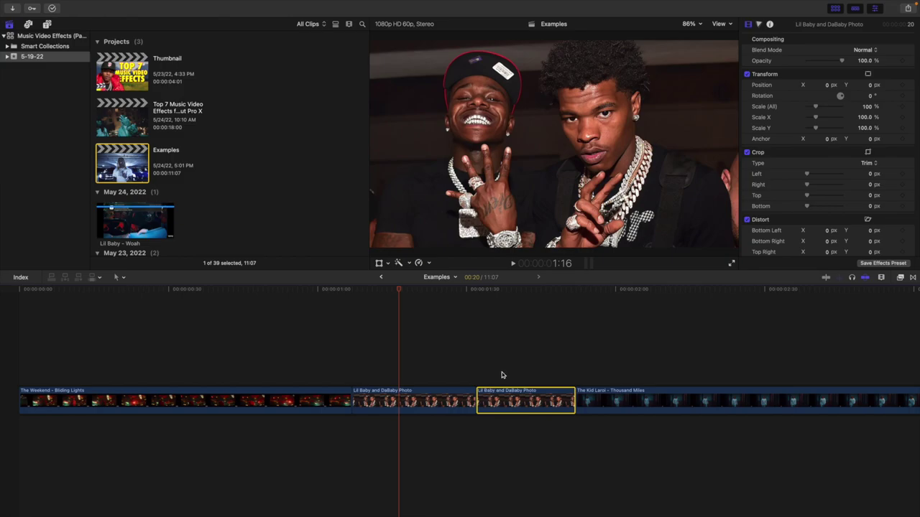
click(501, 374)
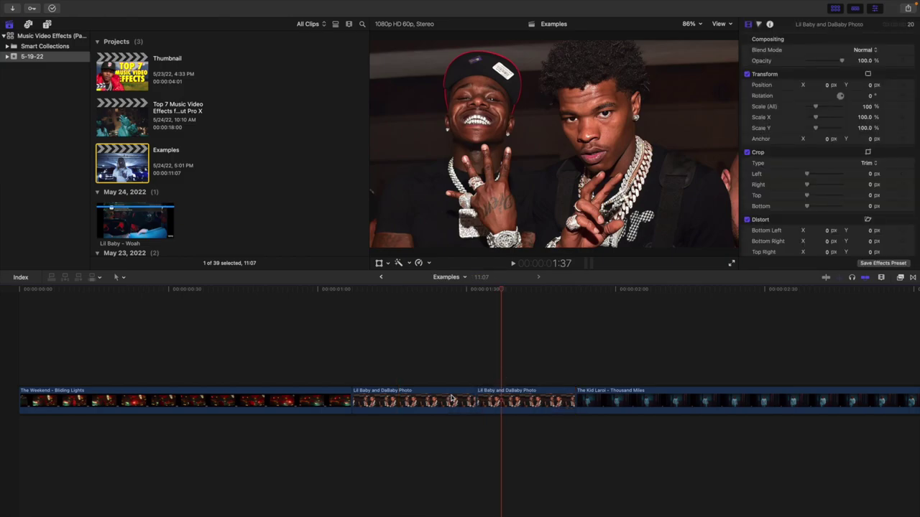
click(496, 400)
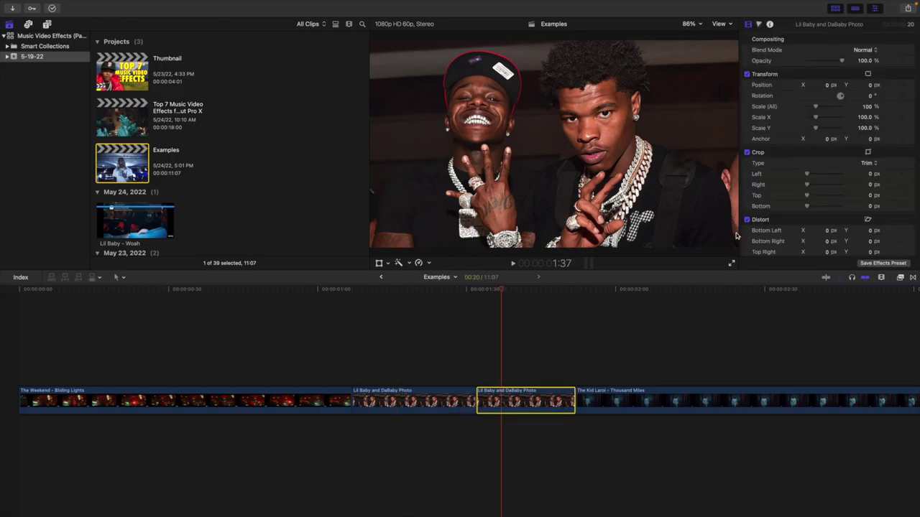
click(827, 86)
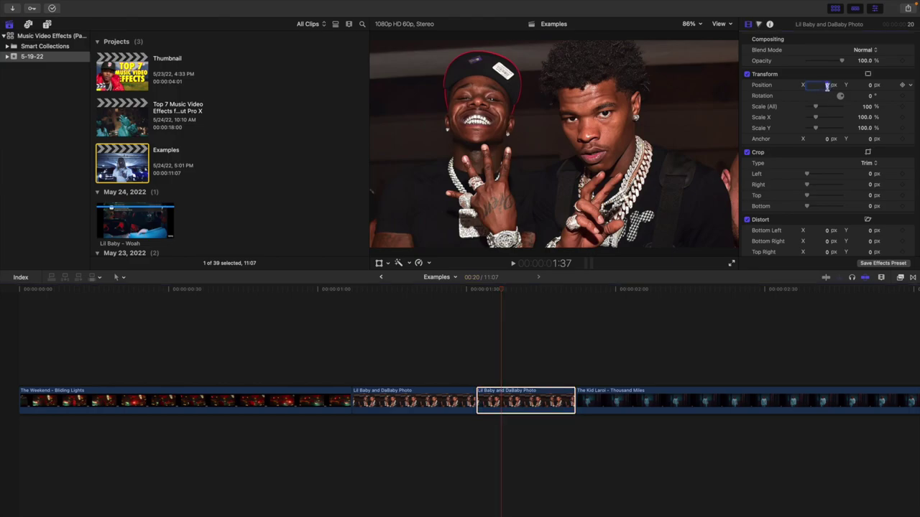
key(Return)
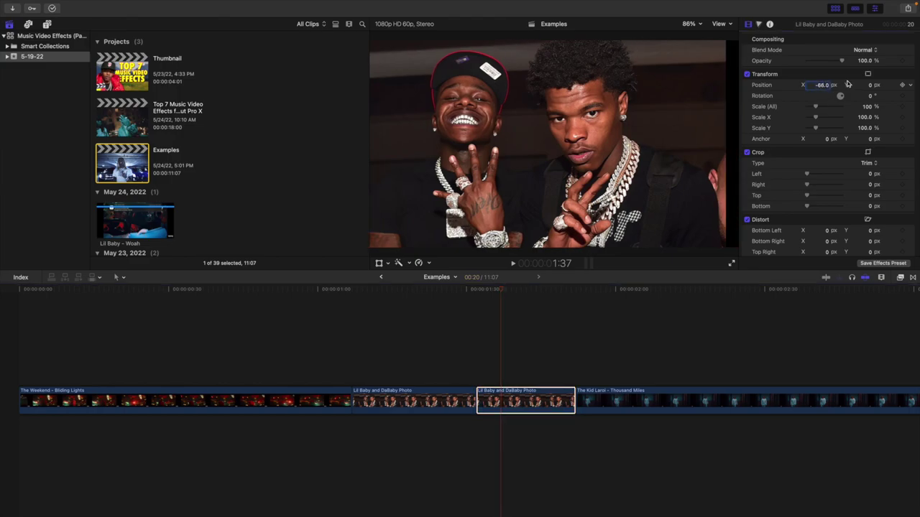
click(871, 85)
text(-94)
key(Return)
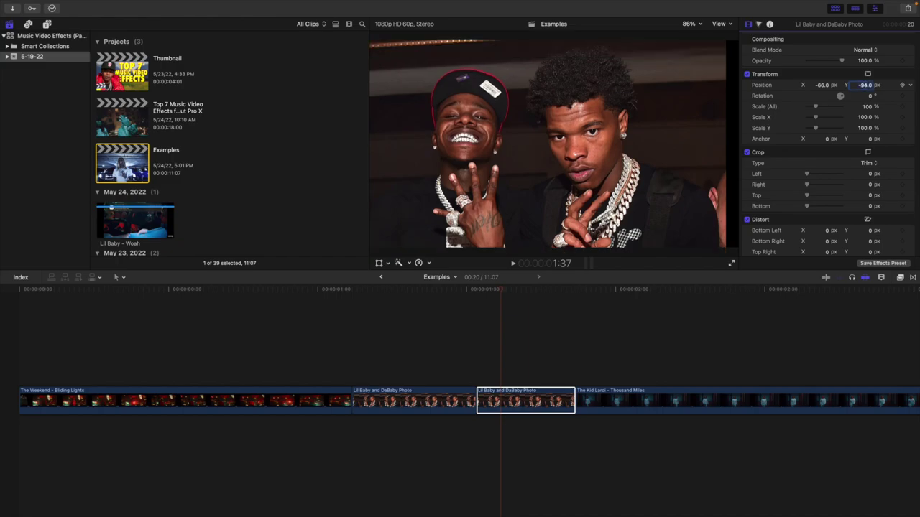
Set Scale (All) of the second Lil Baby and DaBaby photo clip to 132%
click(867, 107)
text(132)
key(Return)
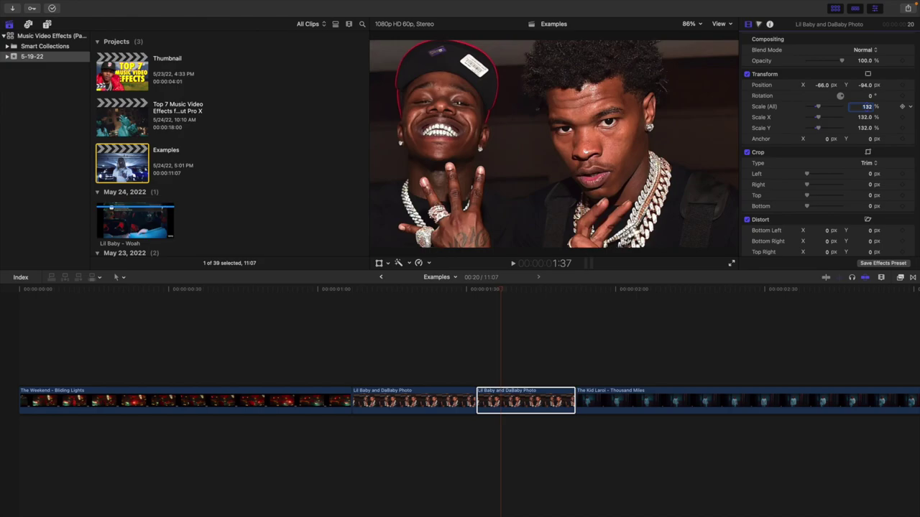
Play from the first photo clip across the cut into the second to review the punch-in zoom
click(372, 350)
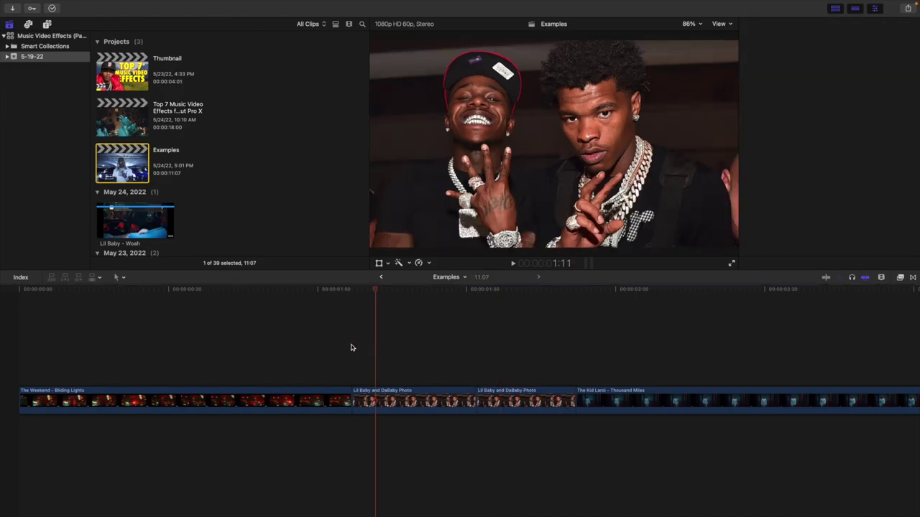
key(space)
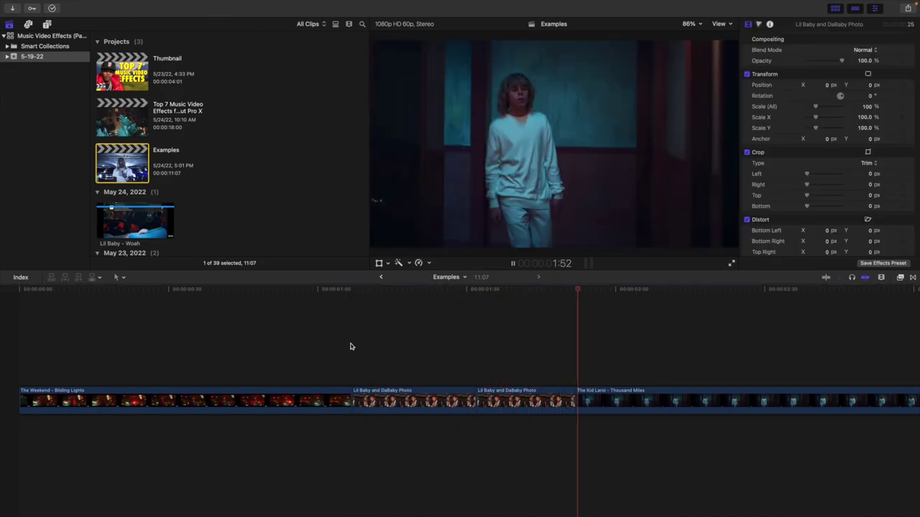
key(space)
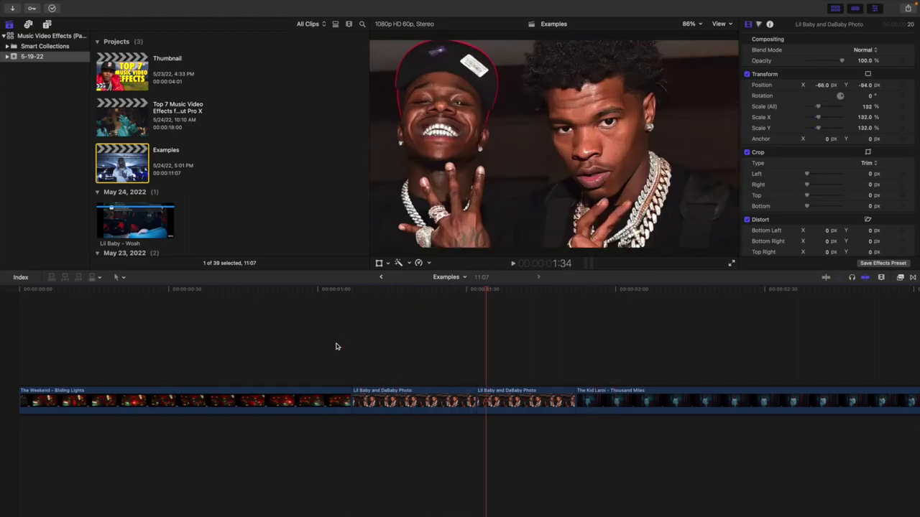
Place the Short adjustment layer title above the first photo clip and set its duration to 6 frames
click(47, 24)
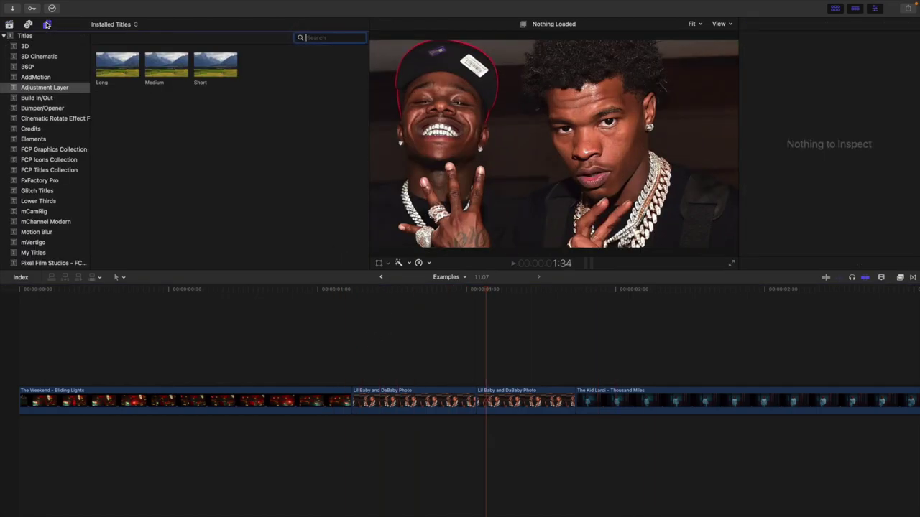
drag(210, 64, 363, 351)
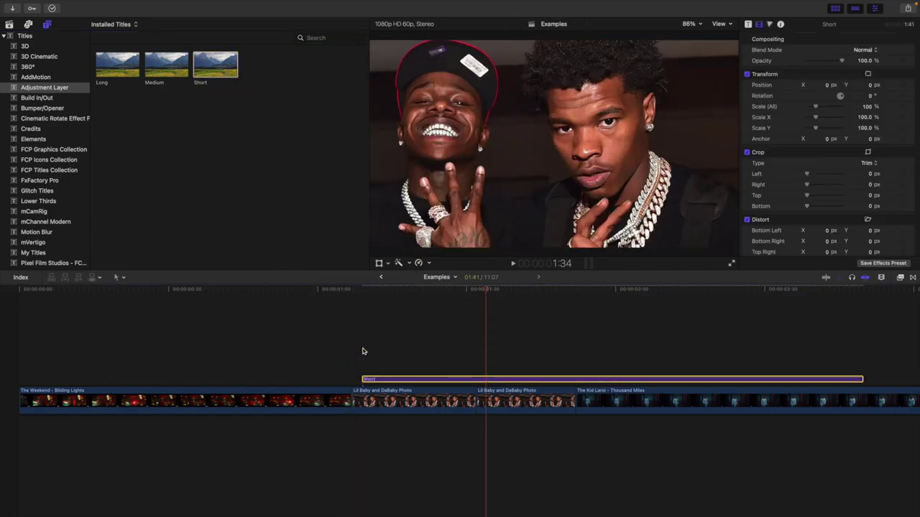
key(ctrl+d)
text(6)
key(Return)
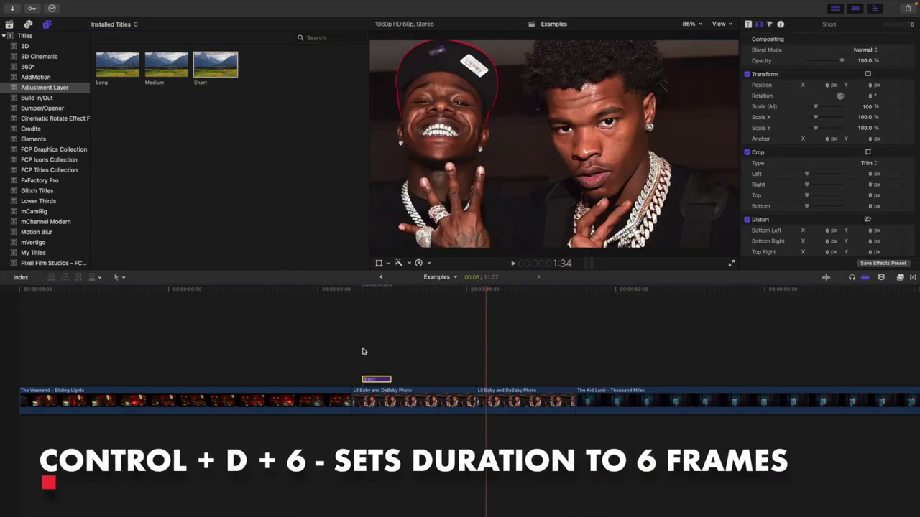
Move the adjustment layer so its middle sits over the cut between the first clip and the first photo, with the playhead at its start
key(super+equal)
key(super+equal)
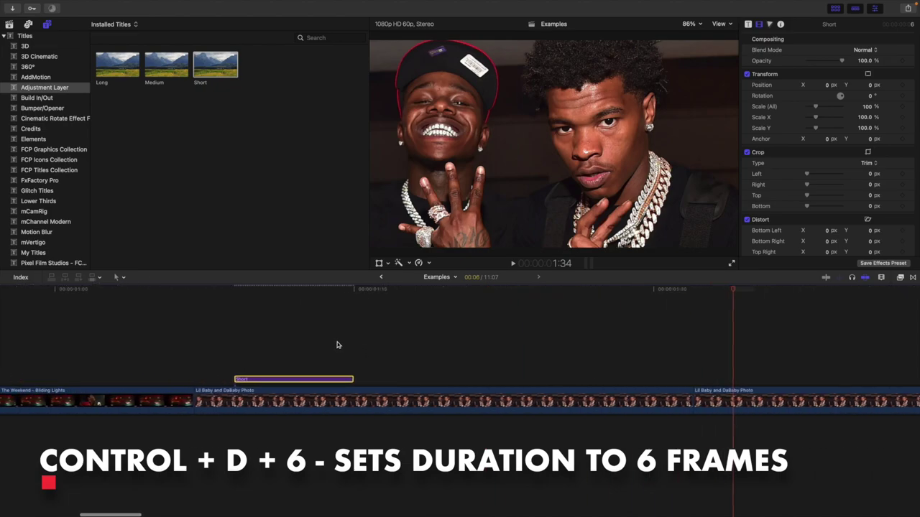
drag(360, 368, 268, 355)
click(267, 355)
click(293, 380)
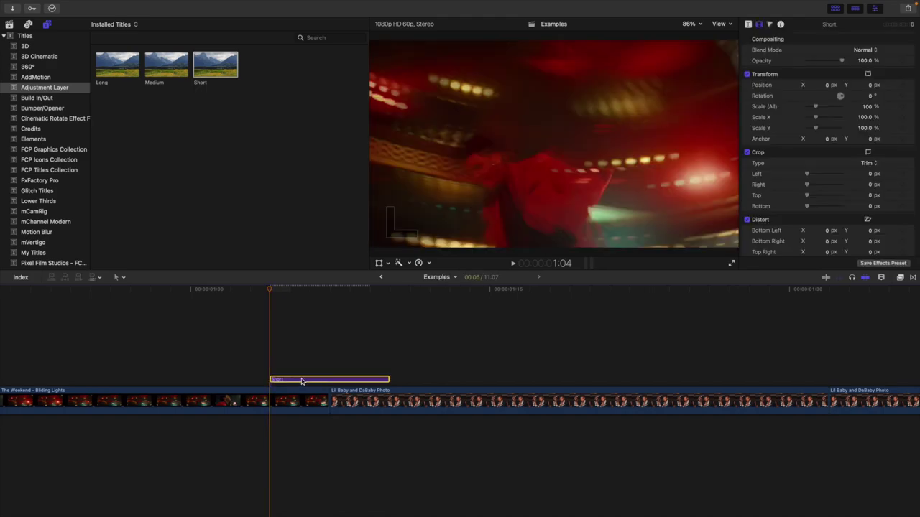
Add a Color Board correction to the adjustment layer and set a keyframe for it at the layer's first frame
click(769, 24)
click(778, 40)
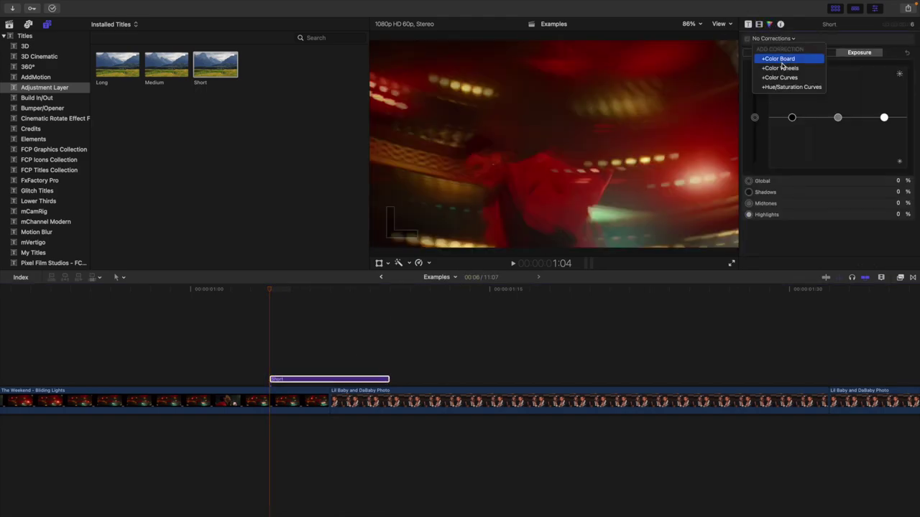
click(781, 61)
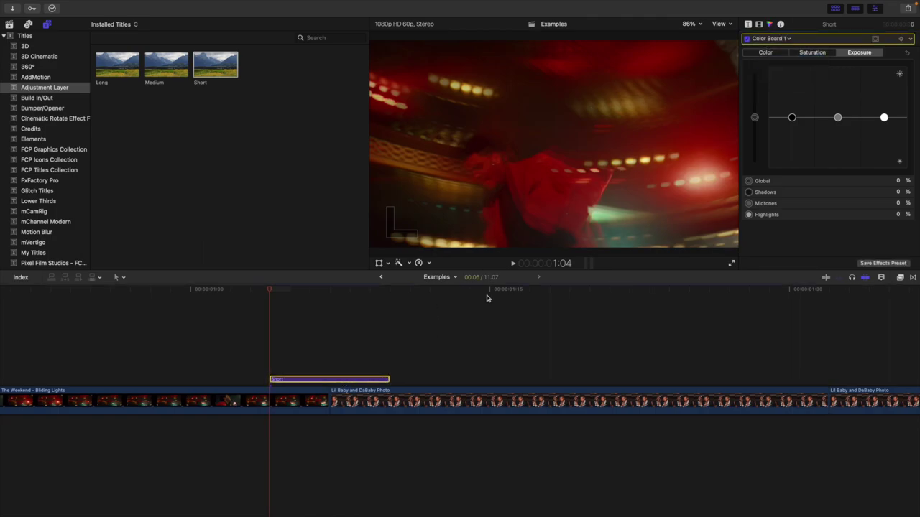
click(900, 40)
Three frames on, set the Color Board exposure to Global 90% and Highlights 100%, and add a marker to the adjustment layer there
key(Right)
key(Right)
key(Right)
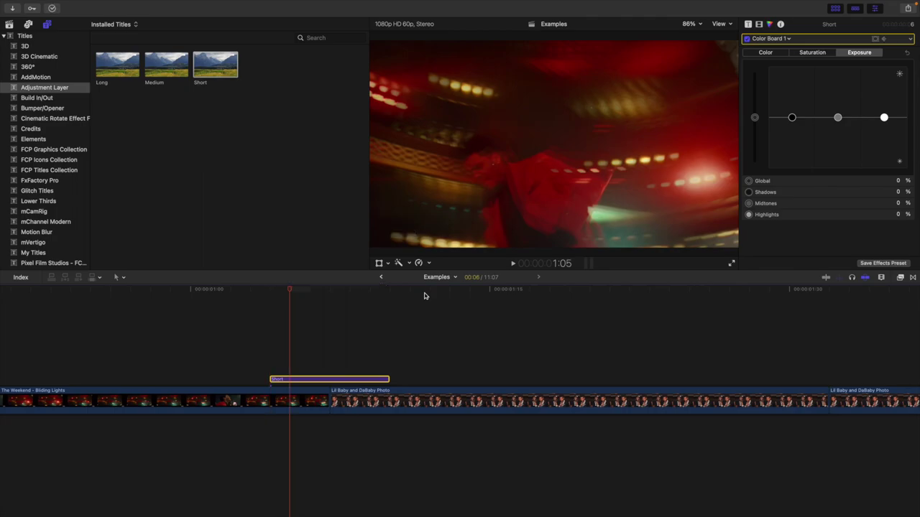
click(898, 181)
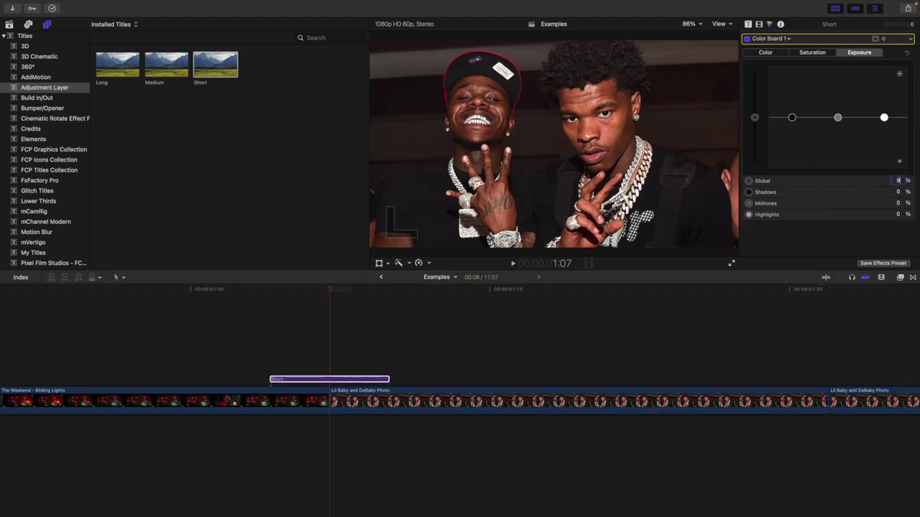
text(90)
key(Return)
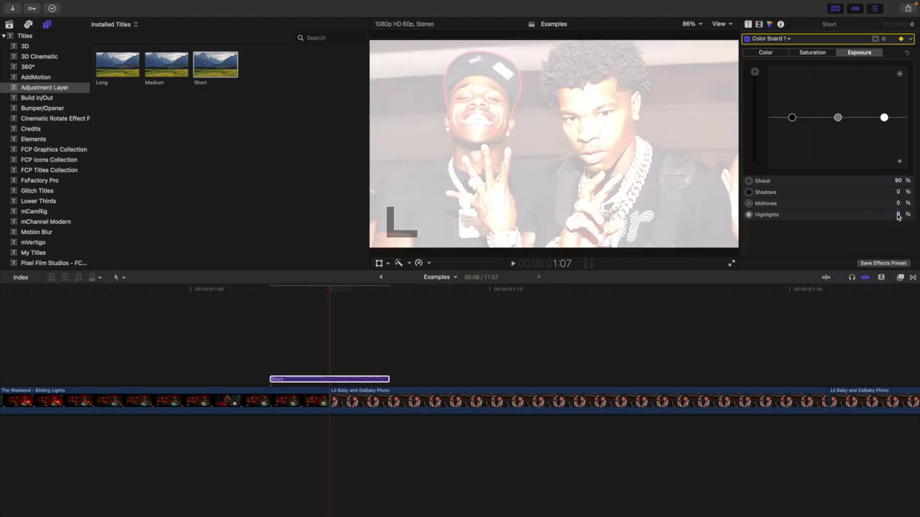
text(100)
key(Return)
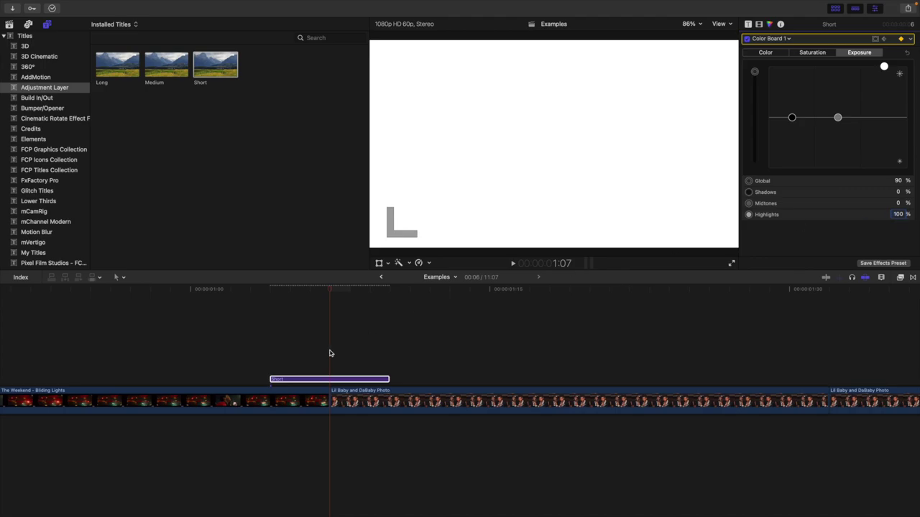
click(335, 383)
key(m)
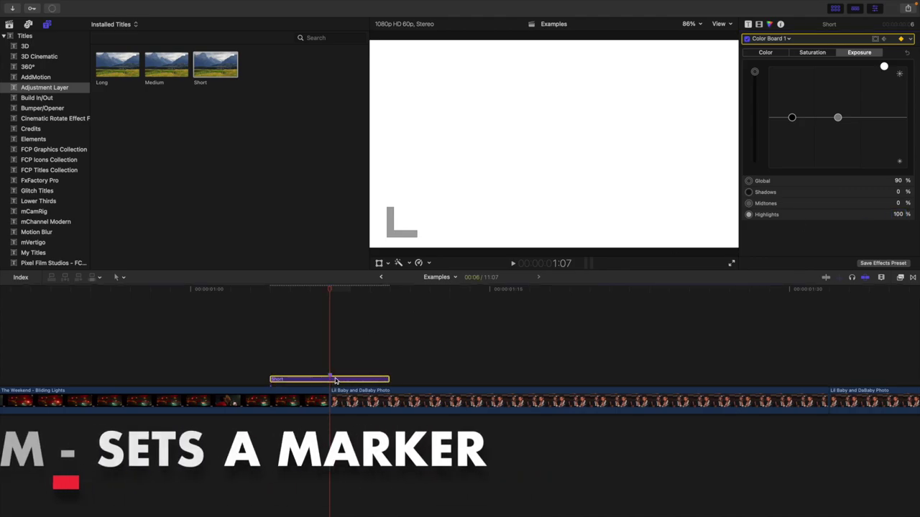
Three frames further, at the adjustment layer's end, set the Global and Highlights exposure to 0%
key(Right)
key(Right)
key(Right)
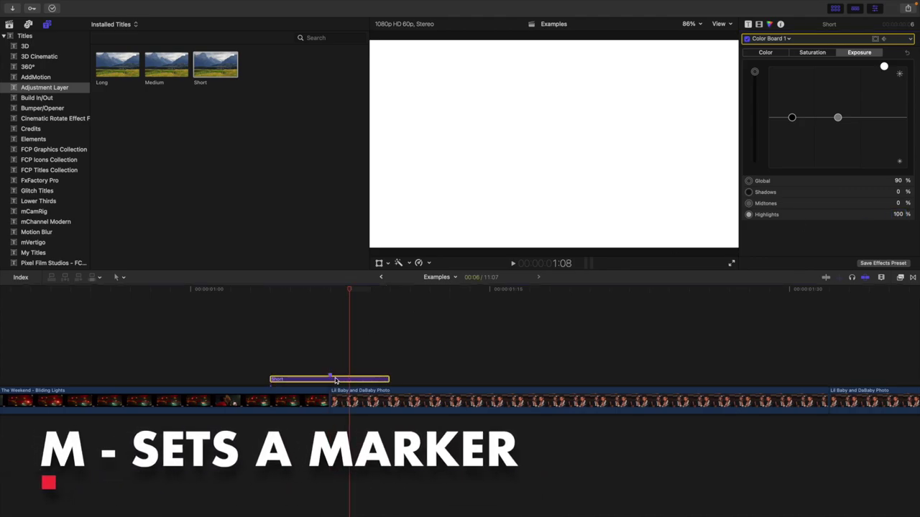
click(899, 181)
text(0)
key(Return)
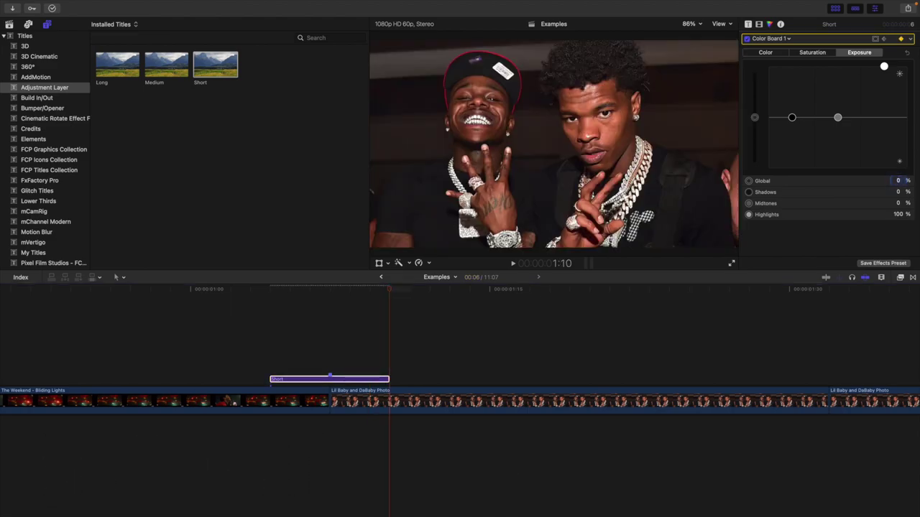
click(898, 214)
key(Return)
Play from shortly before the adjustment layer into the first photo to review the white flash
click(157, 340)
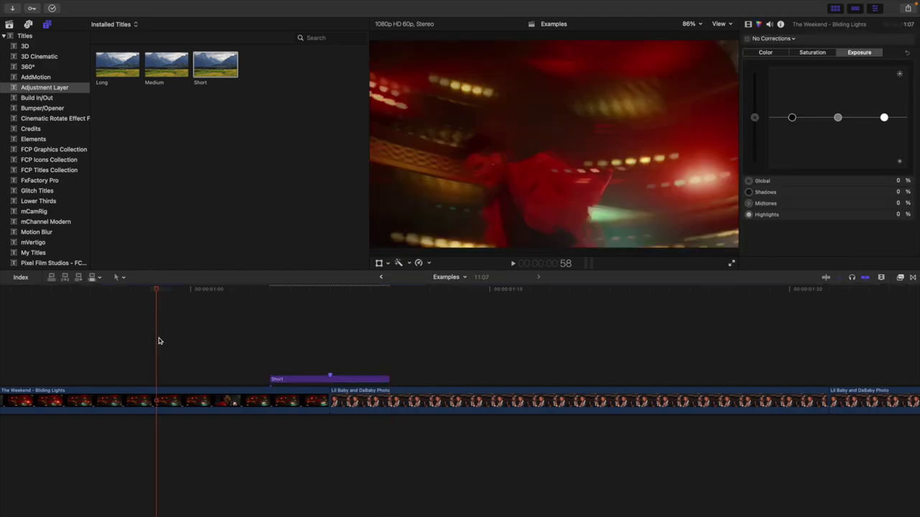
key(space)
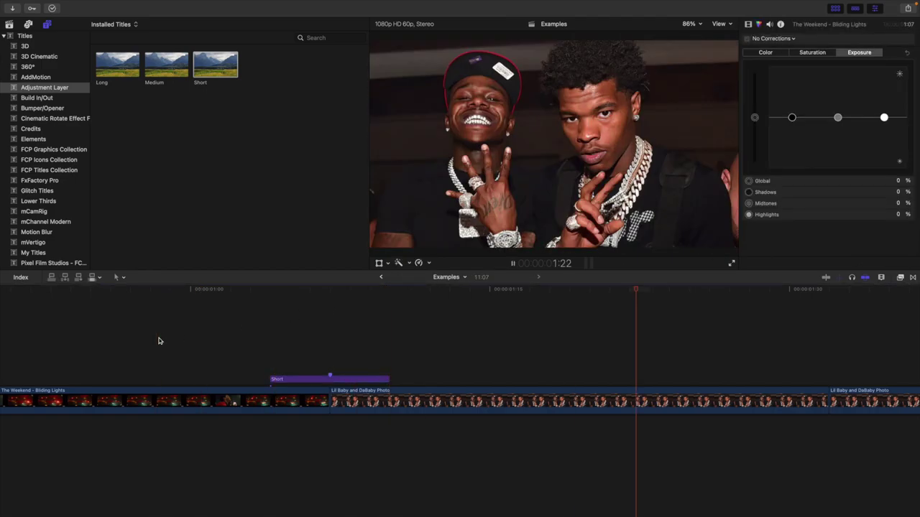
key(space)
Copy the flash adjustment layer and place the copy with its marker on the cut between the two photo clips
key(super+minus)
key(super+minus)
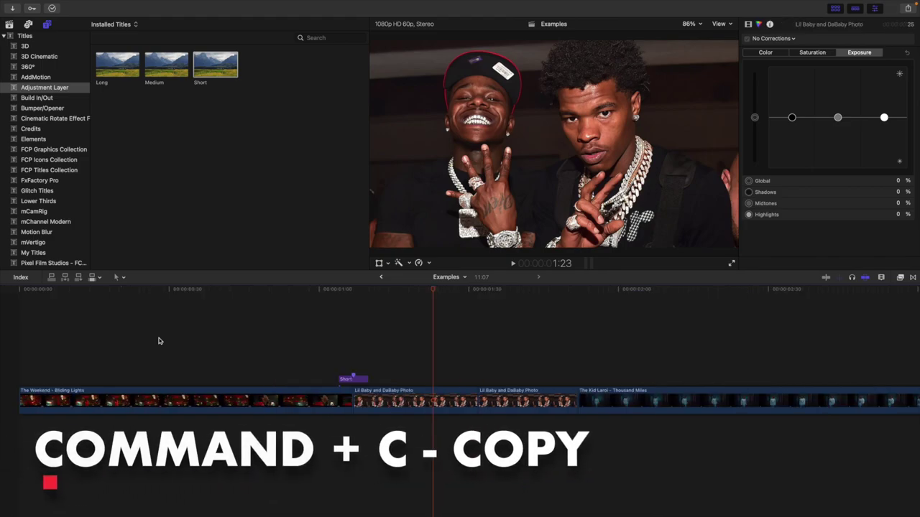
click(361, 381)
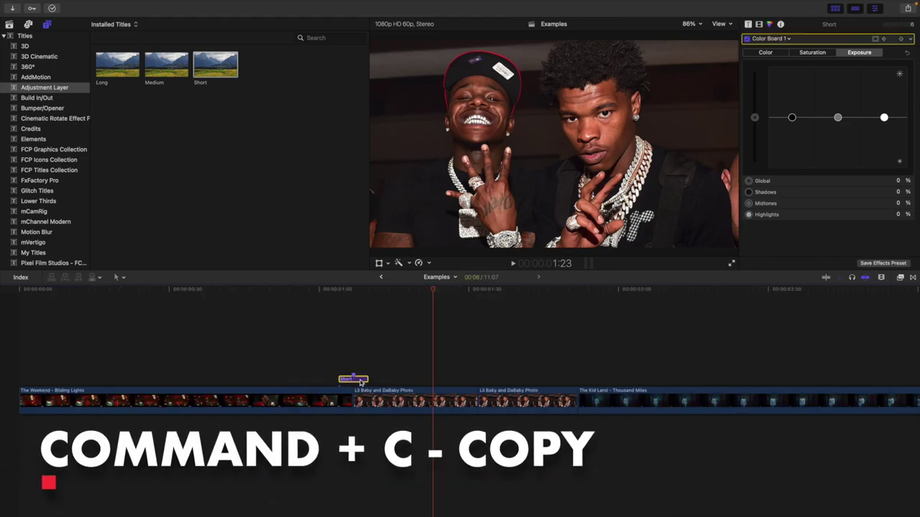
key(super+c)
click(430, 371)
key(super+v)
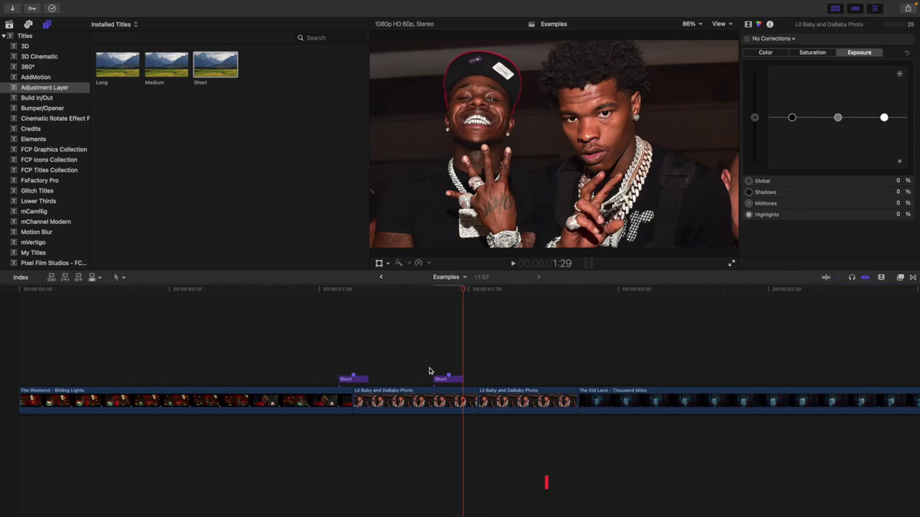
drag(438, 375, 468, 375)
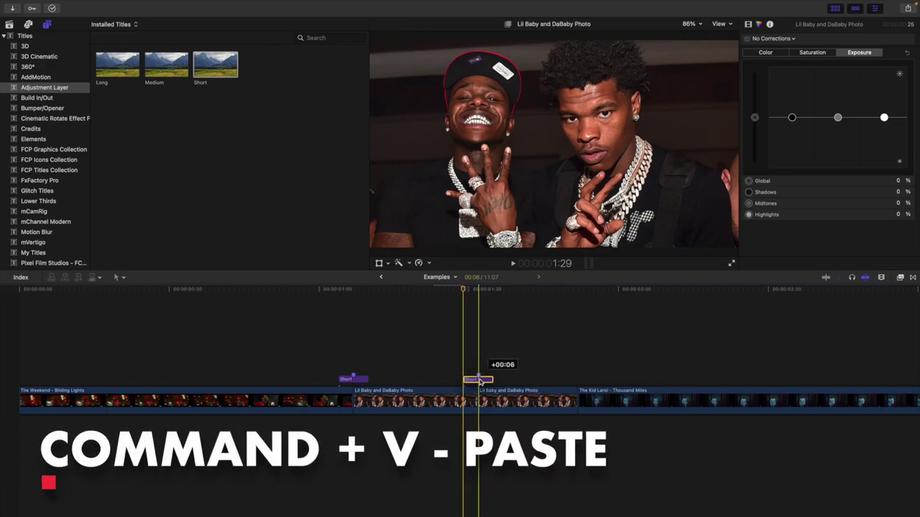
Play from near the end of the first clip to review the flash transitions, and return the browser to the library clips
click(312, 362)
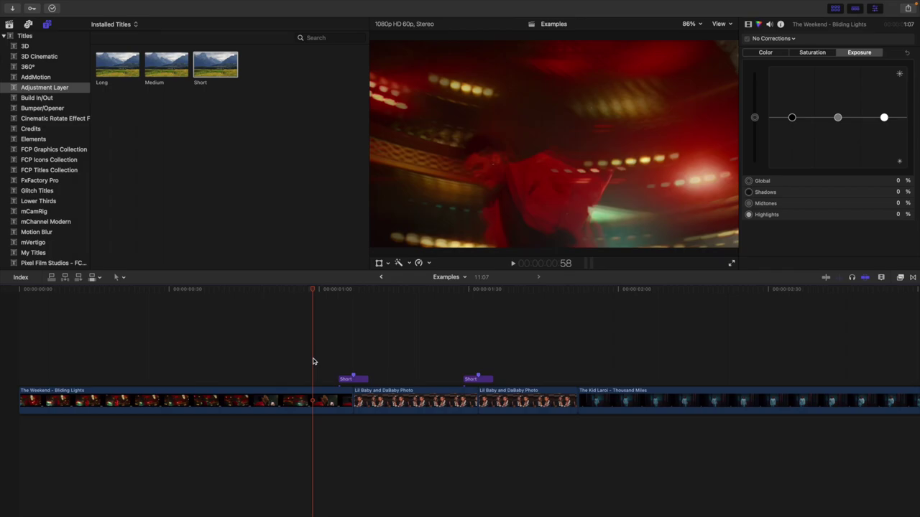
key(space)
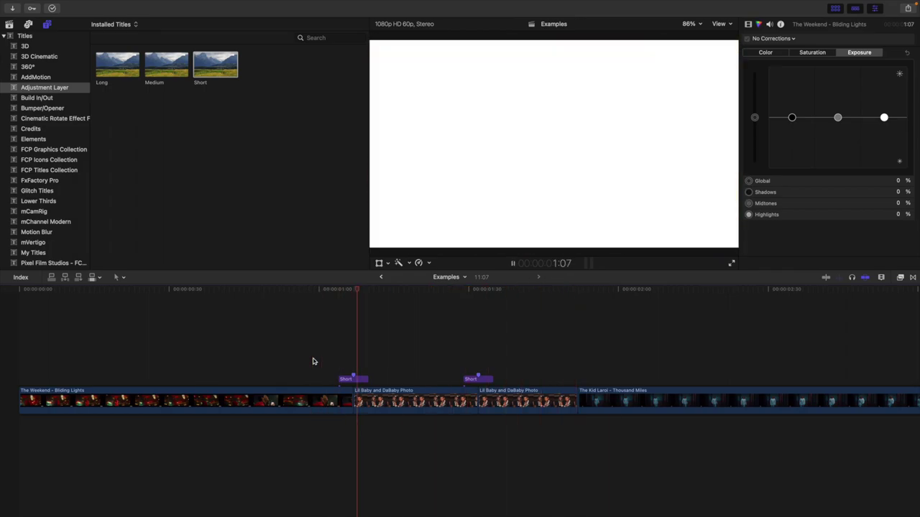
click(9, 23)
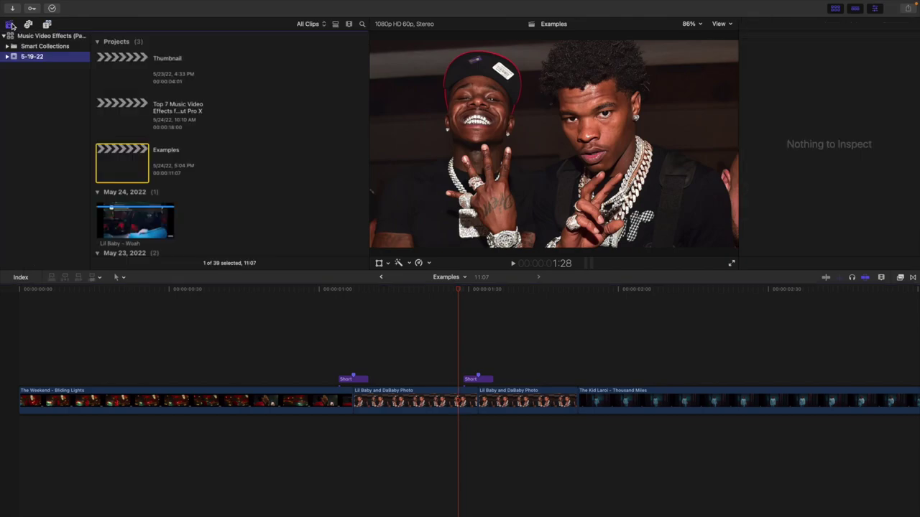
Place the Digital Camera 3 sound effect under the first photo's start and Camera Shutter 7 shortly before the cut to the second photo
click(422, 368)
key(super+6)
key(super+equal)
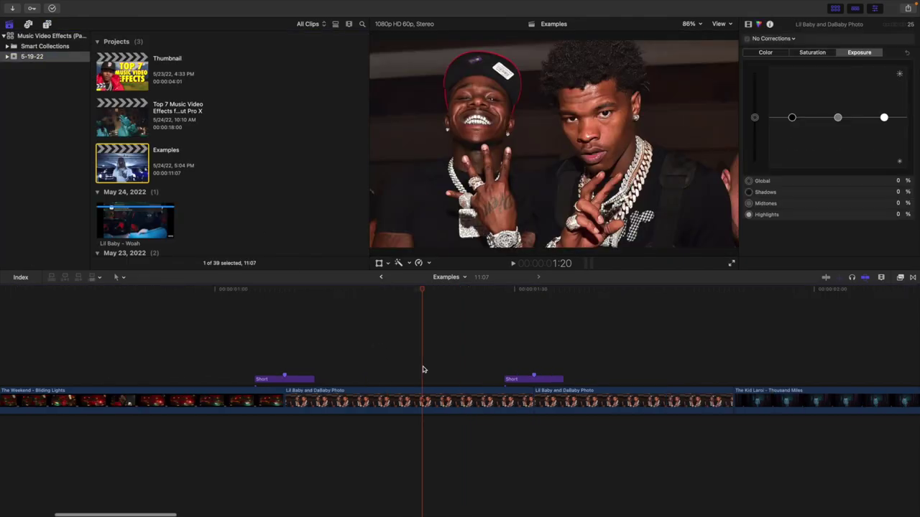
scroll(234, 205, down, 10)
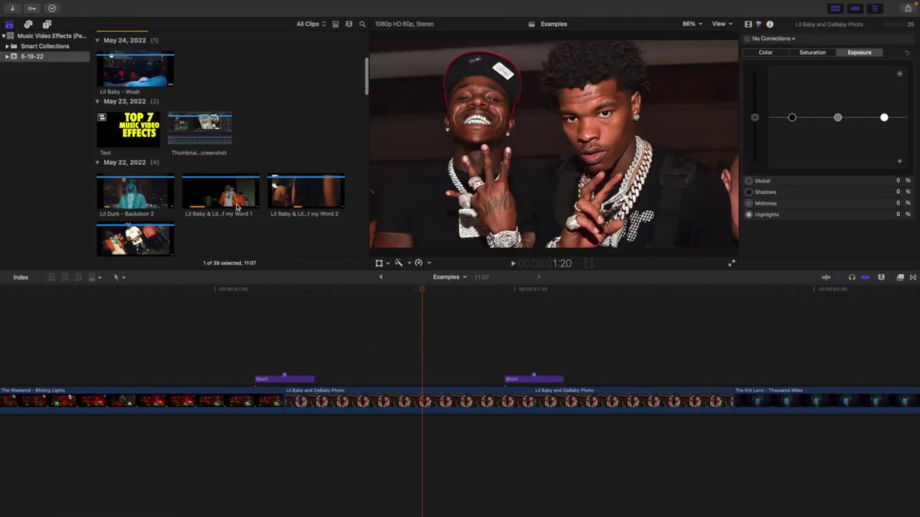
scroll(237, 207, down, 5)
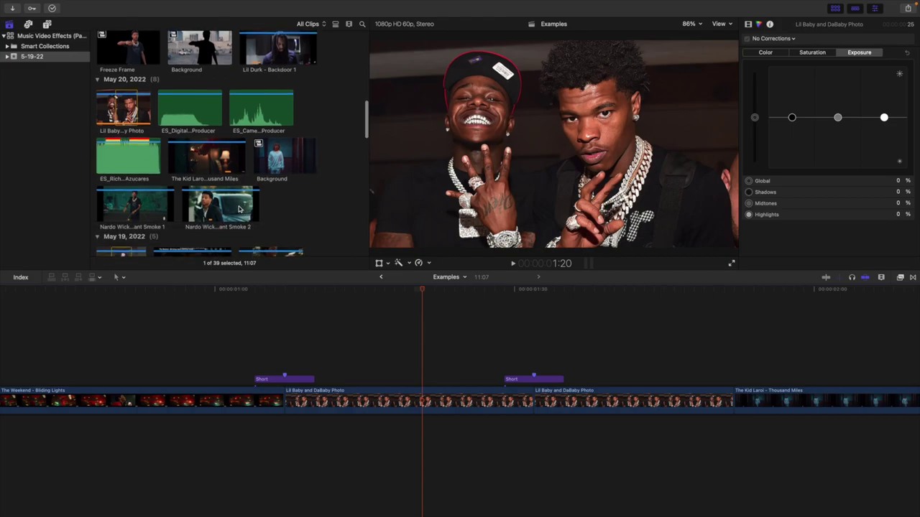
click(171, 115)
drag(171, 115, 284, 439)
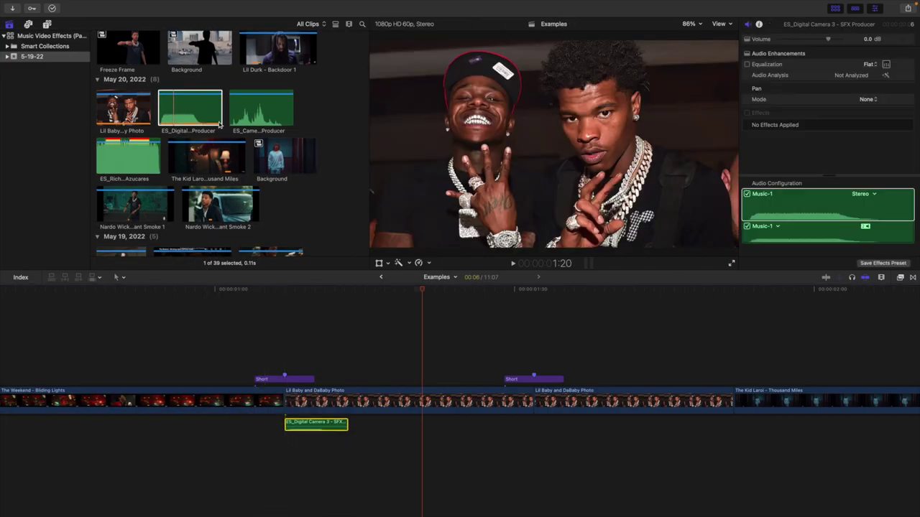
click(250, 110)
drag(250, 110, 476, 428)
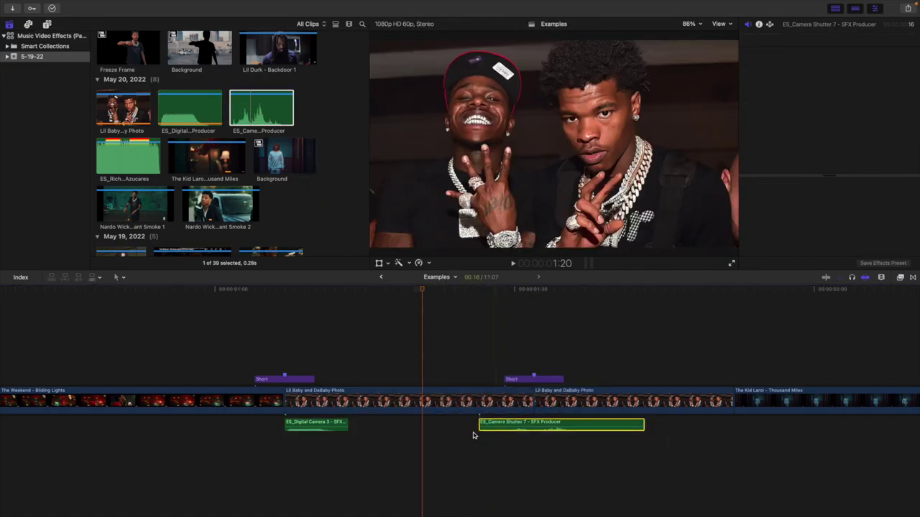
Play from shortly before the first photo into the second to review the camera sounds with the flashes
click(217, 353)
key(cmd+6)
key(space)
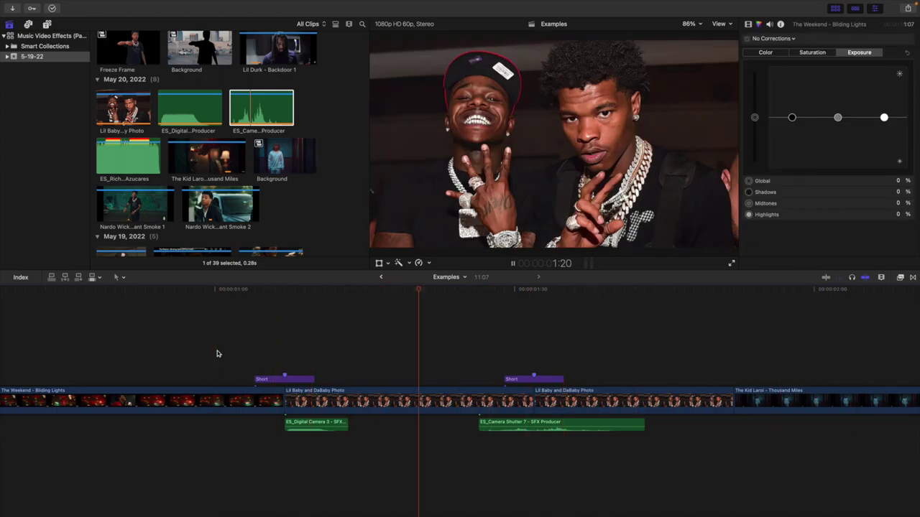
key(space)
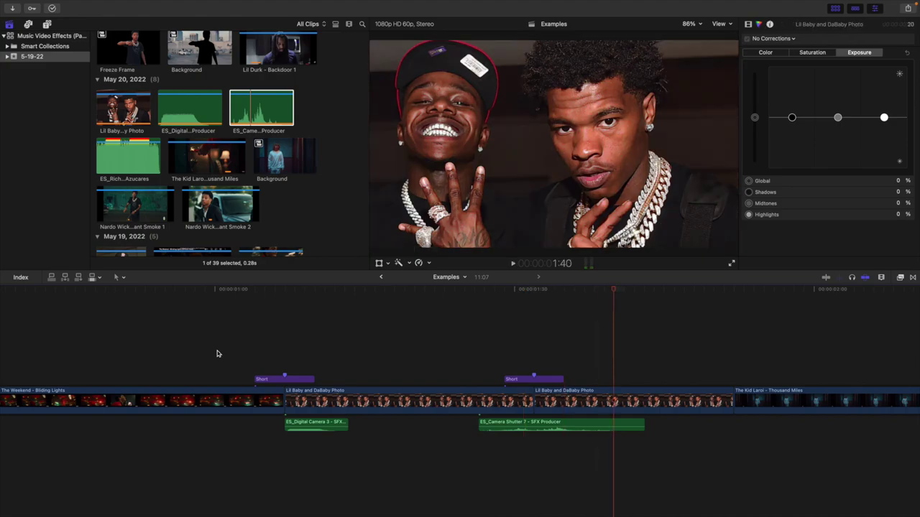
Play The Kid Laroi - Thousand Miles clip from its first frame and return the playhead to its start
key(shift+z)
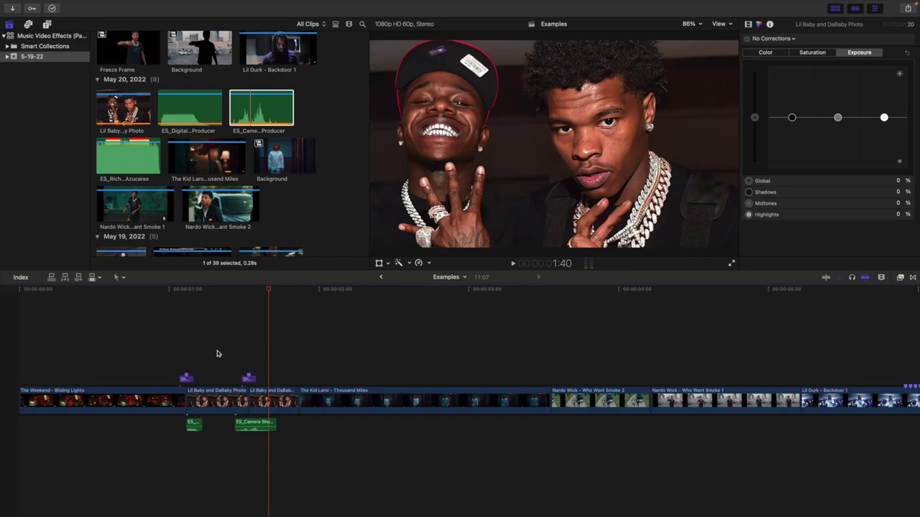
click(298, 331)
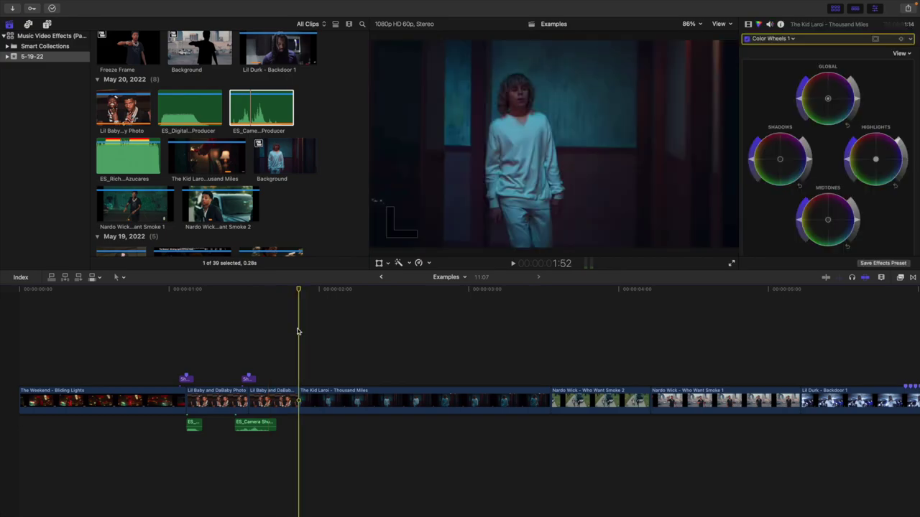
key(space)
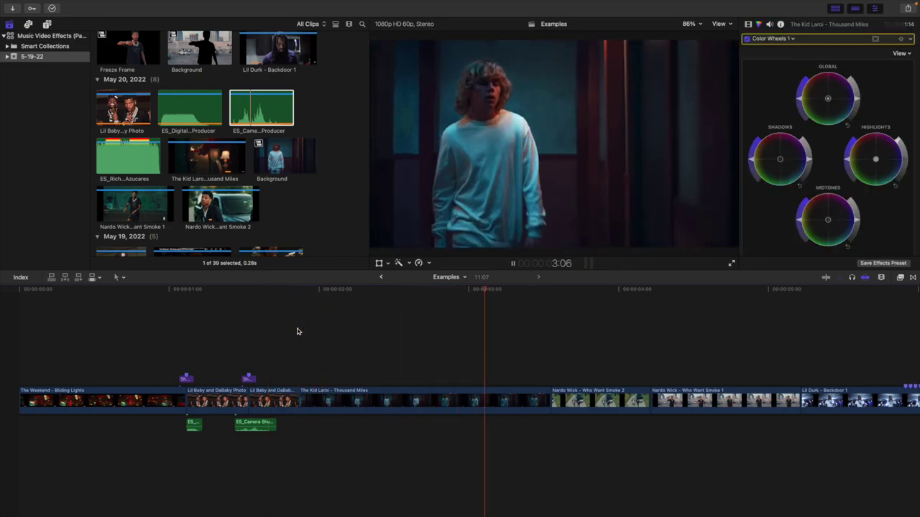
click(298, 331)
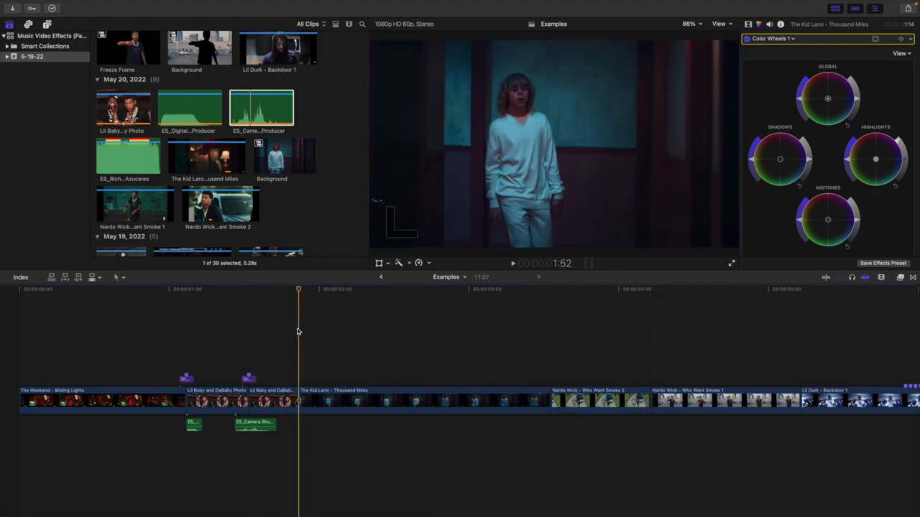
Apply the Strobe effect to The Kid Laroi - Thousand Miles clip, set its Strobe Rate to 4, and play it from the start
click(327, 397)
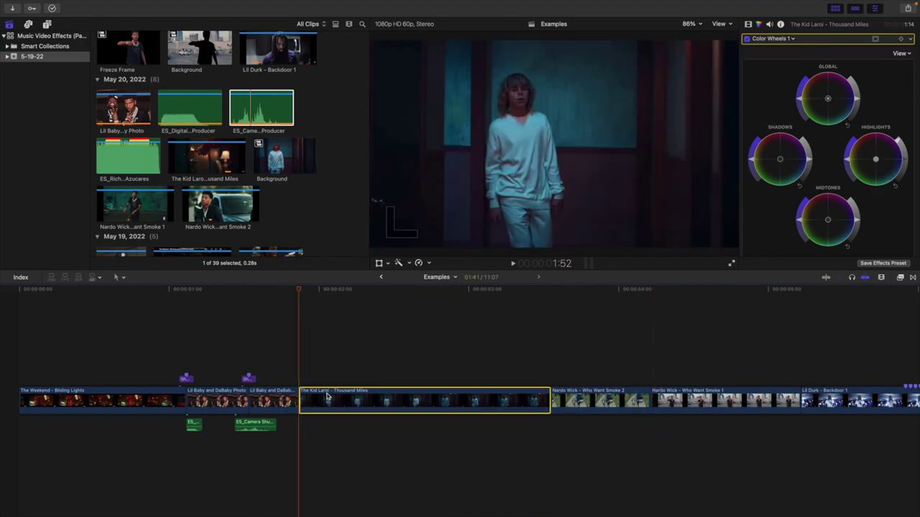
click(901, 277)
scroll(745, 432, down, 2)
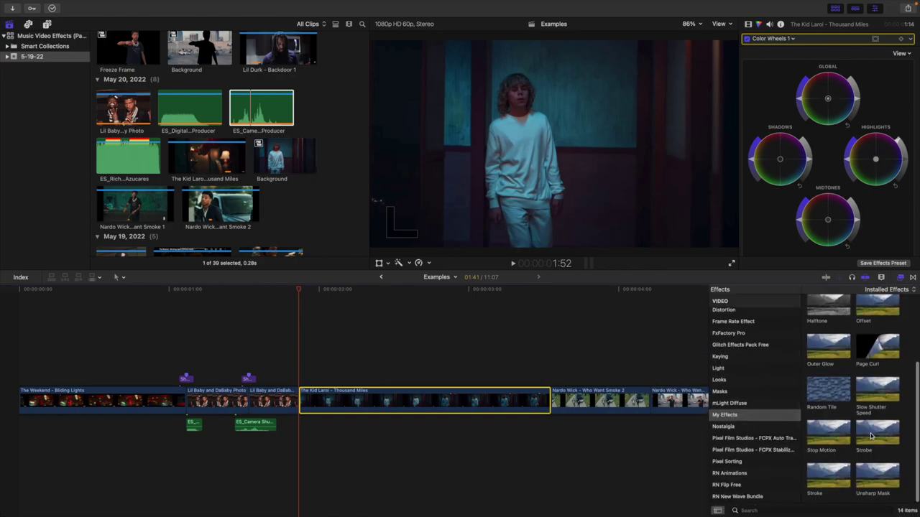
drag(870, 435, 535, 402)
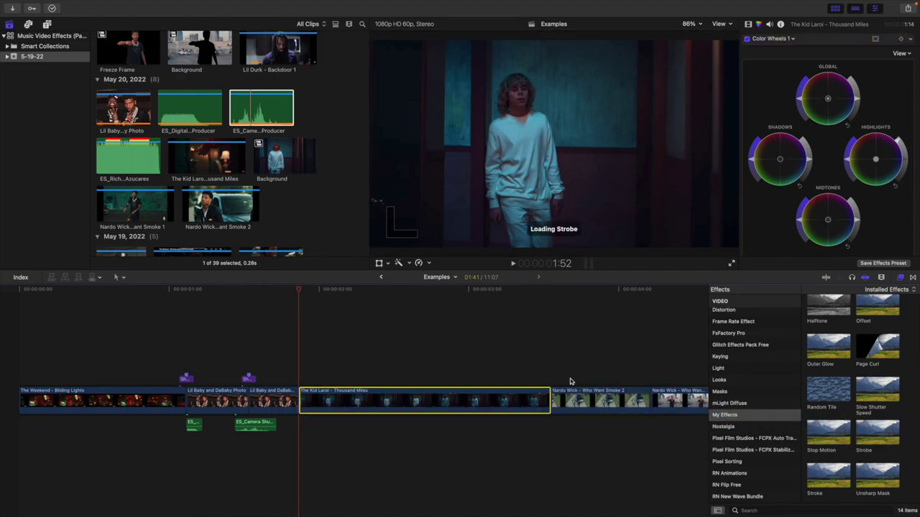
click(899, 277)
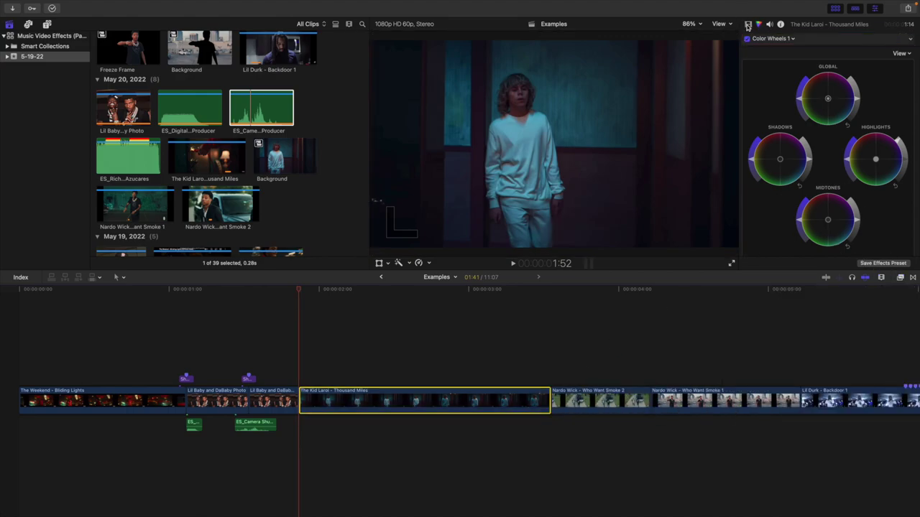
click(853, 72)
click(862, 73)
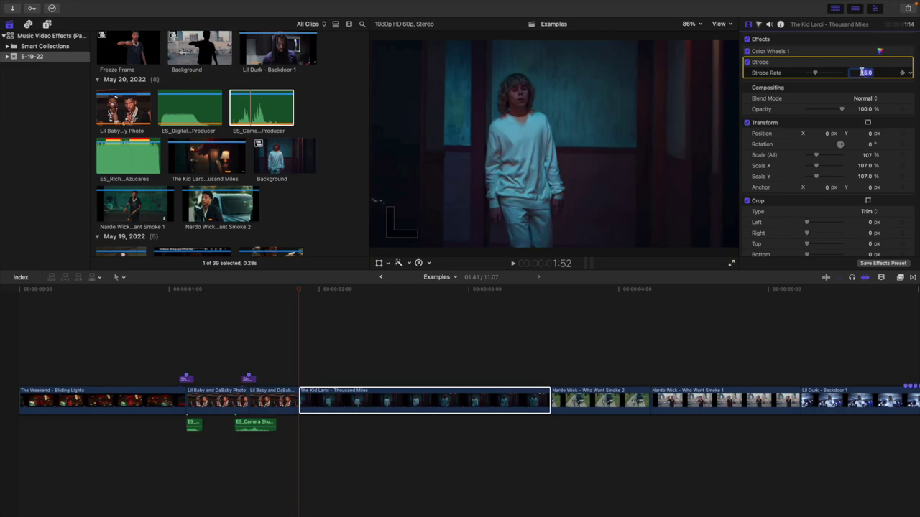
click(293, 357)
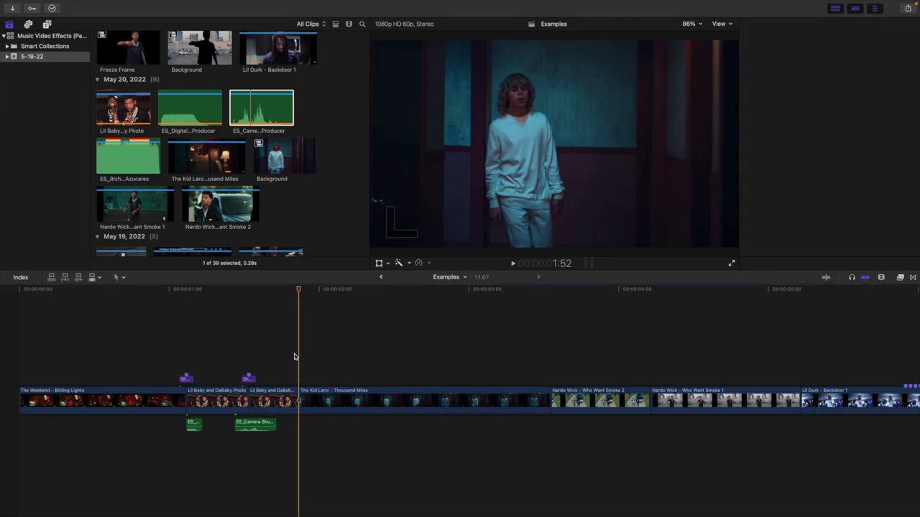
key(space)
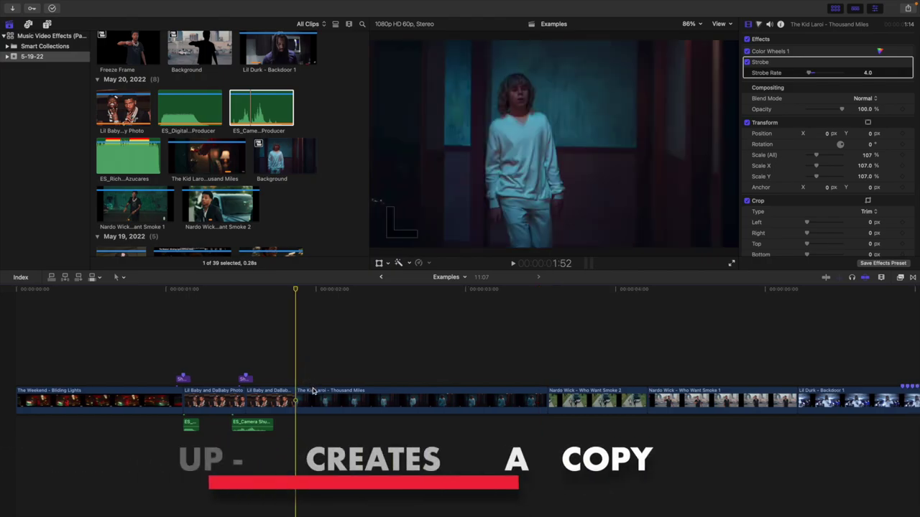
Place a copy of the strobed Thousand Miles clip directly above the original and play the stacked clips
click(311, 394)
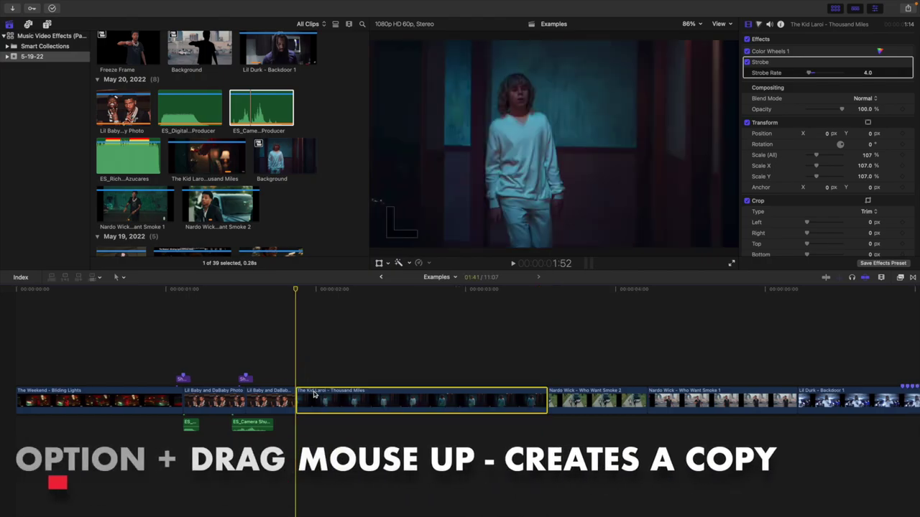
drag(320, 394, 322, 368)
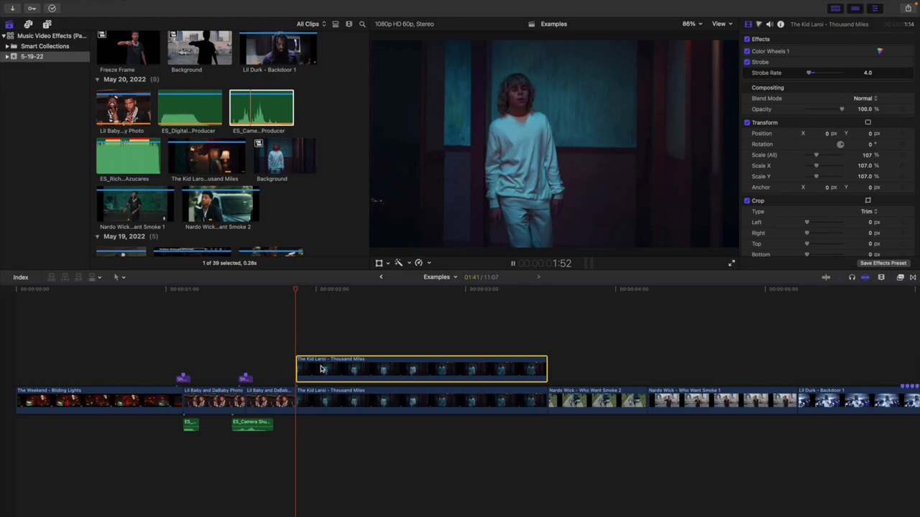
key(space)
key(space)
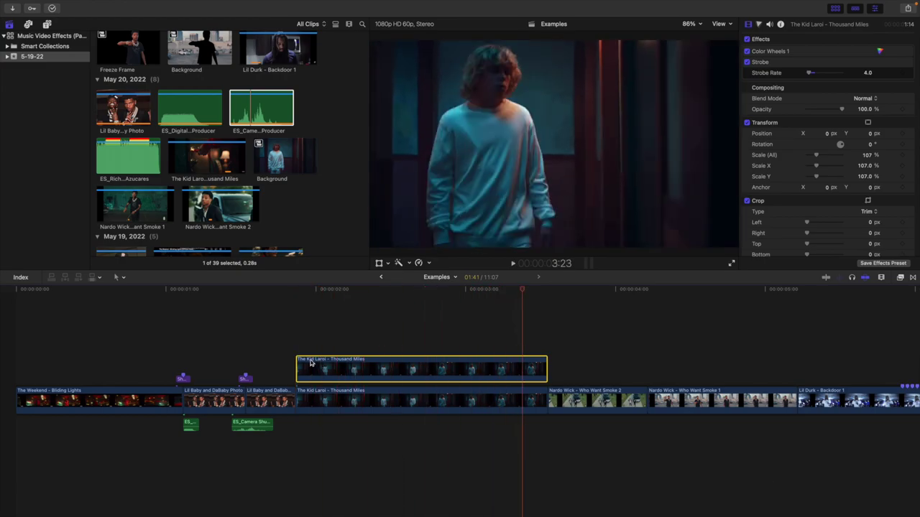
Cut the upper Thousand Miles copy at 2:06 and at 2:21
click(296, 347)
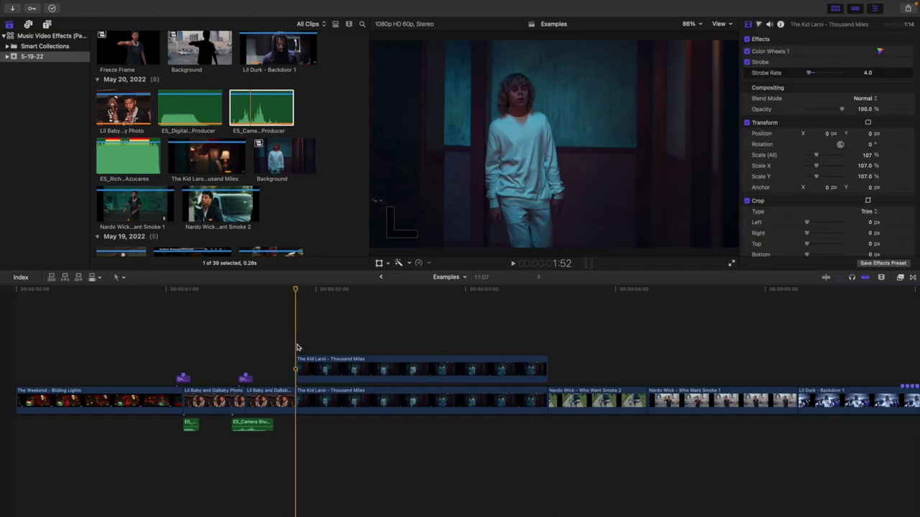
key(super+equal)
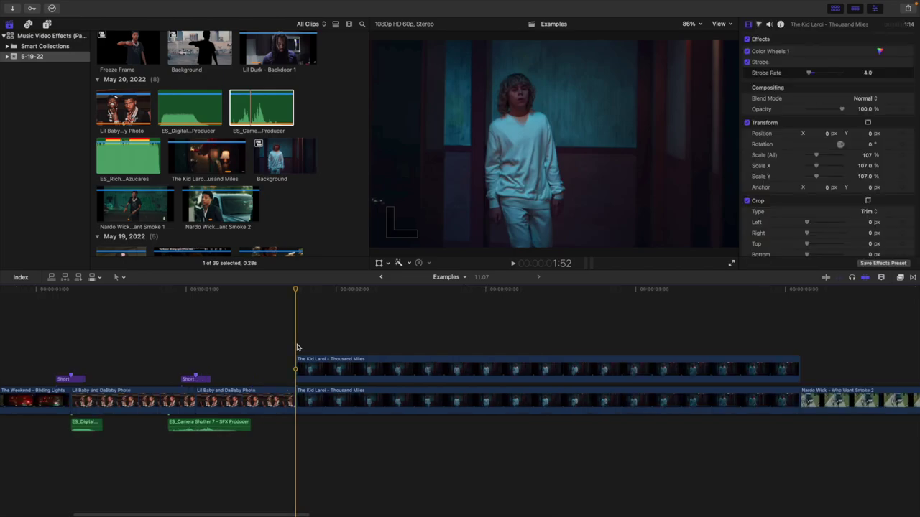
key(space)
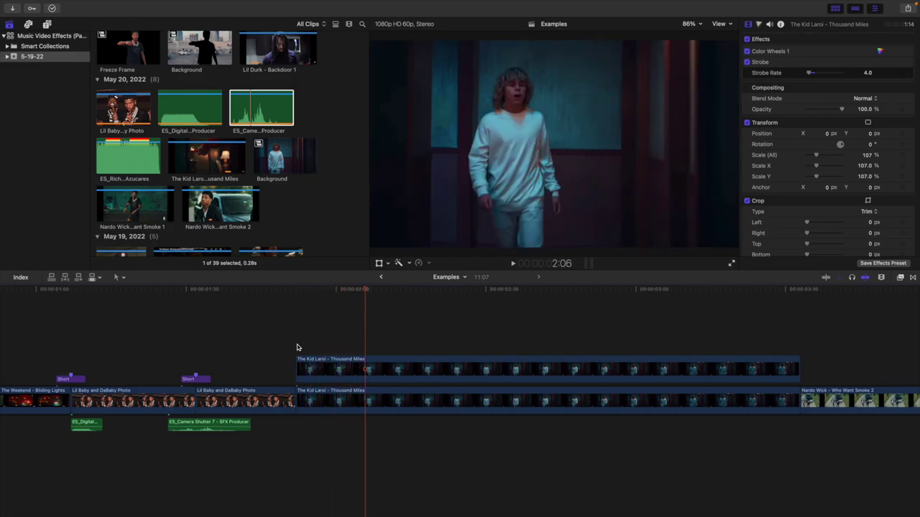
click(365, 367)
key(super+b)
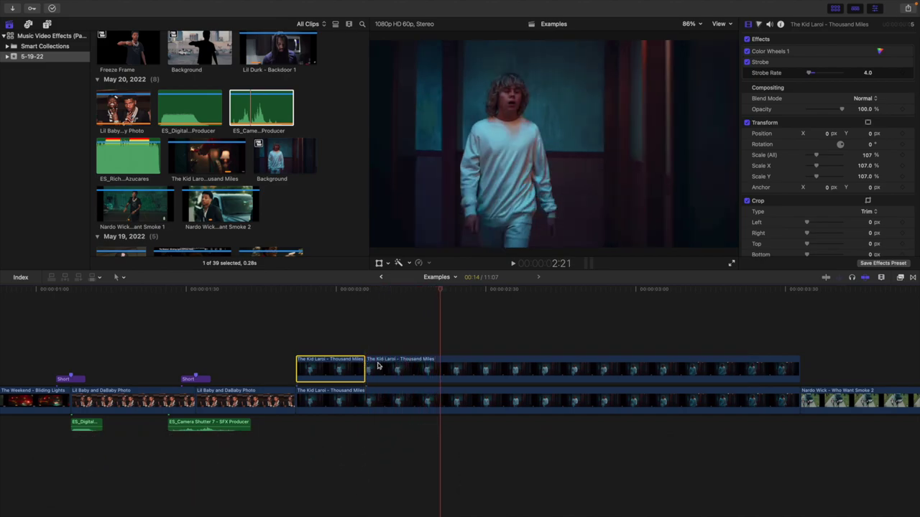
click(439, 370)
key(super+b)
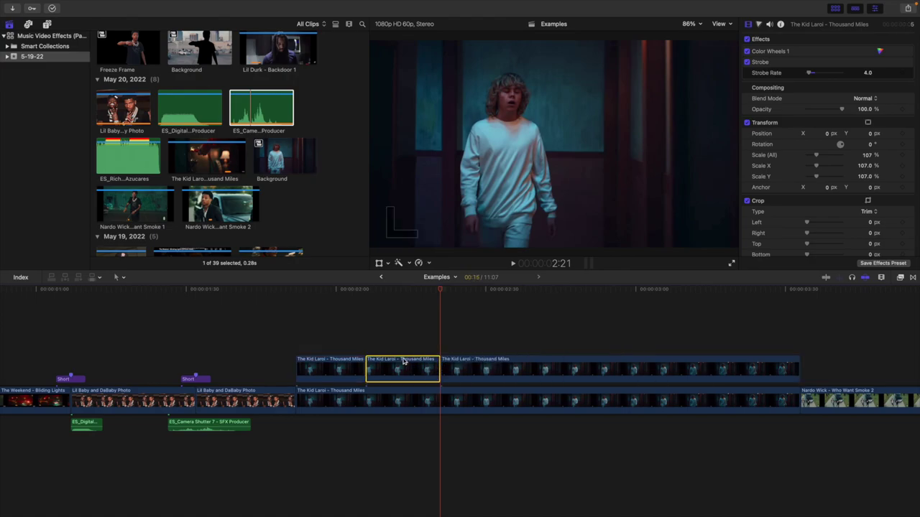
With the playhead at 2:00, apply the Draw Mask effect to the first segment of the upper Thousand Miles copy
click(339, 348)
click(339, 367)
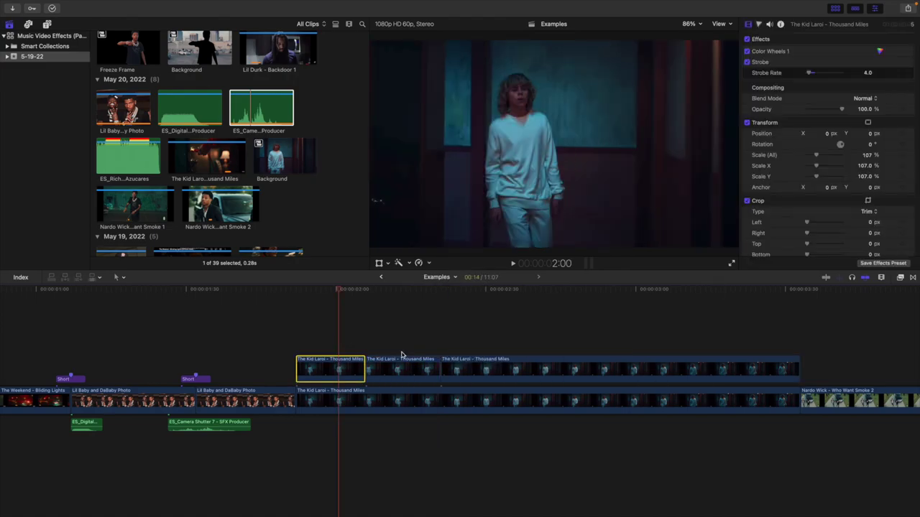
click(901, 279)
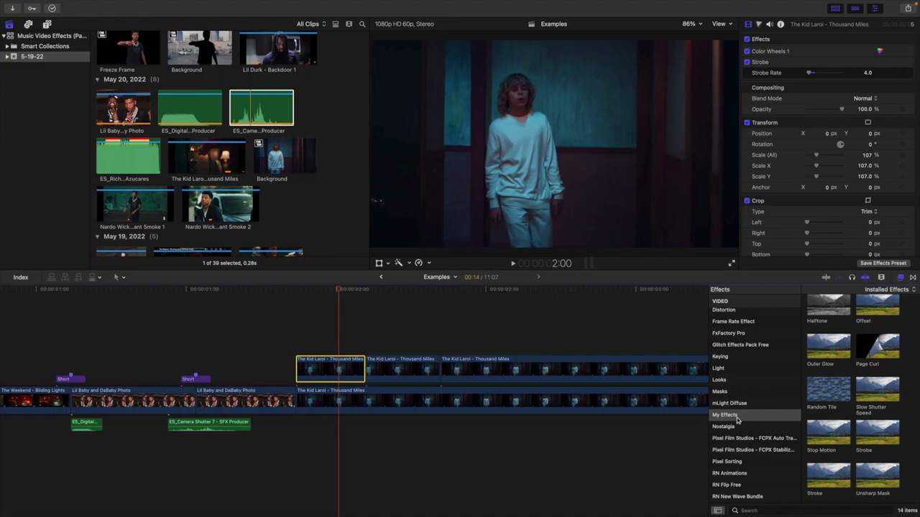
click(722, 392)
drag(829, 316, 330, 368)
click(902, 278)
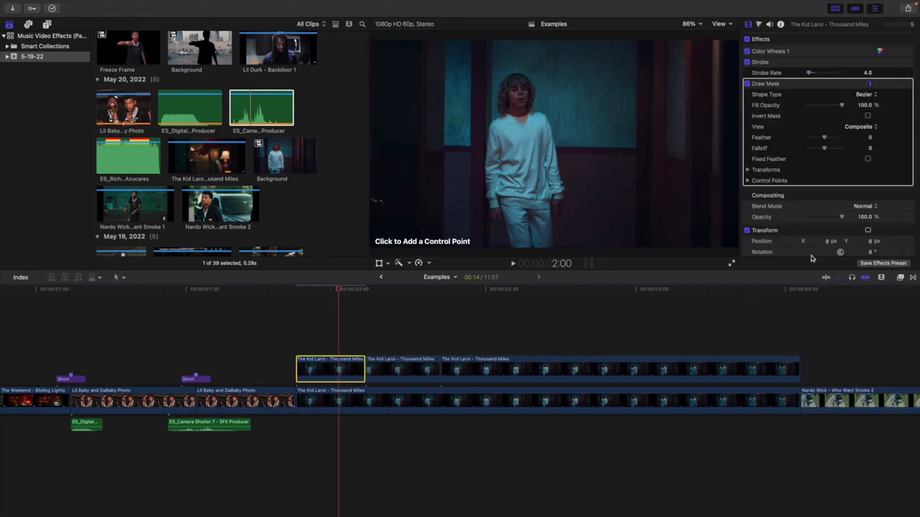
Draw a closed mask loosely around the singer's whole body, from the frame's lower edge up over his head
click(490, 225)
click(483, 207)
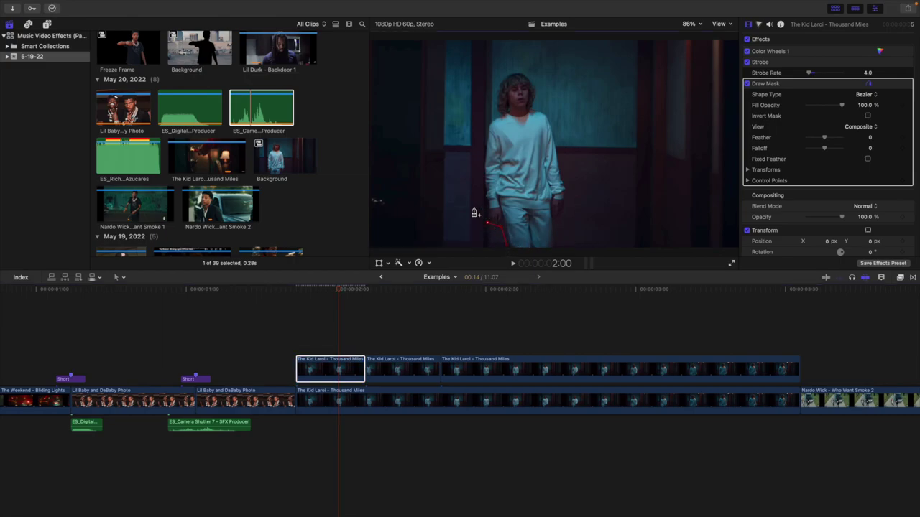
click(478, 171)
click(478, 149)
click(480, 135)
click(488, 118)
click(489, 103)
click(502, 69)
click(521, 64)
click(553, 118)
click(570, 191)
click(562, 224)
click(513, 248)
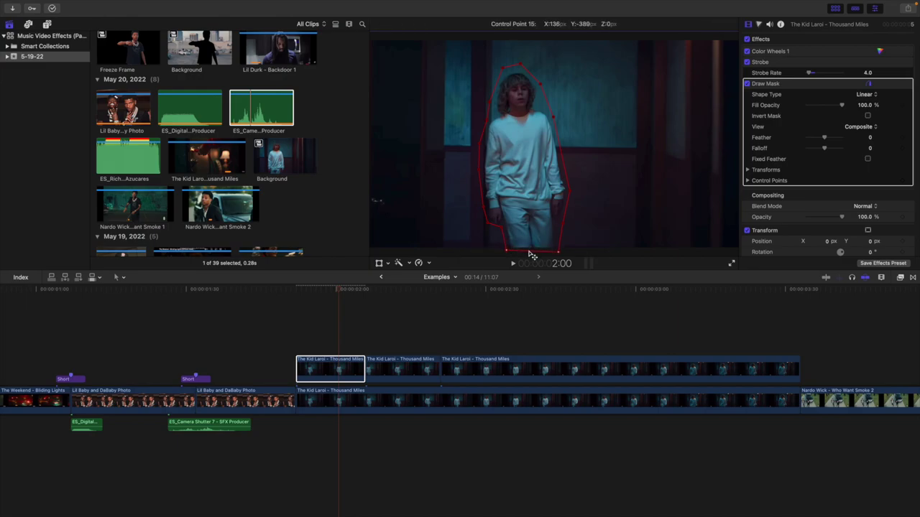
With the playhead at 2:10, apply the Draw Mask effect to the second segment of the upper copy
click(390, 342)
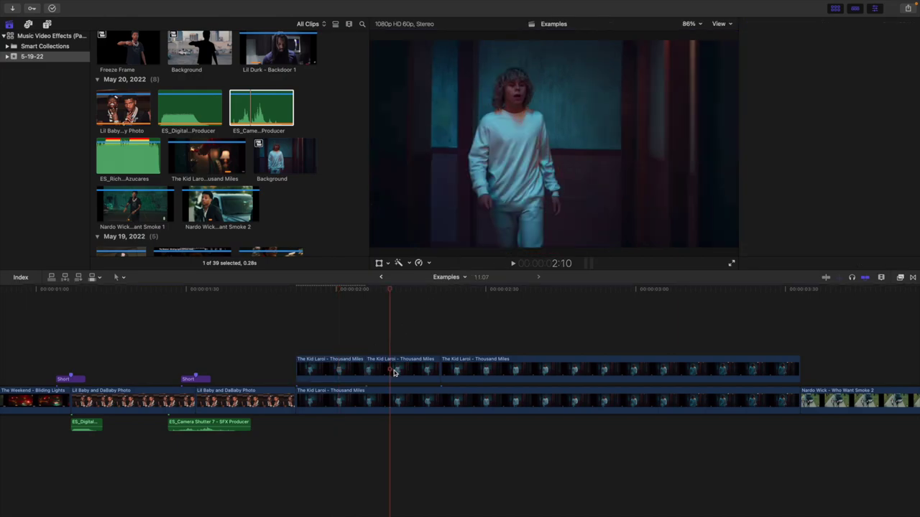
click(394, 370)
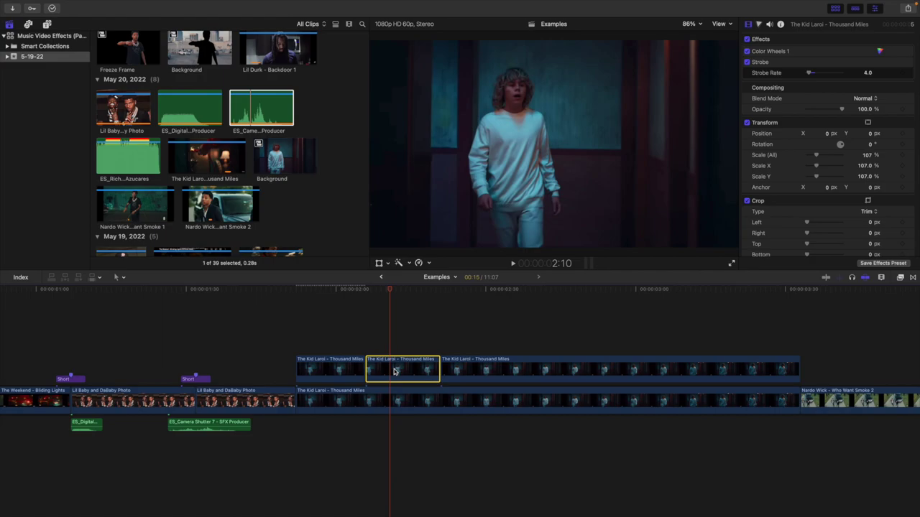
click(901, 278)
drag(828, 314, 403, 369)
click(900, 277)
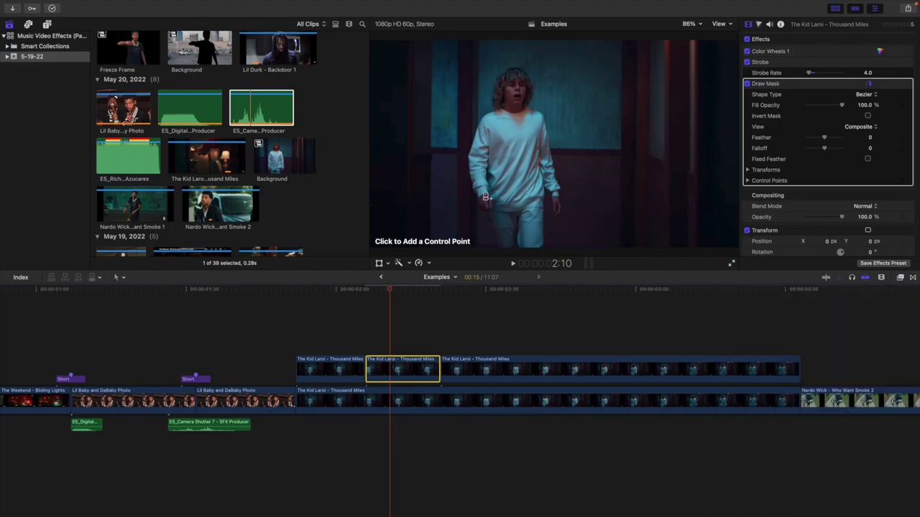
Draw a closed linear mask loosely around the singer's whole body on the second segment of the upper Thousand Miles copy
click(470, 192)
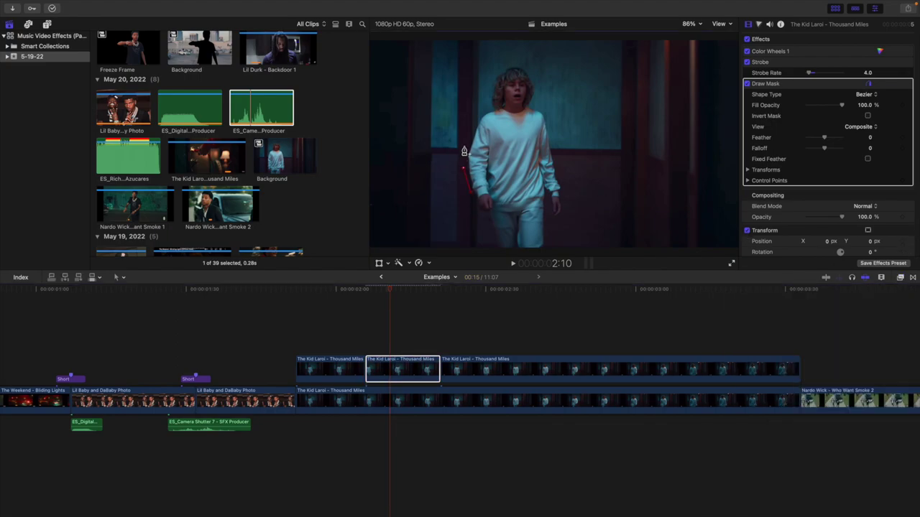
drag(464, 149, 472, 129)
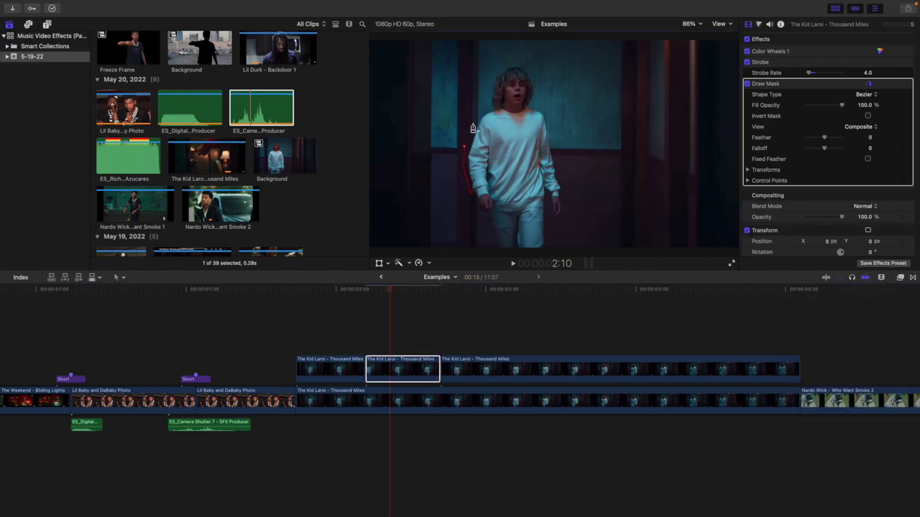
click(487, 75)
click(530, 63)
click(545, 93)
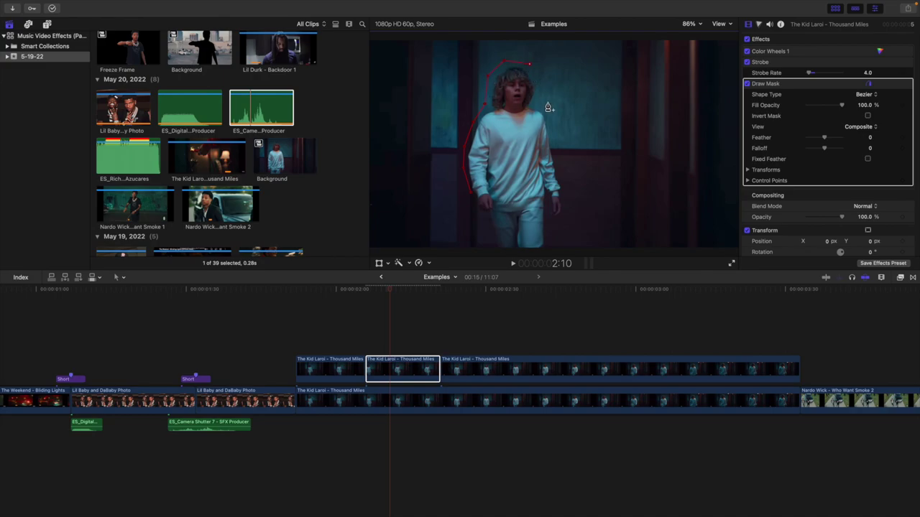
click(557, 143)
click(567, 209)
click(550, 224)
click(546, 245)
click(489, 245)
click(483, 223)
click(472, 196)
click(787, 239)
Apply the Outer Glow effect to both masked segments of the upper Thousand Miles copy
click(392, 371)
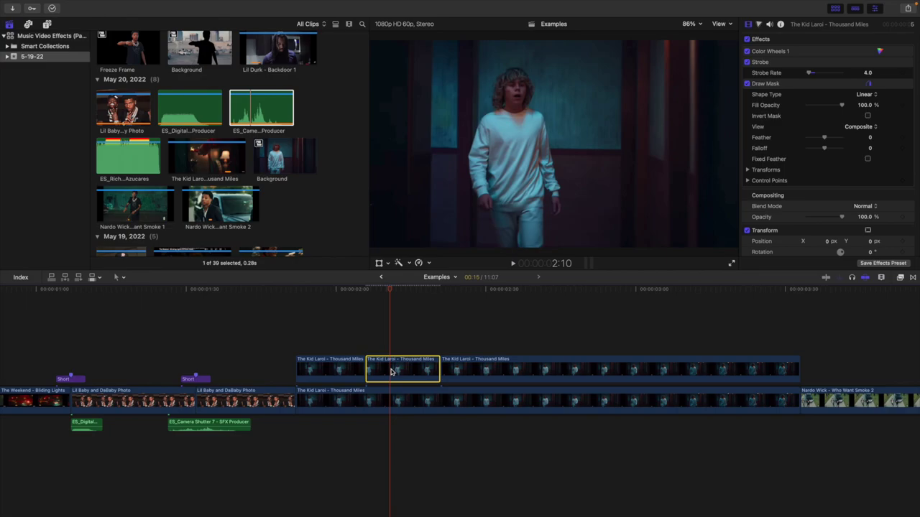
click(899, 278)
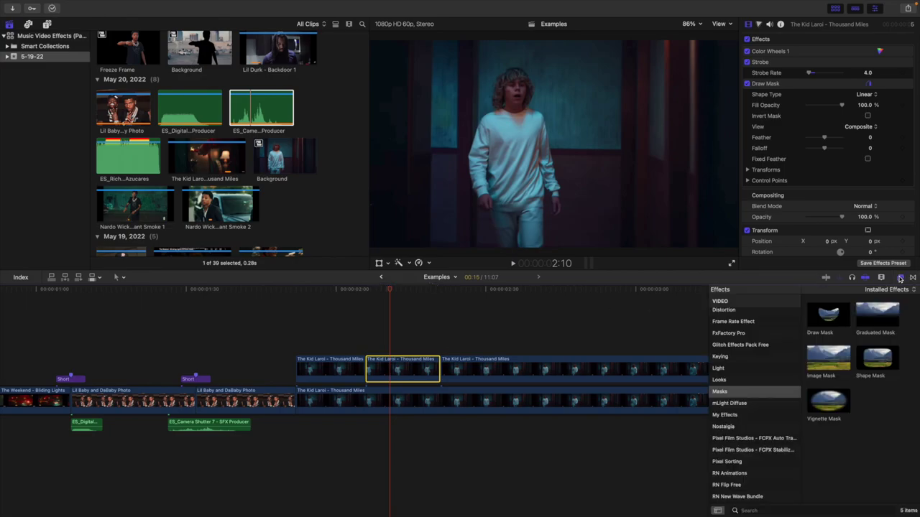
click(736, 415)
scroll(861, 406, down, 3)
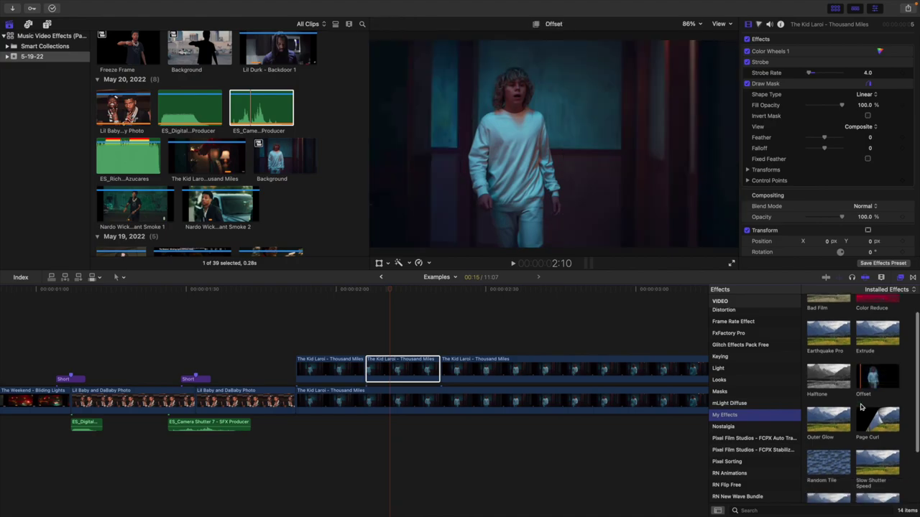
scroll(861, 407, up, 3)
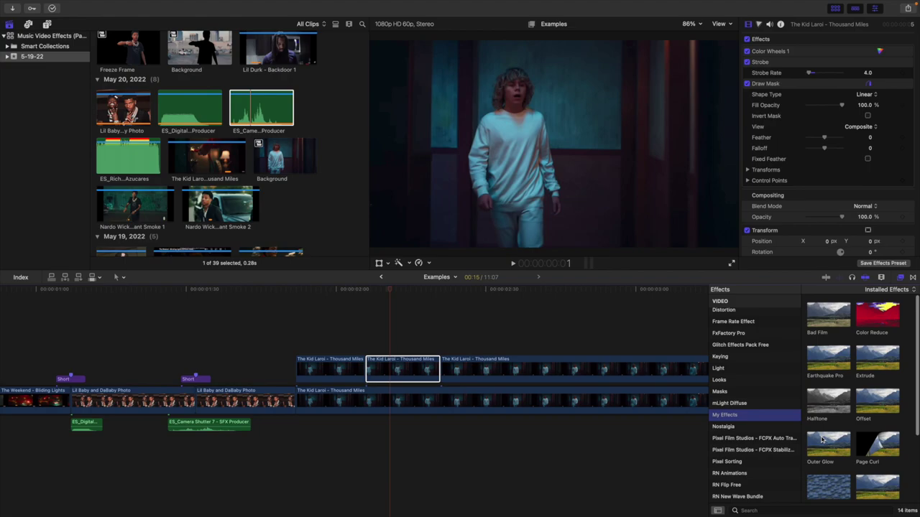
scroll(823, 438, down, 3)
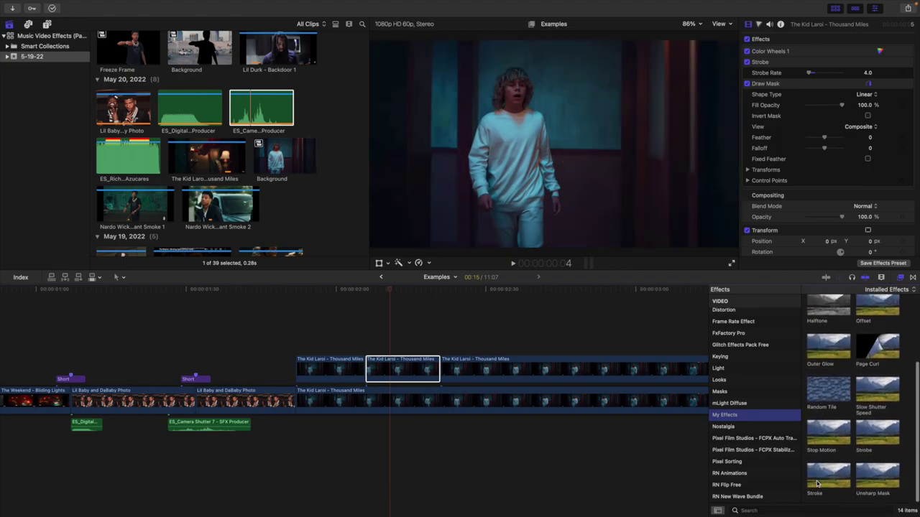
scroll(817, 445, up, 2)
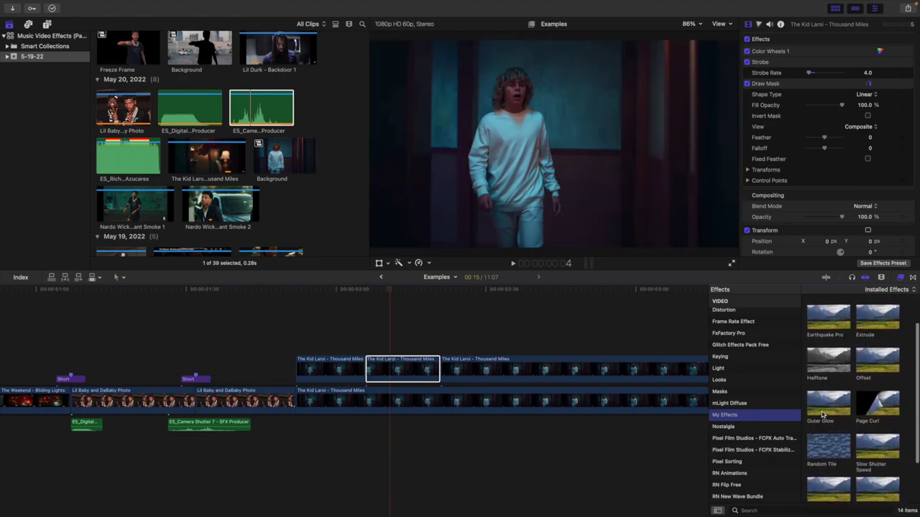
drag(826, 410, 389, 369)
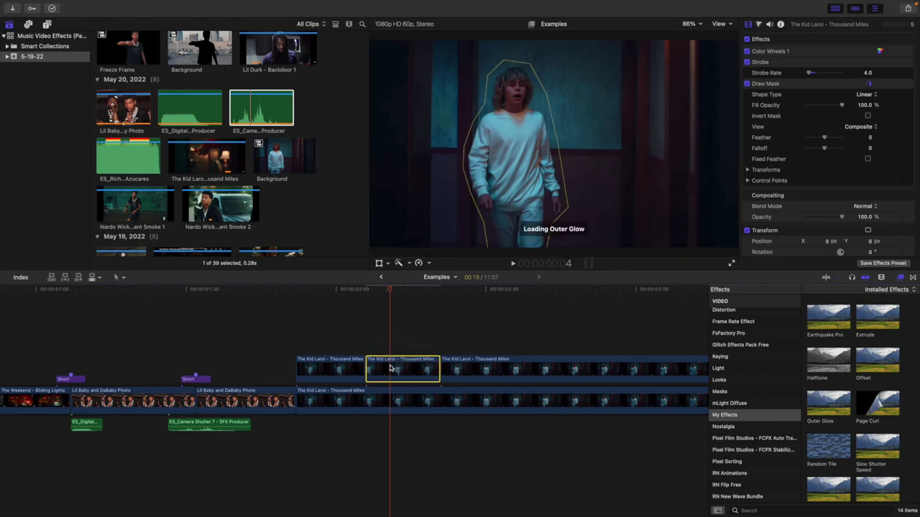
click(344, 363)
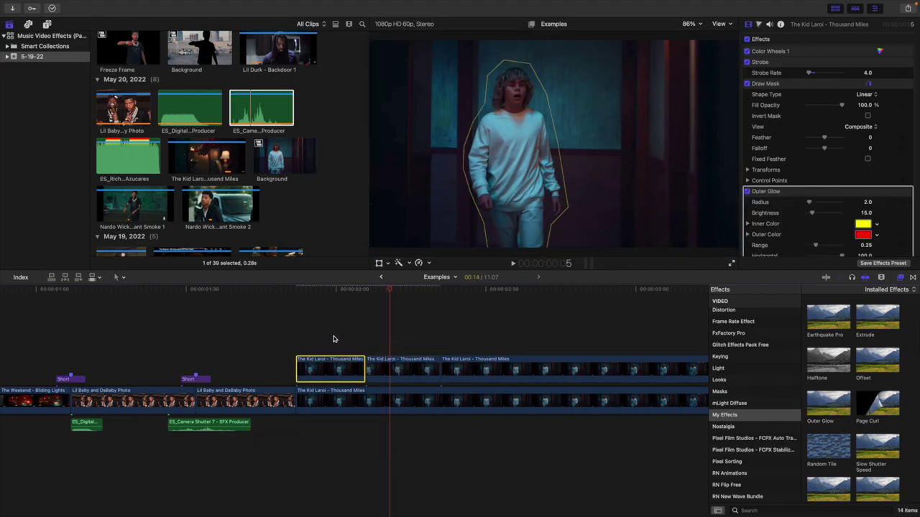
Play the Thousand Miles section from 1:52 to check the glow on the masked cutouts
click(298, 329)
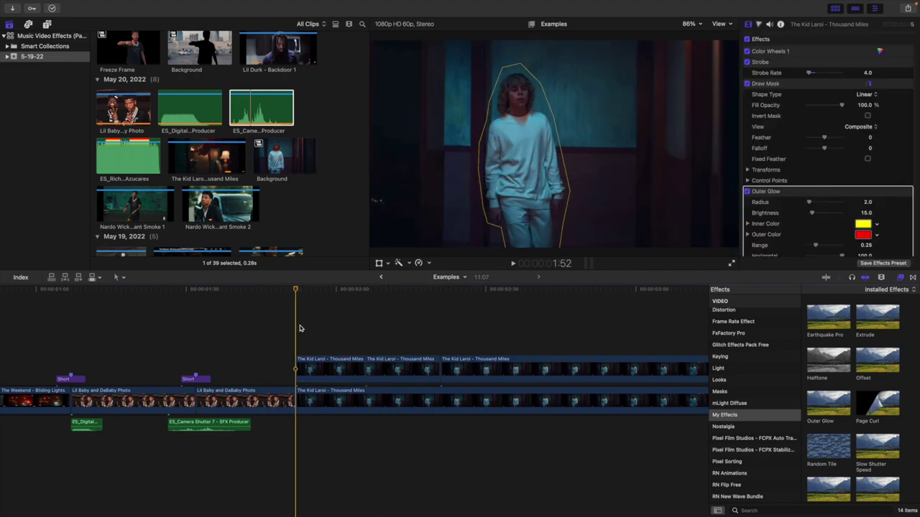
key(space)
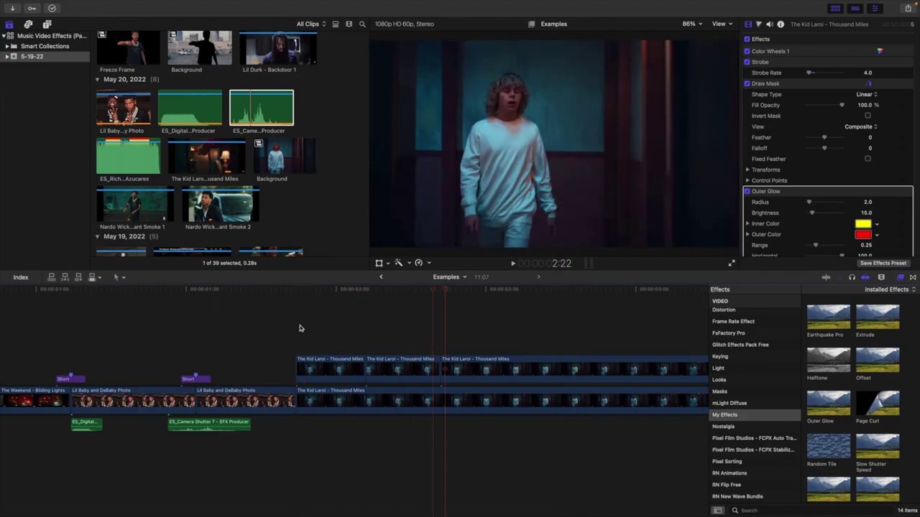
key(space)
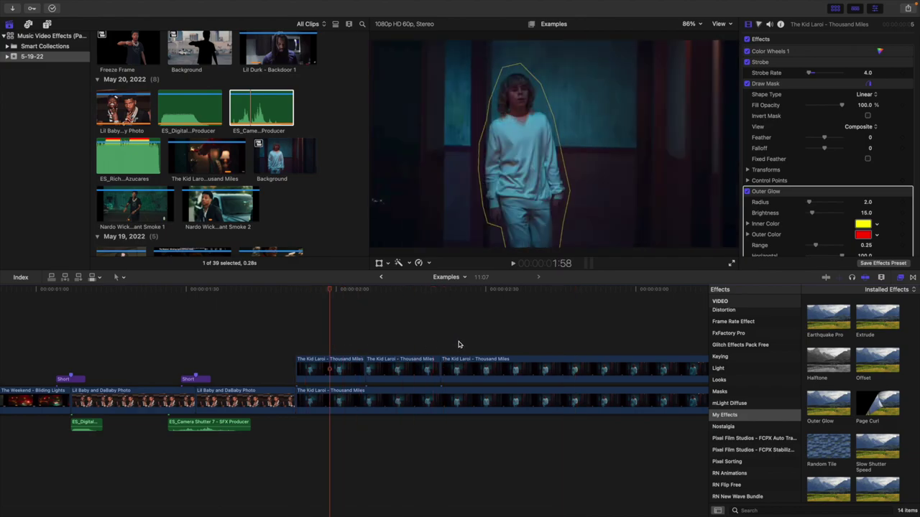
Apply the Comic Basic effect from Comic Looks to both masked segments of the upper Thousand Miles copy
scroll(736, 368, up, 10)
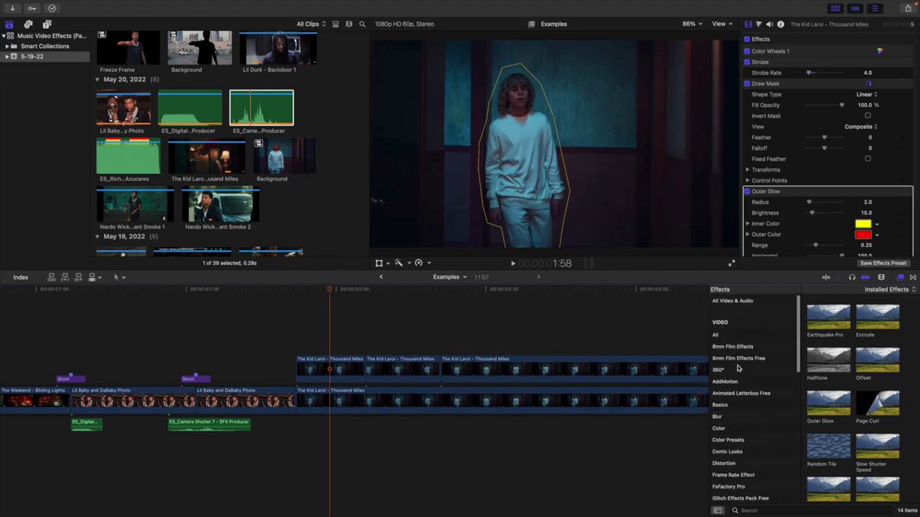
scroll(737, 368, down, 2)
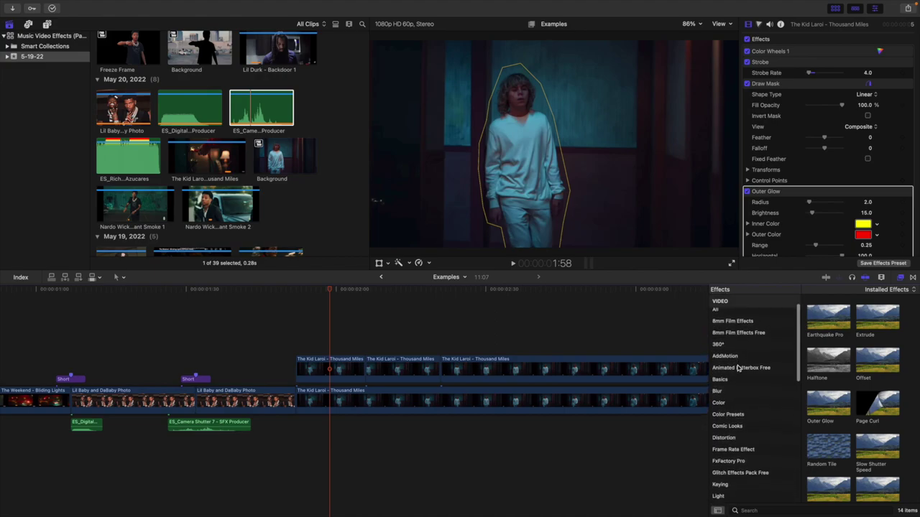
click(727, 427)
drag(830, 324, 352, 369)
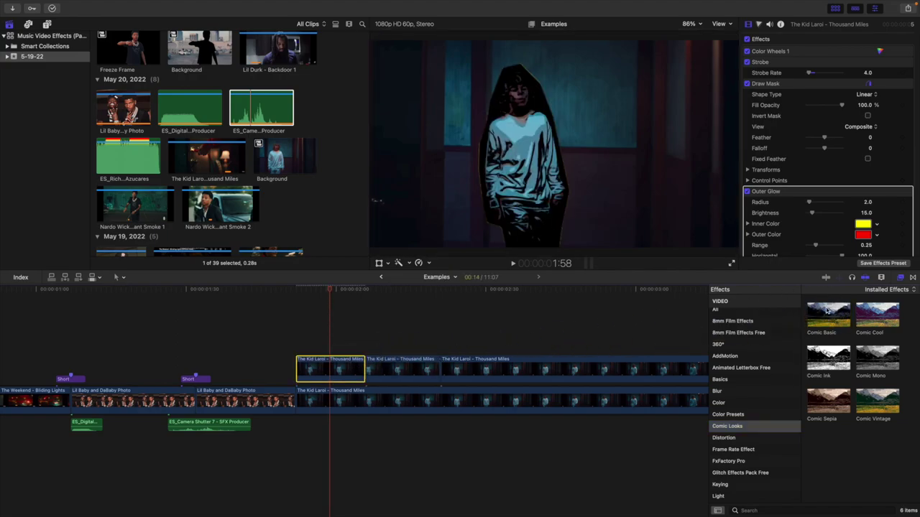
drag(827, 310, 399, 363)
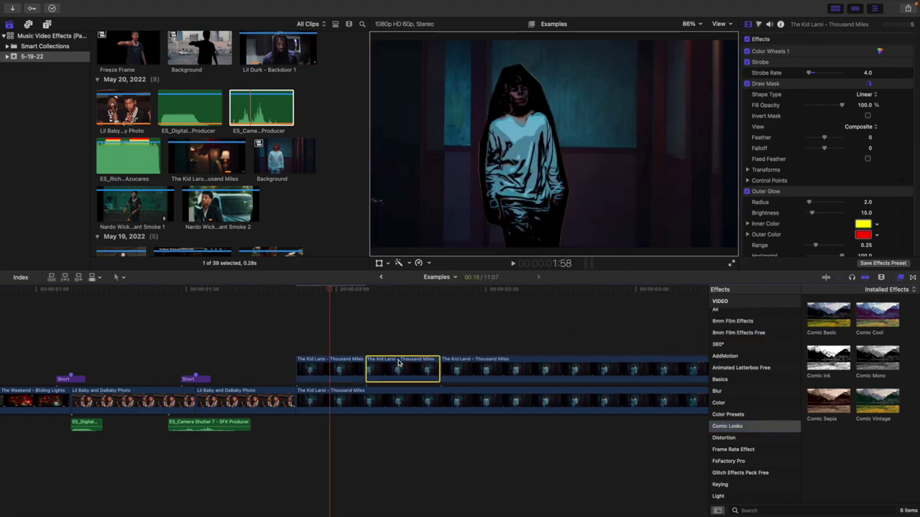
Set the first masked segment's Comic Basic smoothness to 58.76% and its ink edges to 67.44%
click(345, 367)
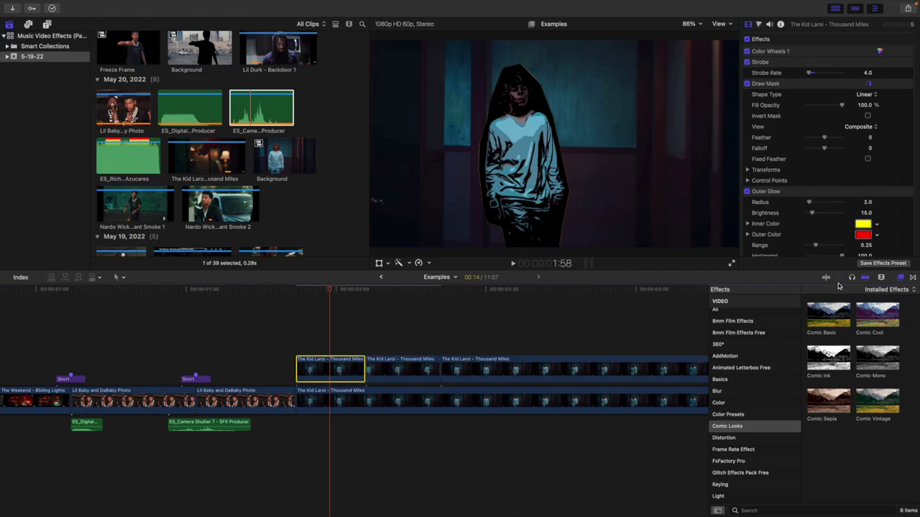
click(903, 279)
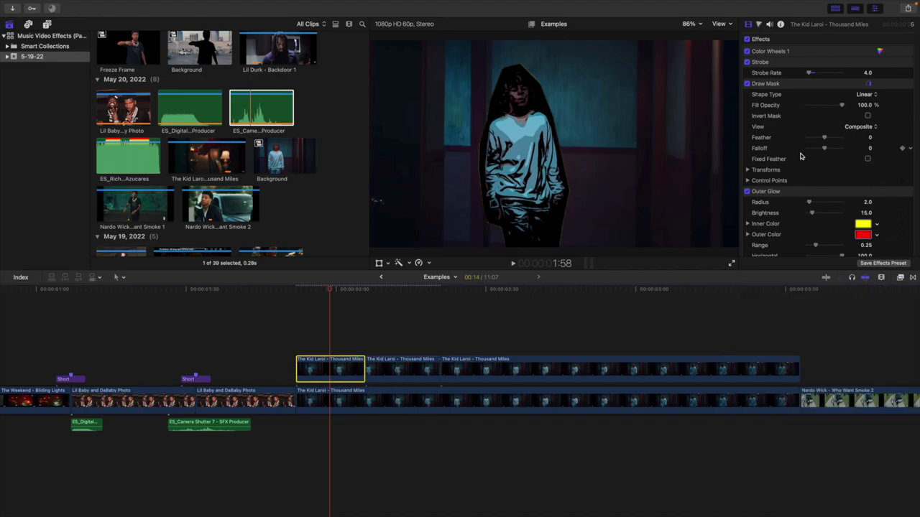
scroll(801, 159, down, 5)
scroll(801, 160, down, 3)
mouse_move(806, 162)
mouse_down()
mouse_move(827, 162)
mouse_move(832, 174)
mouse_up()
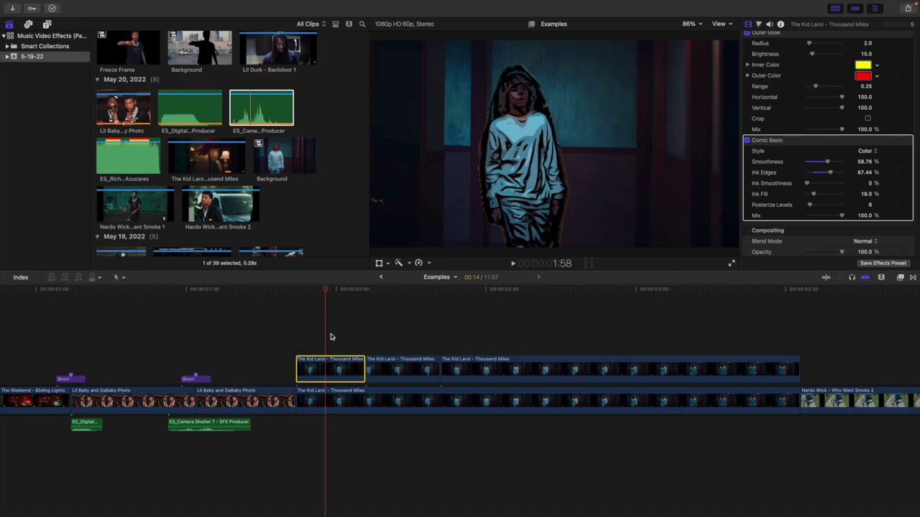
Play the Thousand Miles section from its start to check the comic look on the strobing cutouts
click(302, 338)
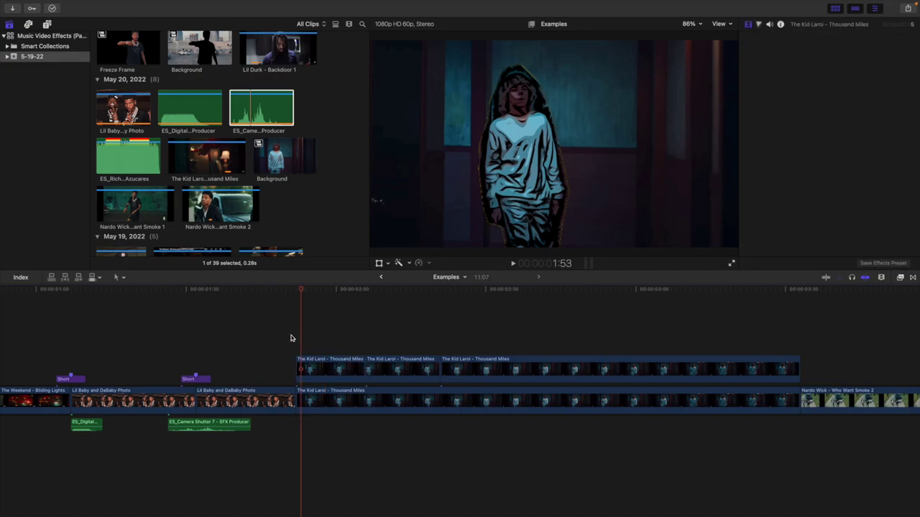
key(space)
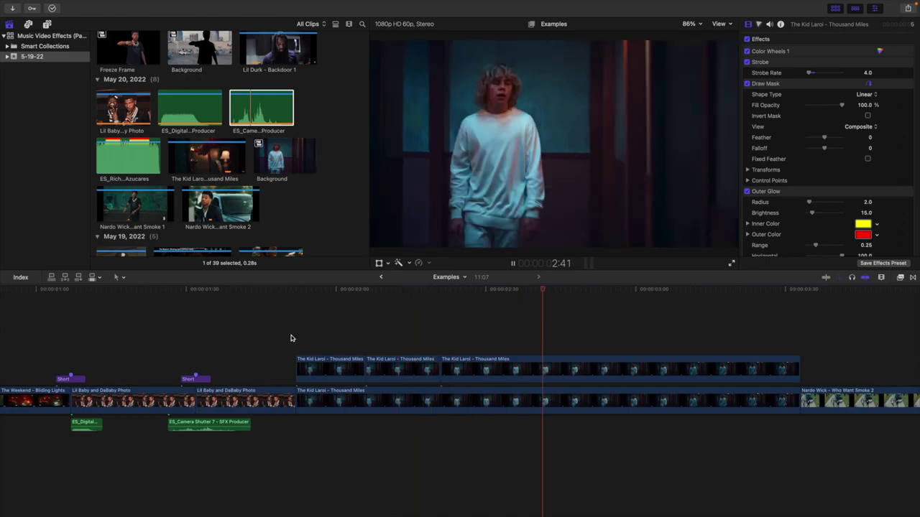
click(291, 339)
key(space)
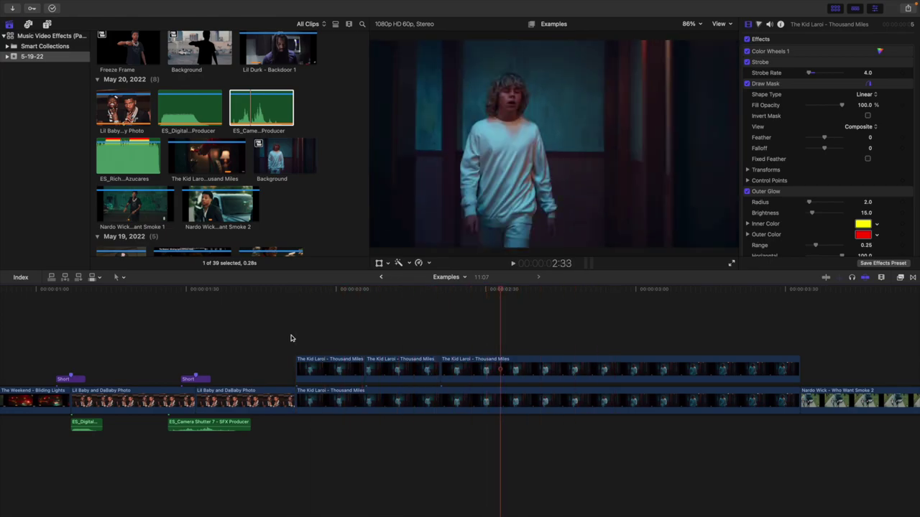
Place the blackrip17 texture at 1:52 between the lower Thousand Miles clip and its masked upper copy
scroll(234, 151, down, 10)
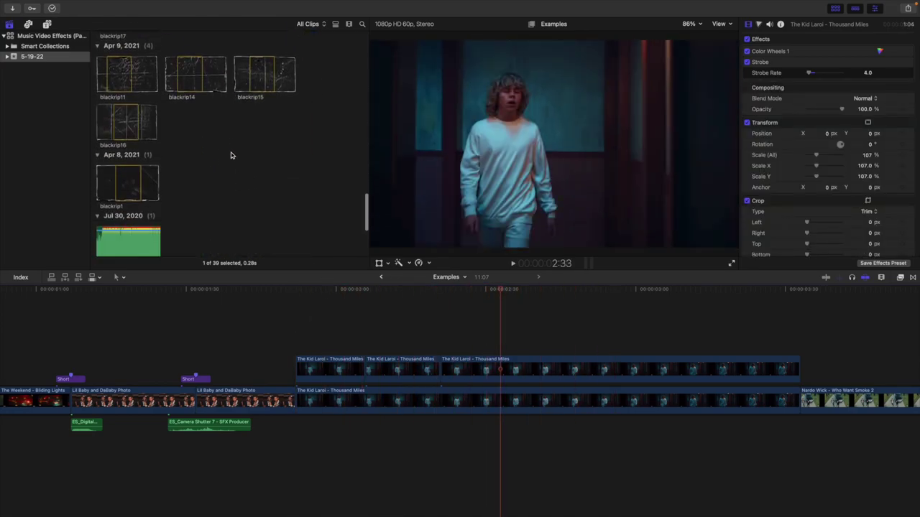
scroll(231, 156, up, 5)
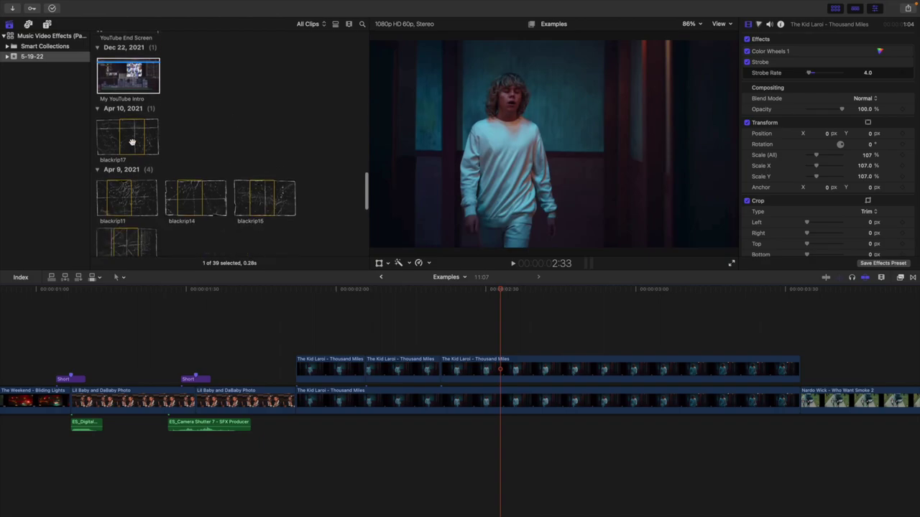
drag(132, 142, 302, 386)
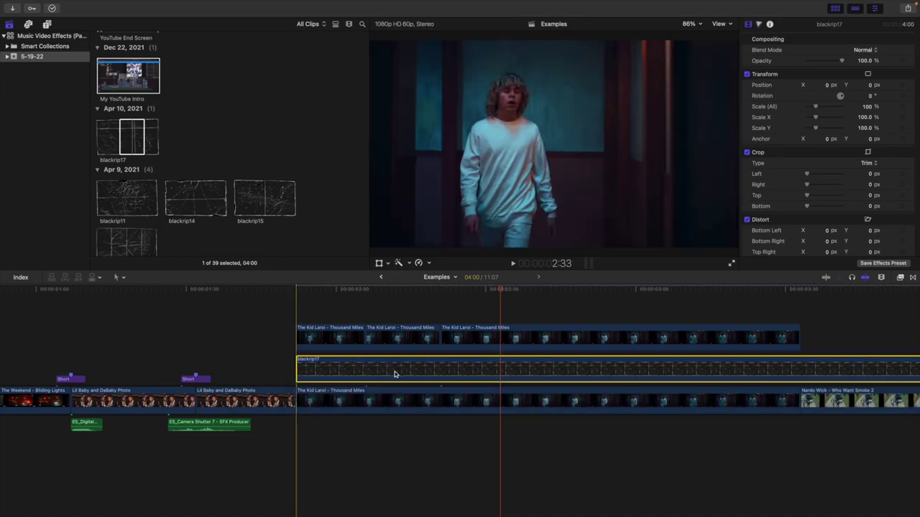
Trim the end of the blackrip17 clip to the playhead at 2:33 and set its blend mode to Screen
key(alt+bracketright)
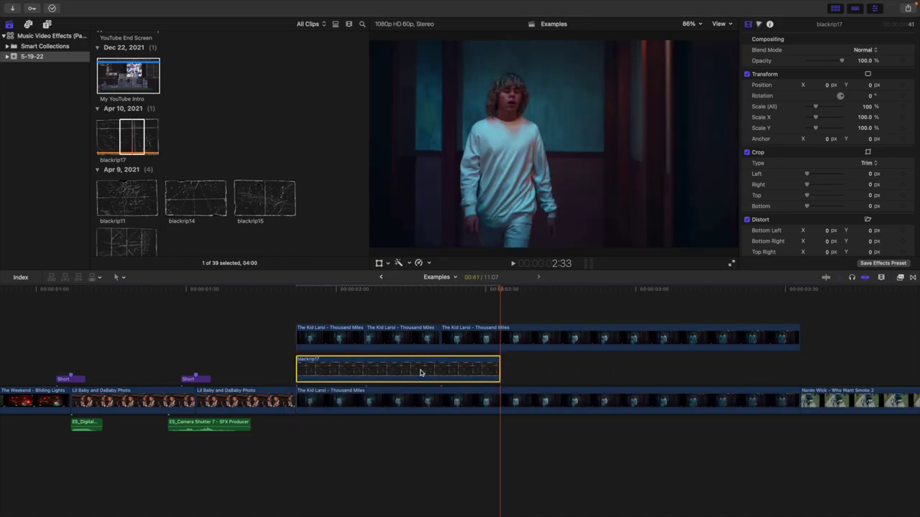
click(867, 52)
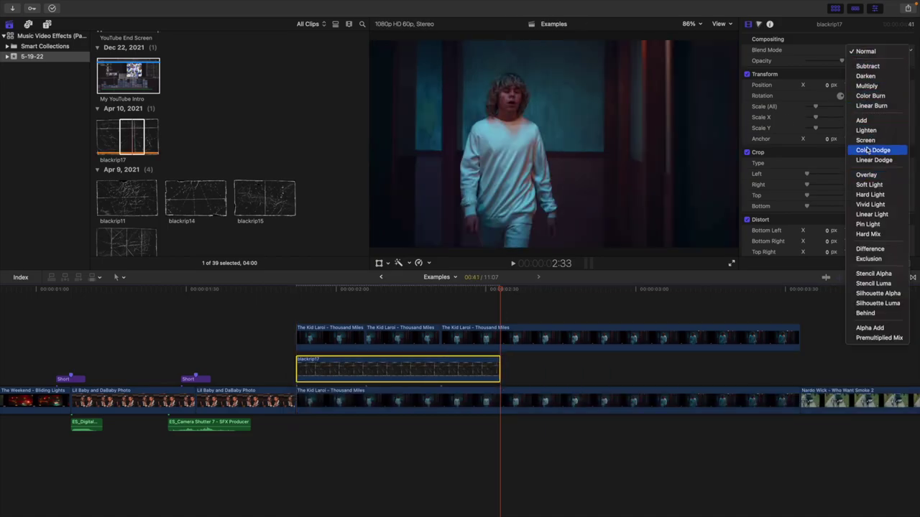
click(865, 140)
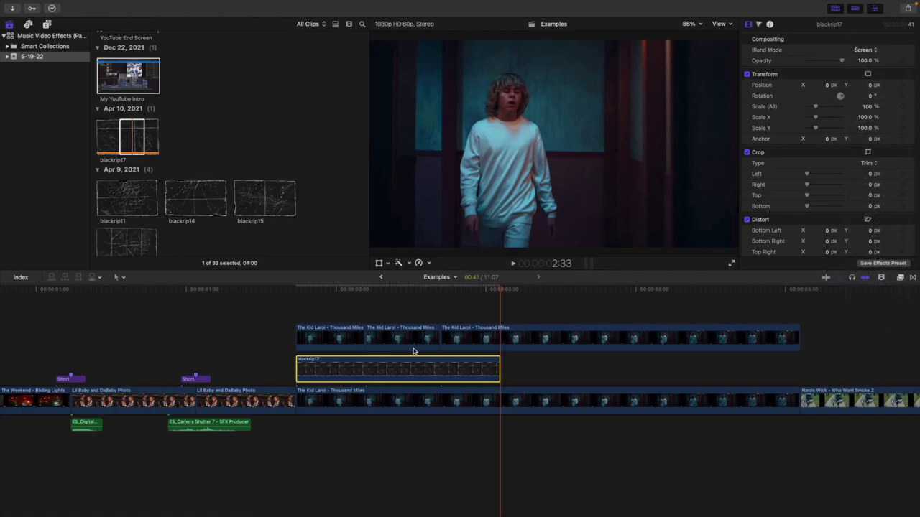
Play the sequence from 1:29 through the Thousand Miles opening to review the cutouts with the blackrip17 texture
click(295, 316)
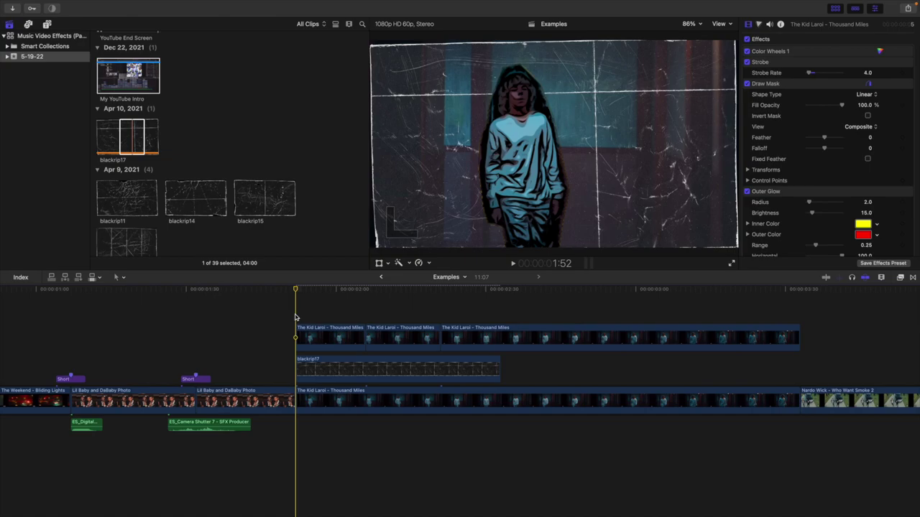
key(super+minus)
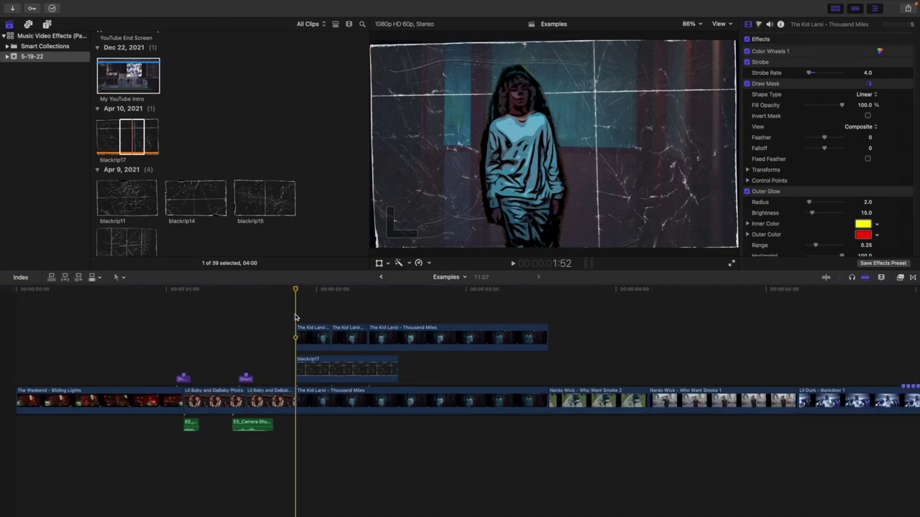
click(238, 325)
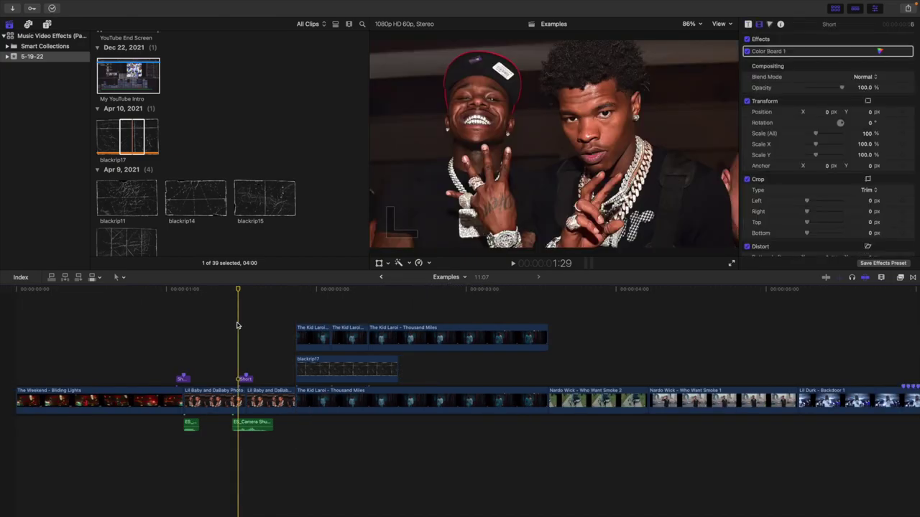
key(space)
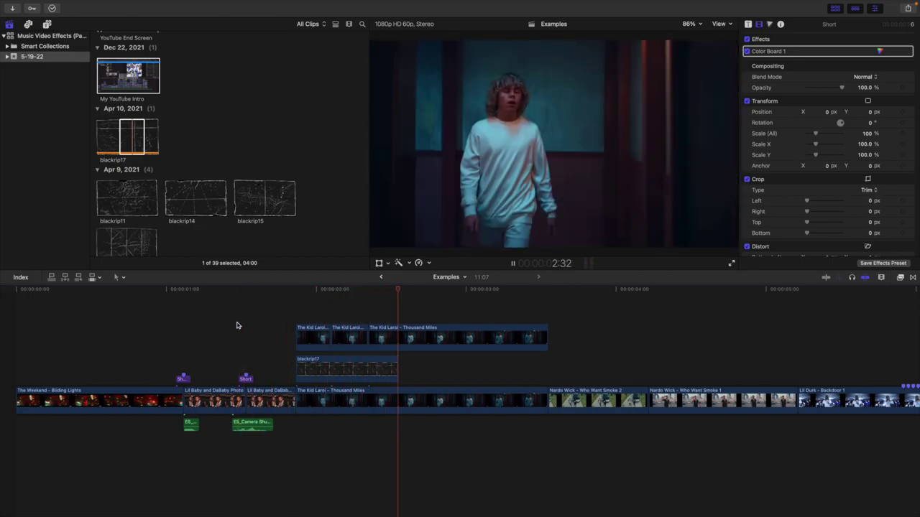
key(space)
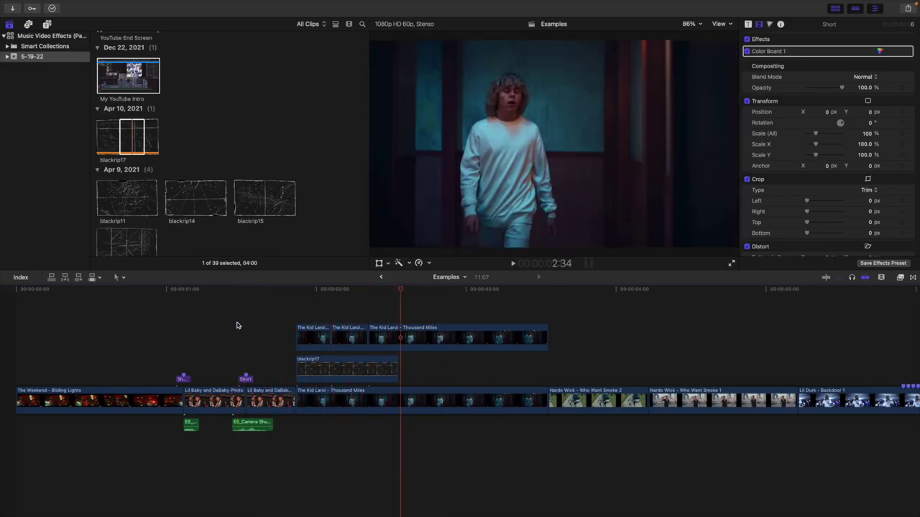
Insert a freeze frame at the start of the Nardo Wick - Who Want Smoke 1 clip at 4:13
scroll(236, 326, right, 5)
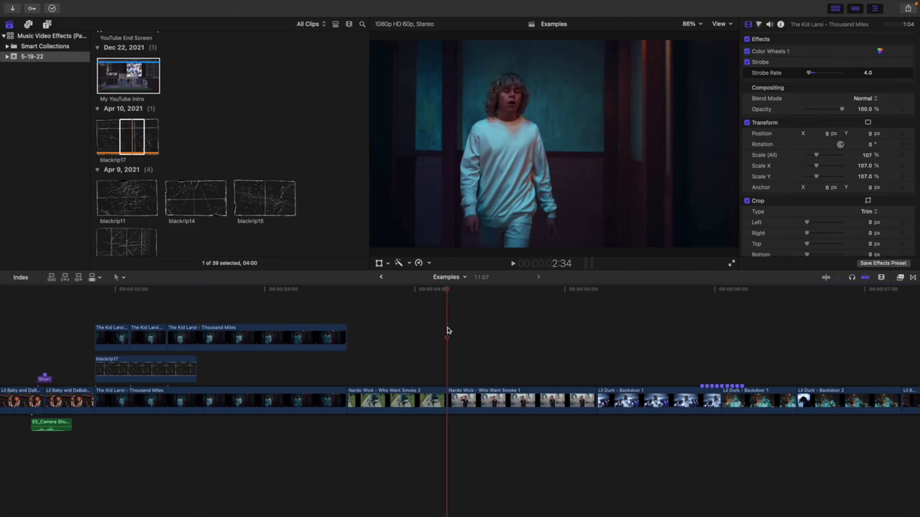
click(449, 333)
click(468, 397)
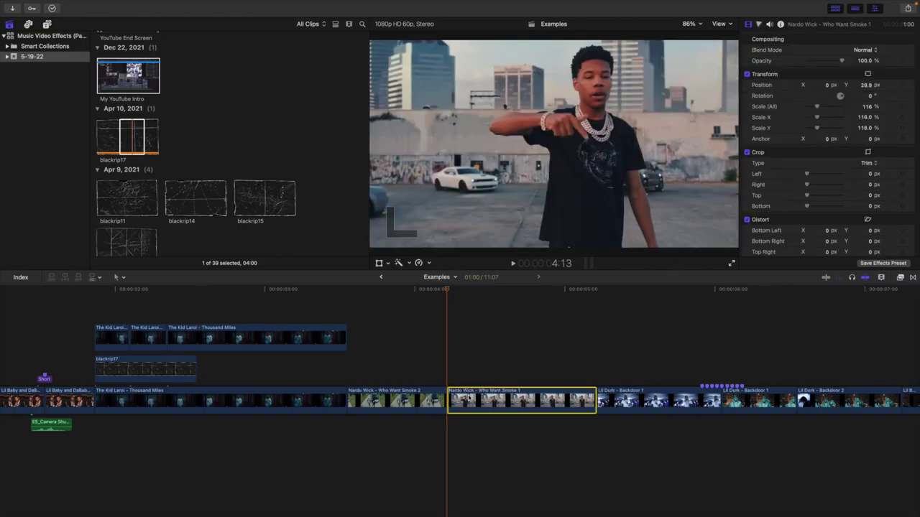
key(super+equal)
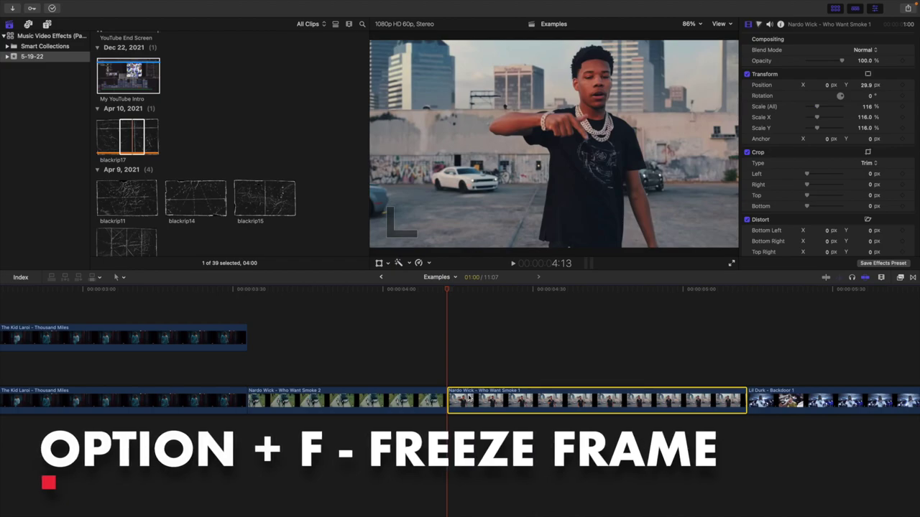
key(alt+f)
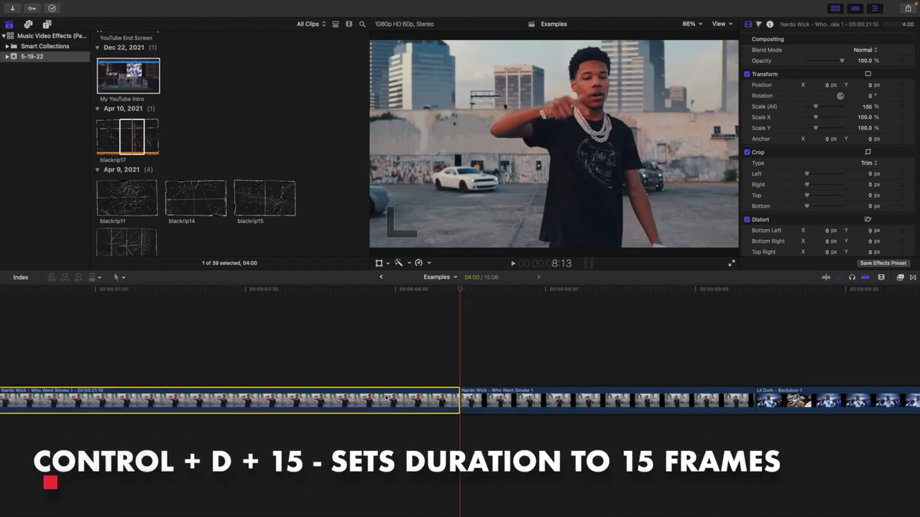
Set the freeze frame's duration to 15 frames and place it above the end of Who Want Smoke 2, ending at the cut
key(ctrl+d)
text(15)
key(Return)
scroll(381, 396, left, 10)
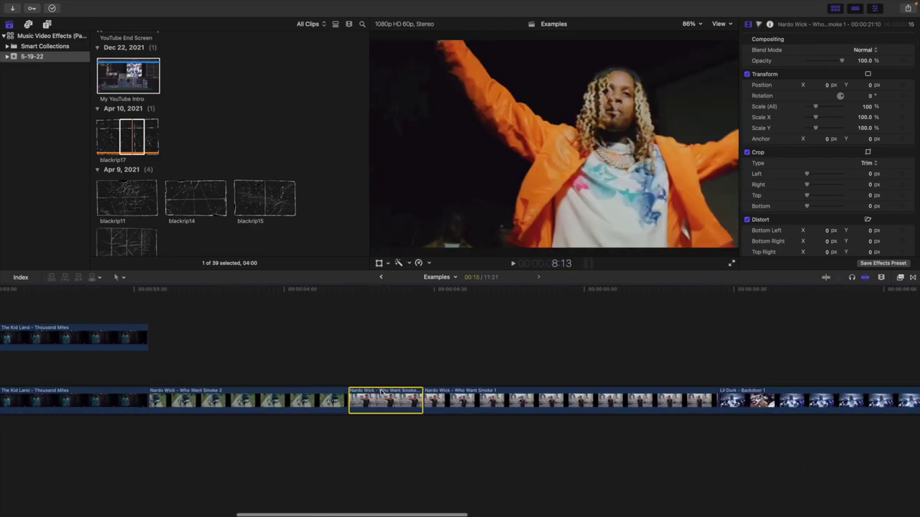
drag(381, 394, 309, 362)
Play from the start of Who Want Smoke 2 to check the timing of the connected freeze frame
click(150, 316)
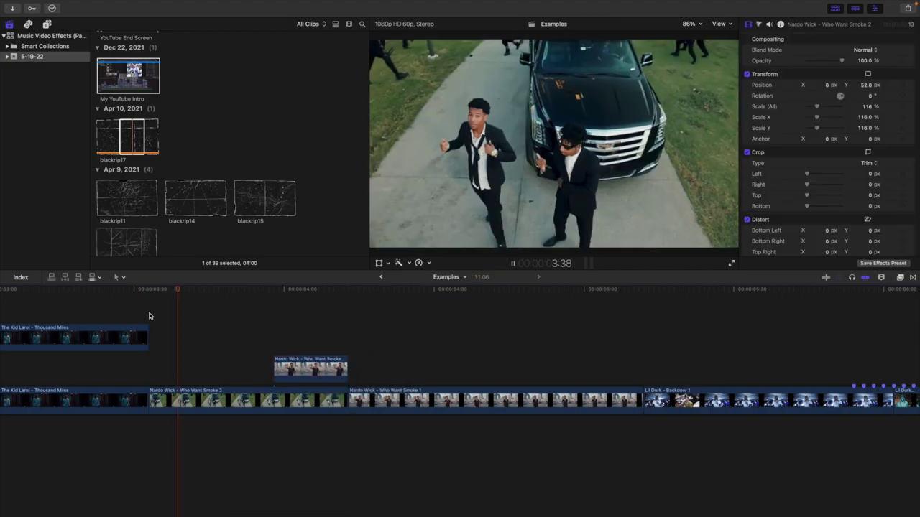
click(150, 316)
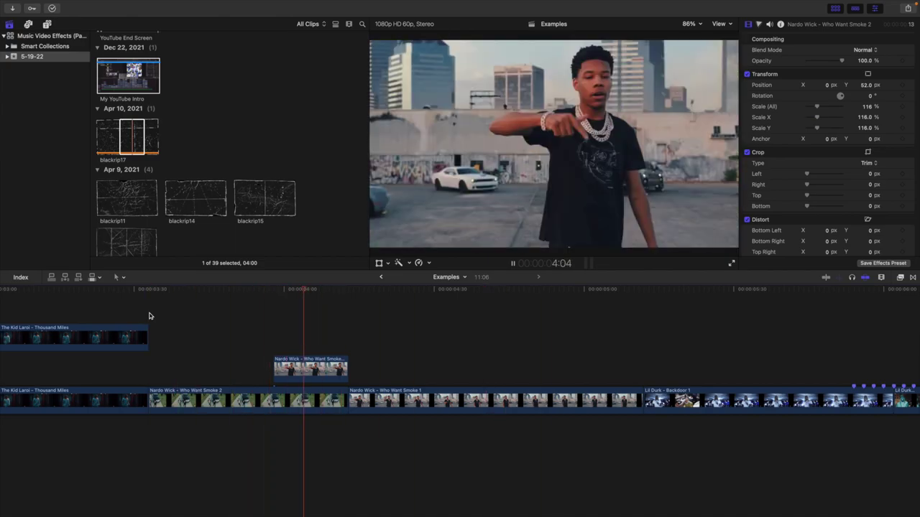
key(k)
Apply the Draw Mask effect to the connected freeze frame with the playhead at 4:06
click(314, 344)
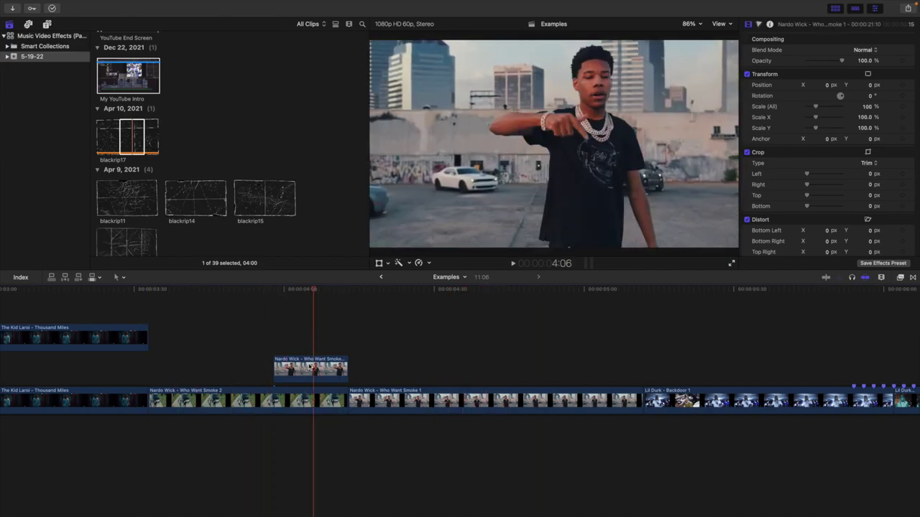
click(311, 368)
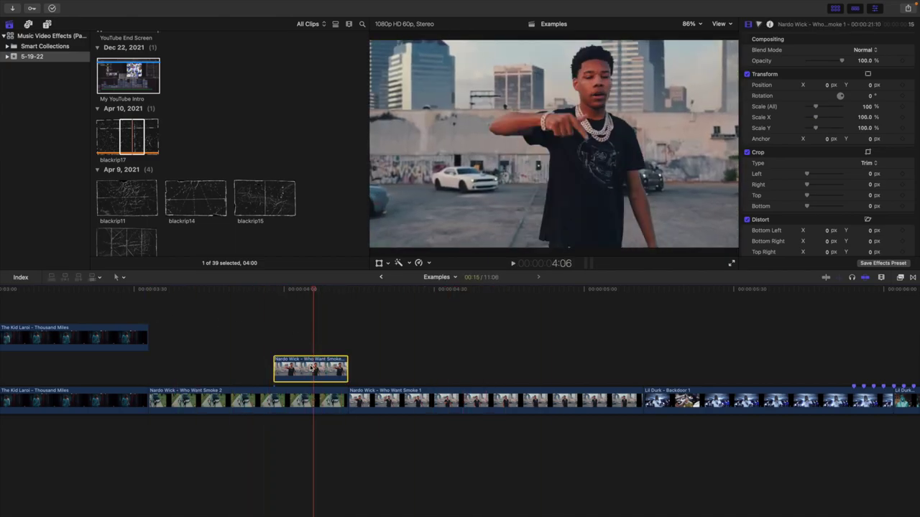
click(900, 278)
scroll(735, 378, down, 4)
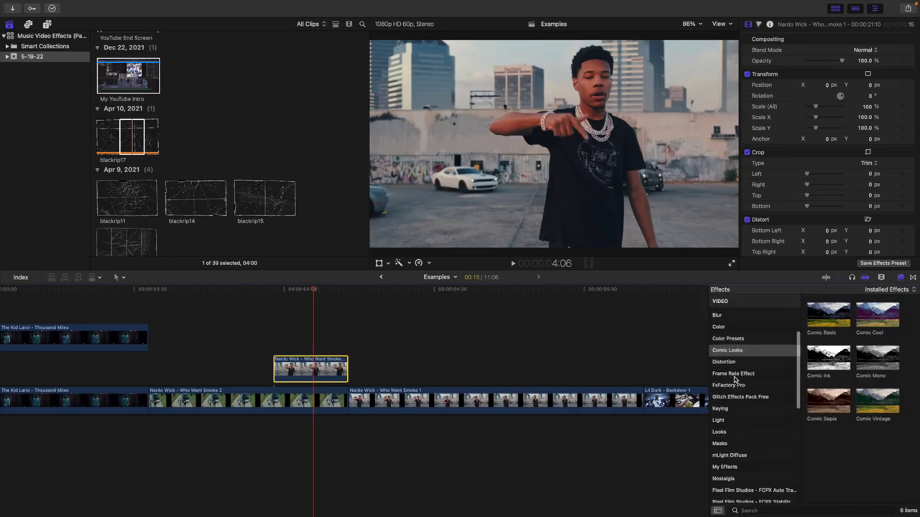
click(720, 441)
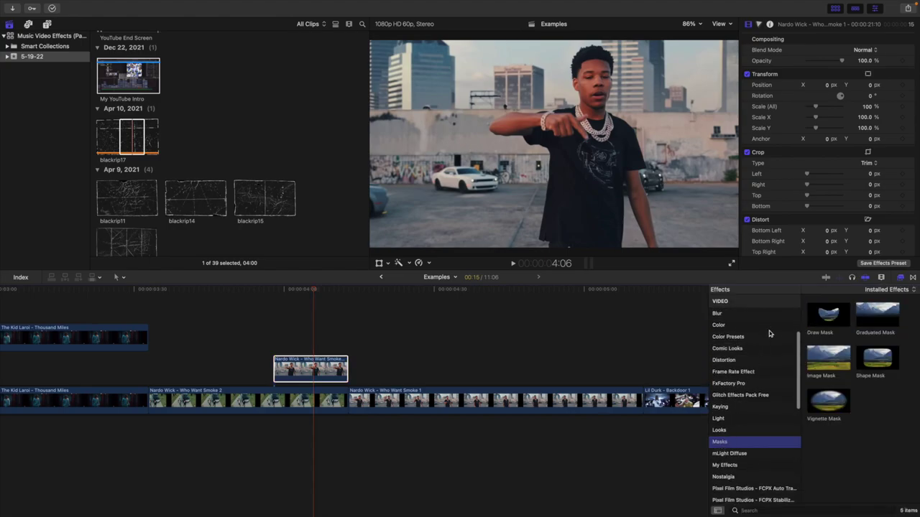
mouse_move(828, 316)
mouse_down()
mouse_move(365, 336)
mouse_move(322, 368)
mouse_up()
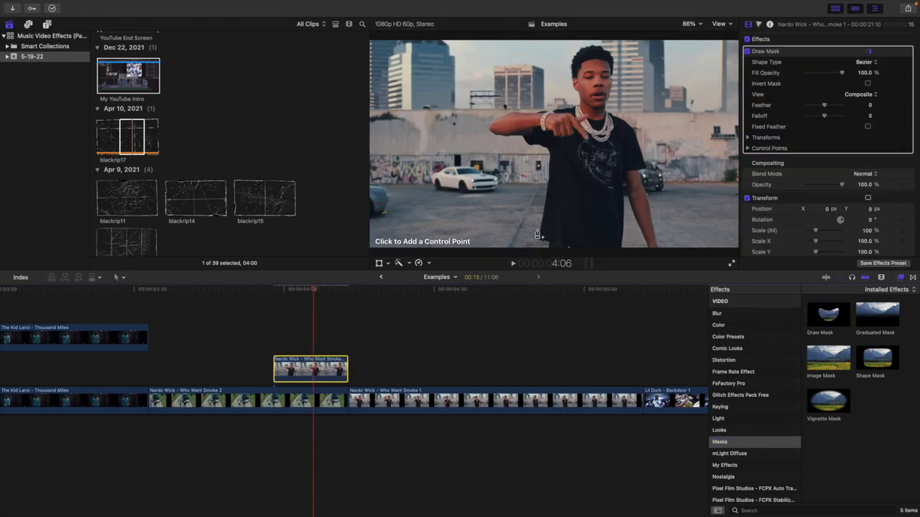
Trace a closed mask loosely around the performer's arm, head and body down past the frame's lower edge
click(537, 234)
click(543, 203)
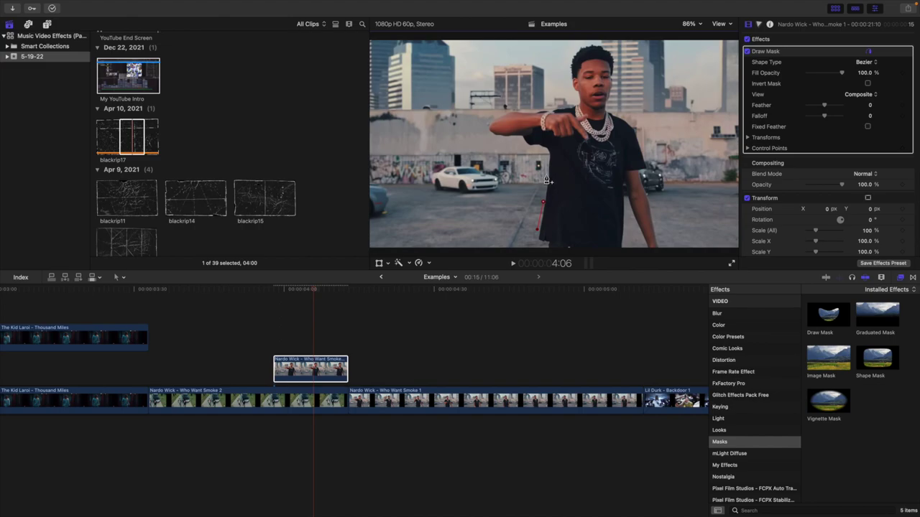
click(545, 176)
click(546, 149)
click(518, 138)
click(486, 130)
click(492, 113)
click(511, 107)
click(552, 106)
click(567, 62)
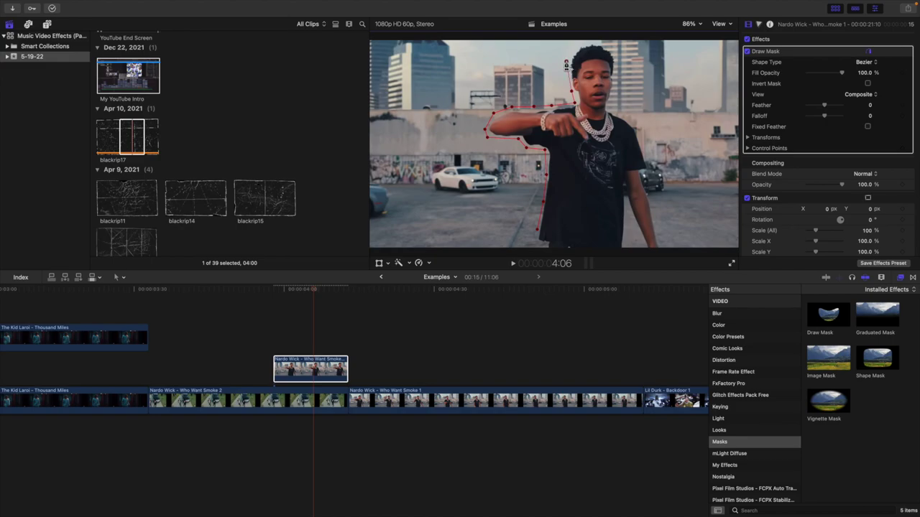
click(581, 43)
click(602, 42)
click(618, 64)
click(616, 92)
click(639, 126)
click(628, 204)
click(535, 251)
click(538, 235)
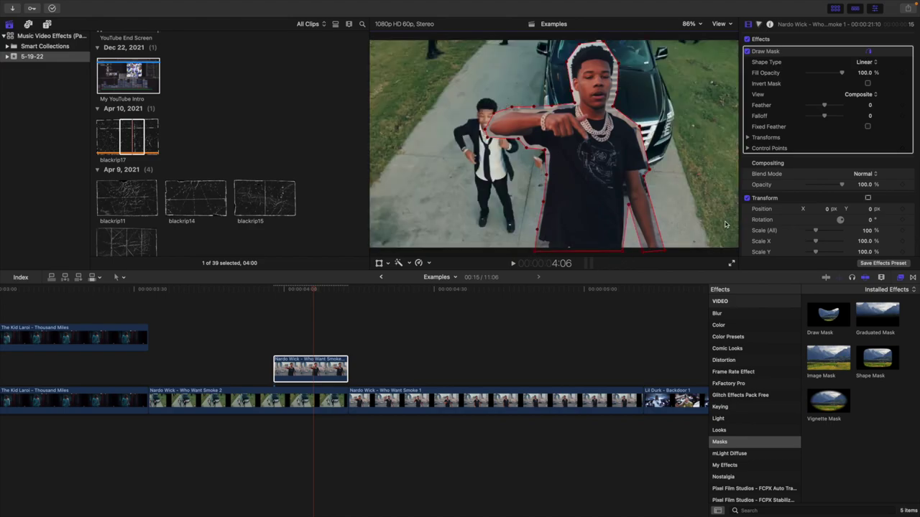
Play from 3:33 through the masked freeze frame to review the cutout over Who Want Smoke 2
click(150, 311)
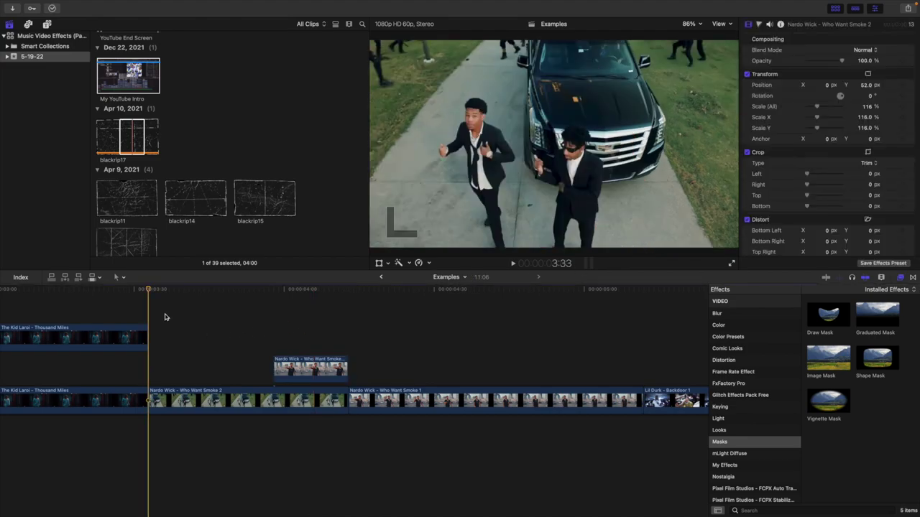
key(space)
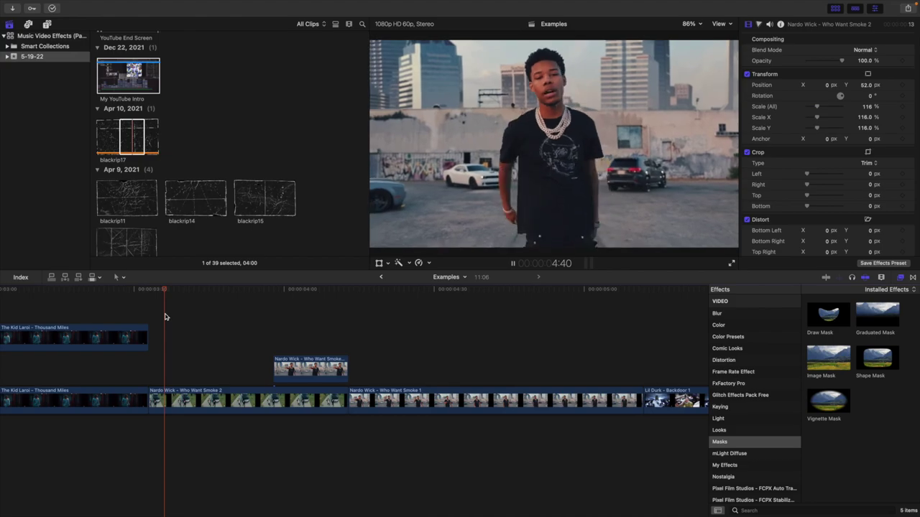
key(space)
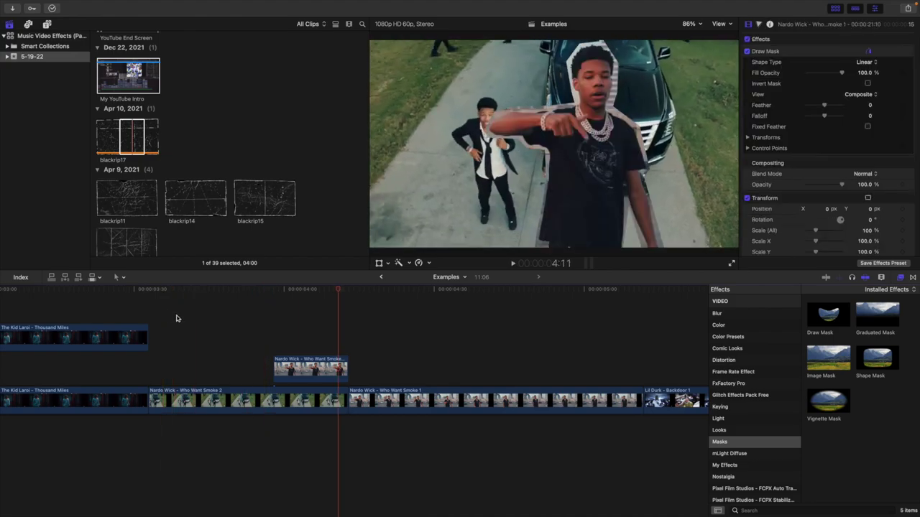
Duplicate the masked freeze frame directly above itself and disable the upper copy
click(316, 345)
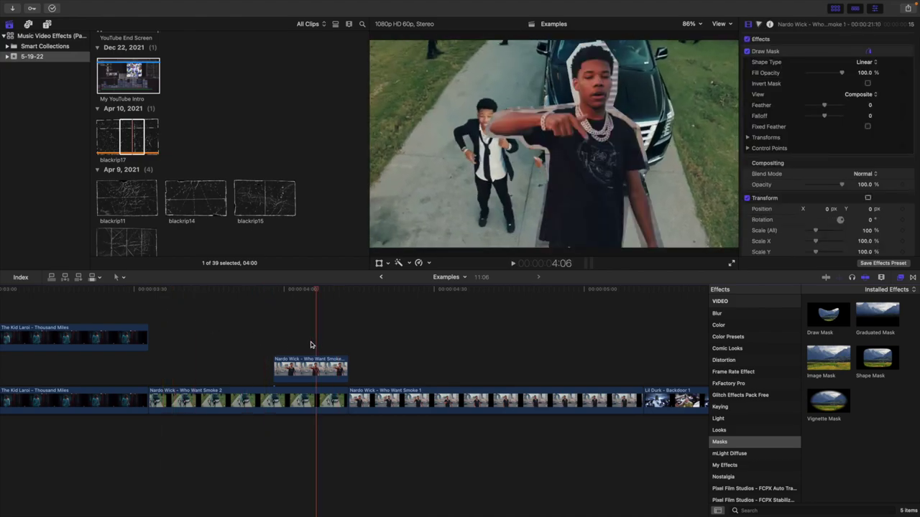
click(312, 362)
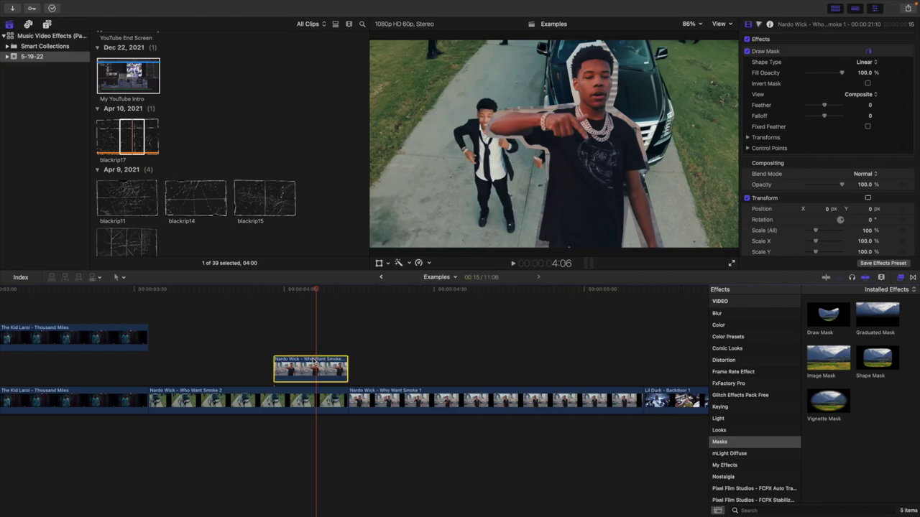
drag(314, 365, 314, 342)
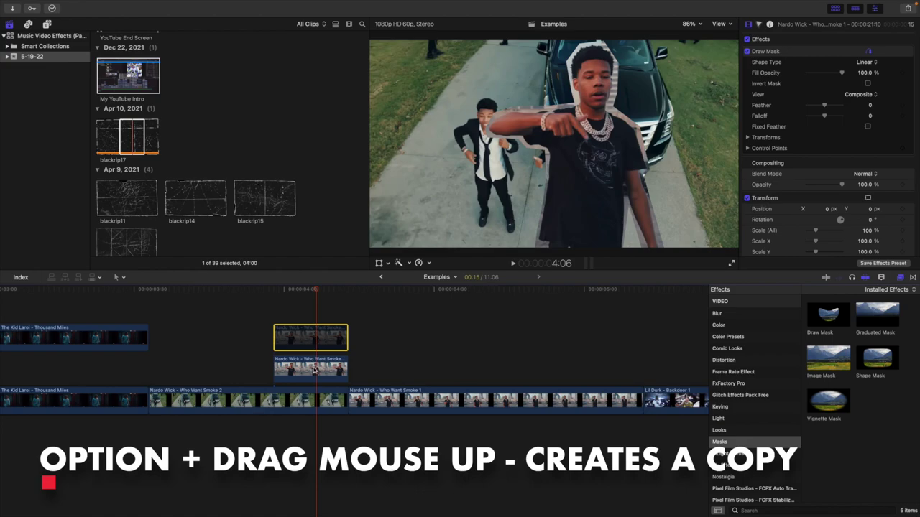
Invert the Draw Mask on the lower freeze frame and close the effects browser
click(314, 370)
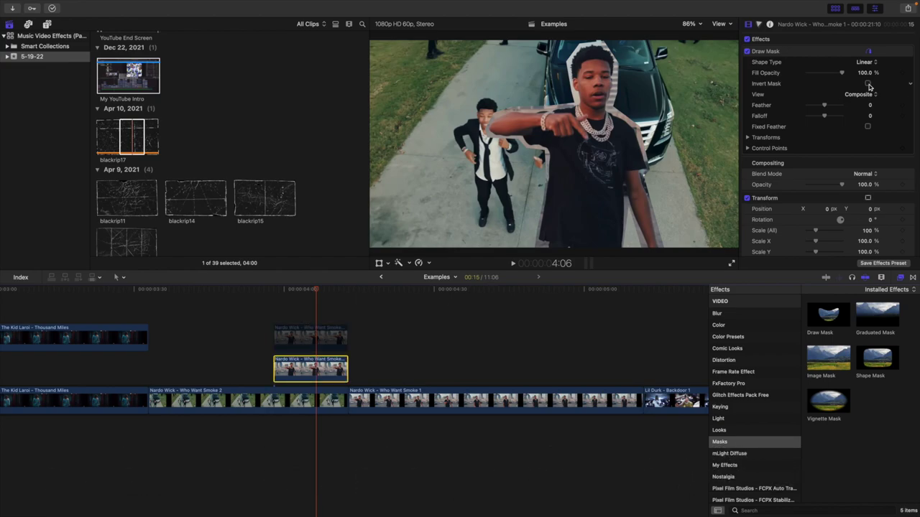
click(867, 84)
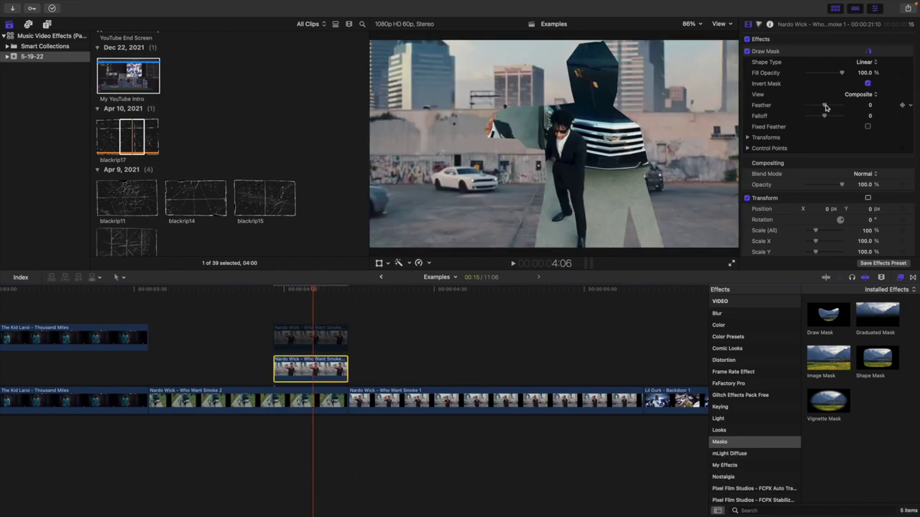
click(902, 278)
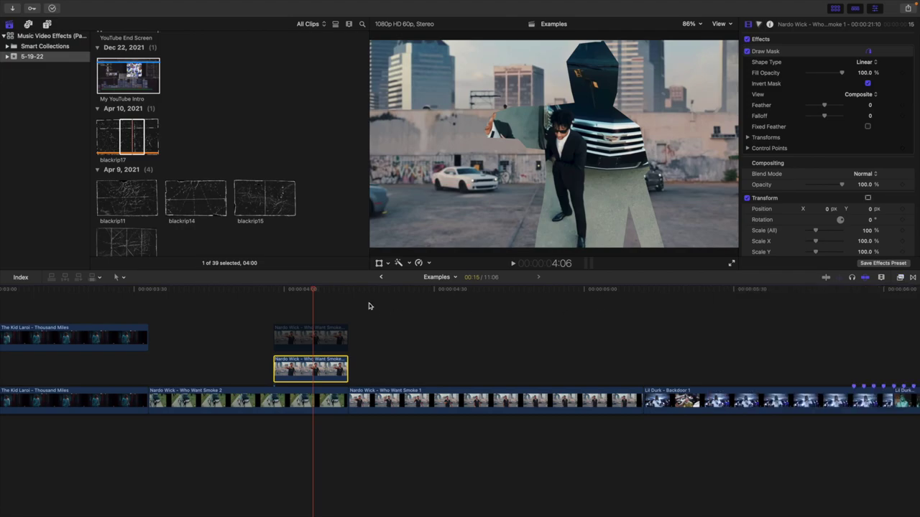
Place the playhead at the start of the freeze frames at 3:58 and re-enable the upper masked copy
click(280, 316)
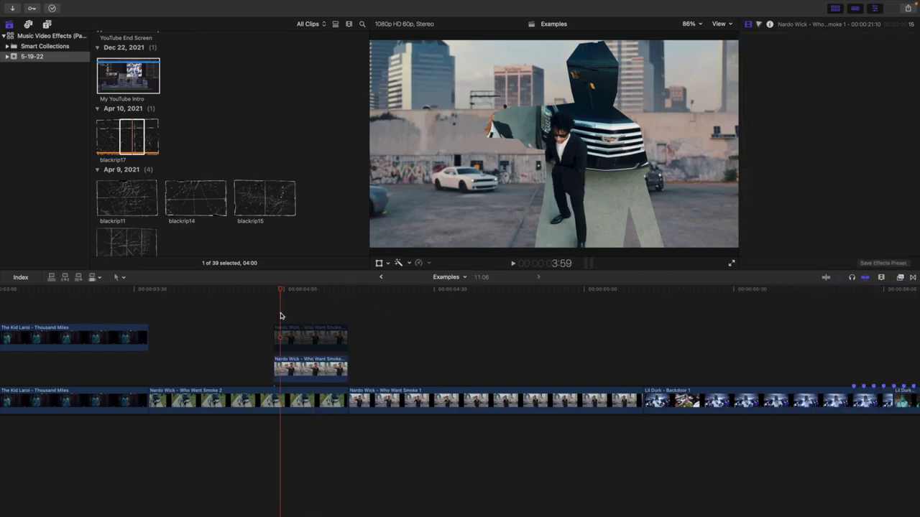
click(276, 335)
key(v)
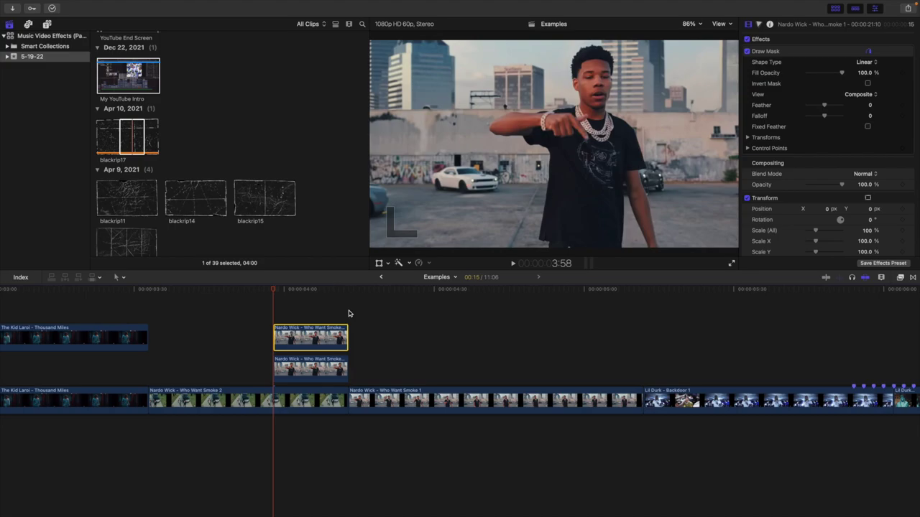
Set the viewer zoom to 50%, show the Transform controls and lower the upper copy out of frame to Y -1108.4 px
click(693, 26)
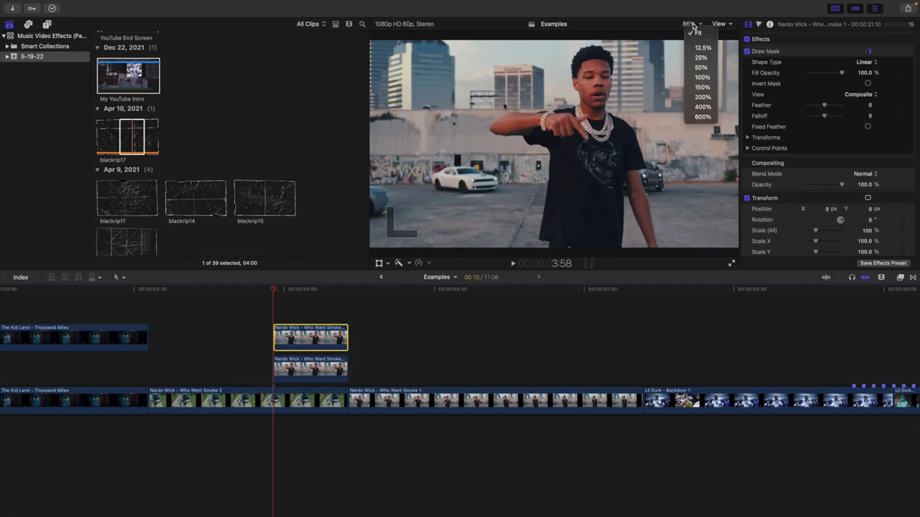
click(694, 68)
click(317, 335)
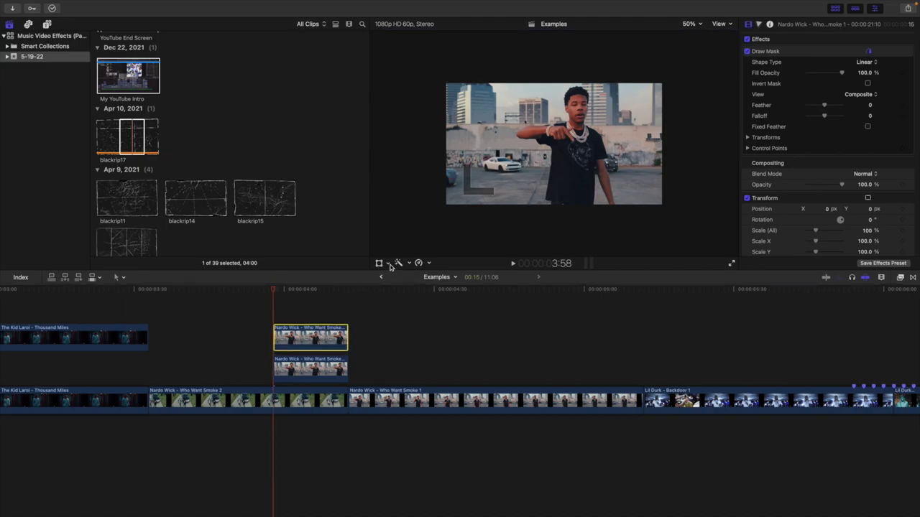
click(380, 264)
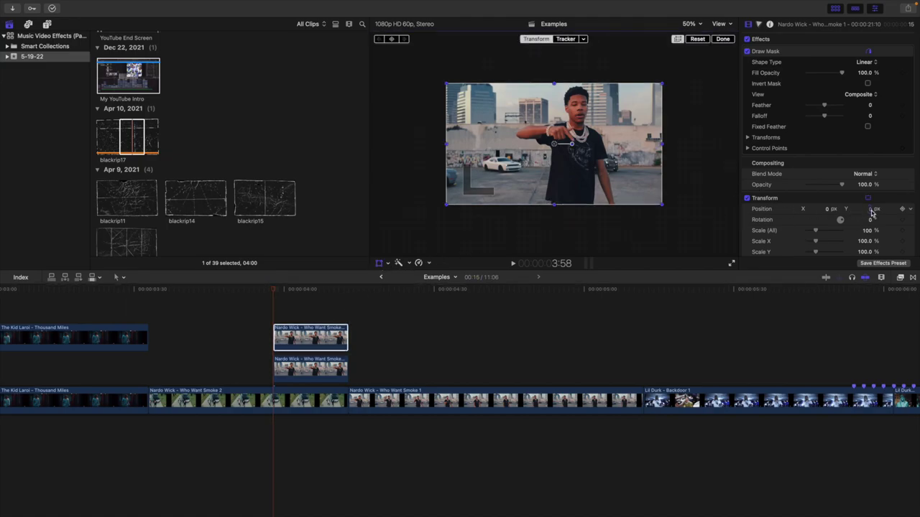
drag(871, 214, 837, 267)
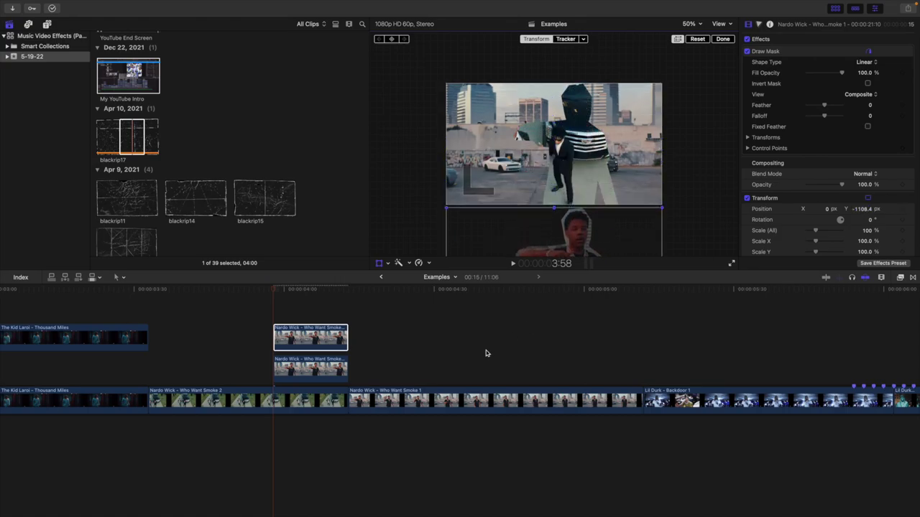
Raise the inverted lower copy out of frame to Y 1201.0 px and add position keyframes to both copies at 3:58
click(333, 372)
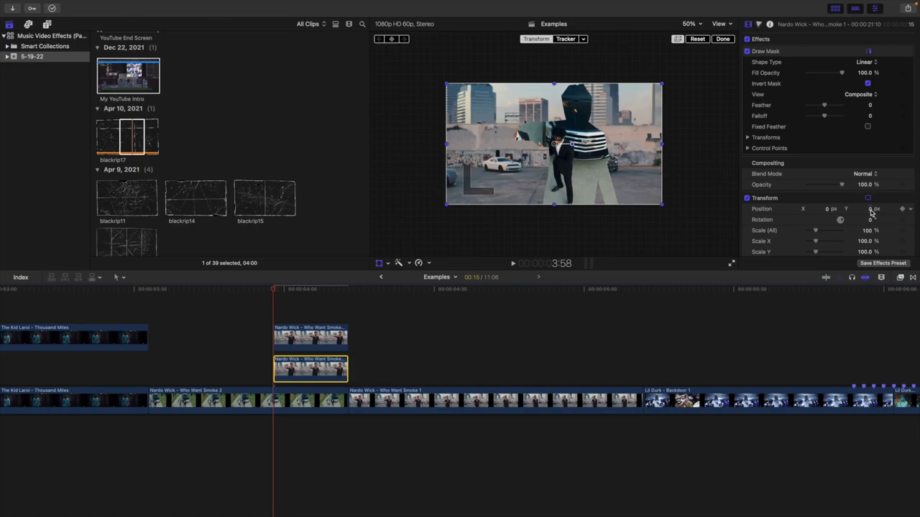
drag(872, 209, 875, 152)
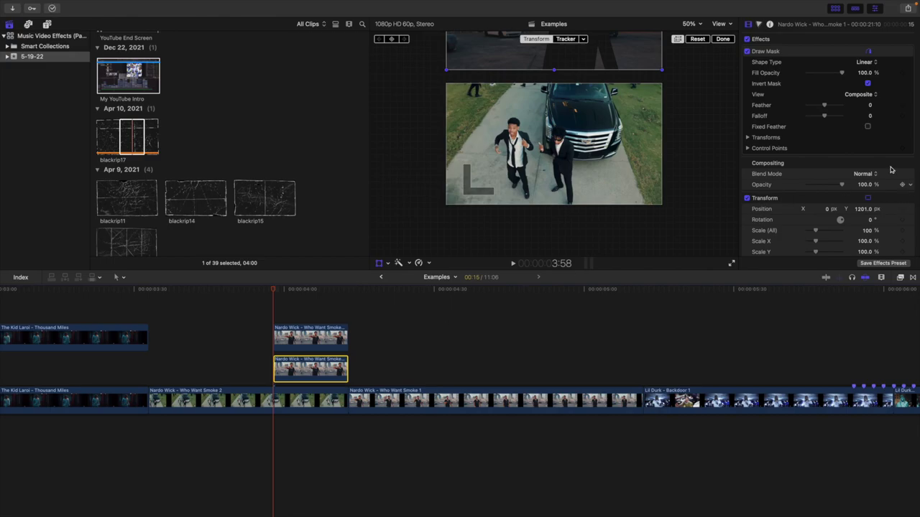
click(903, 209)
click(332, 342)
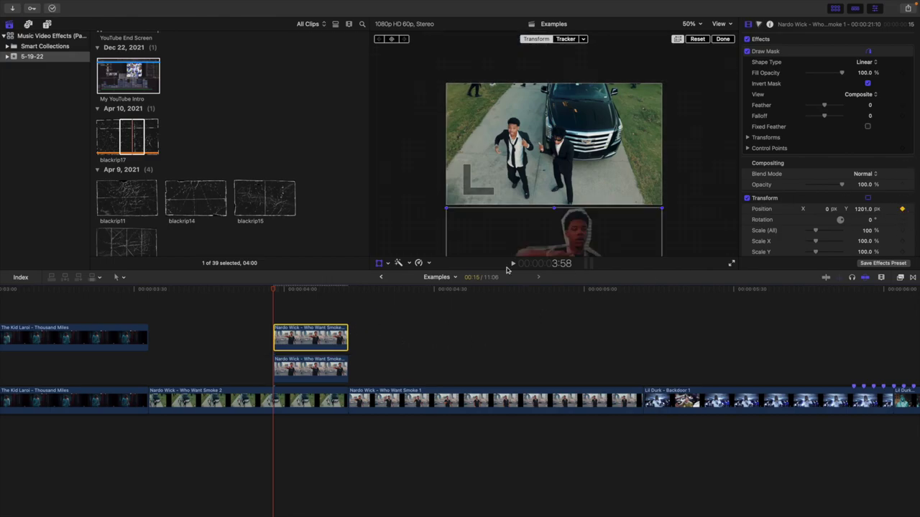
click(902, 209)
At 4:13, the end of the freeze frames, set the upper copy's Y position to 0 px
click(348, 314)
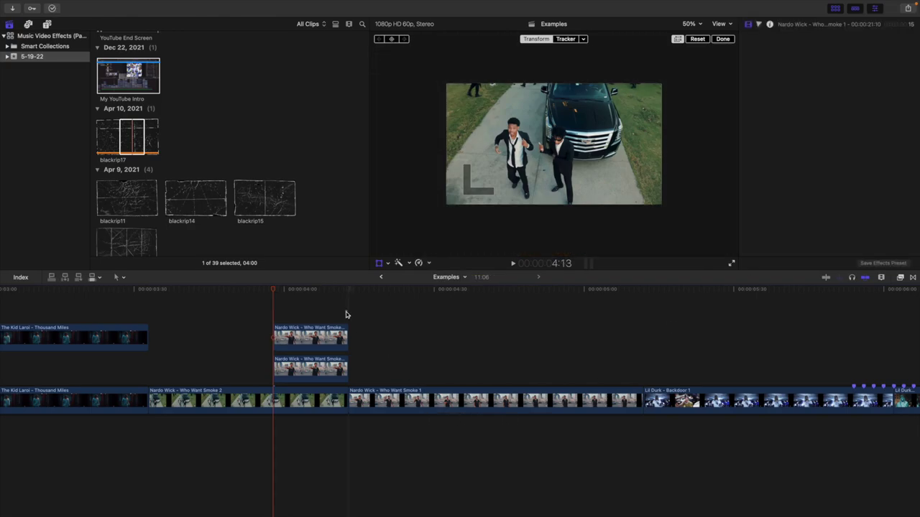
click(334, 343)
scroll(819, 129, up, 3)
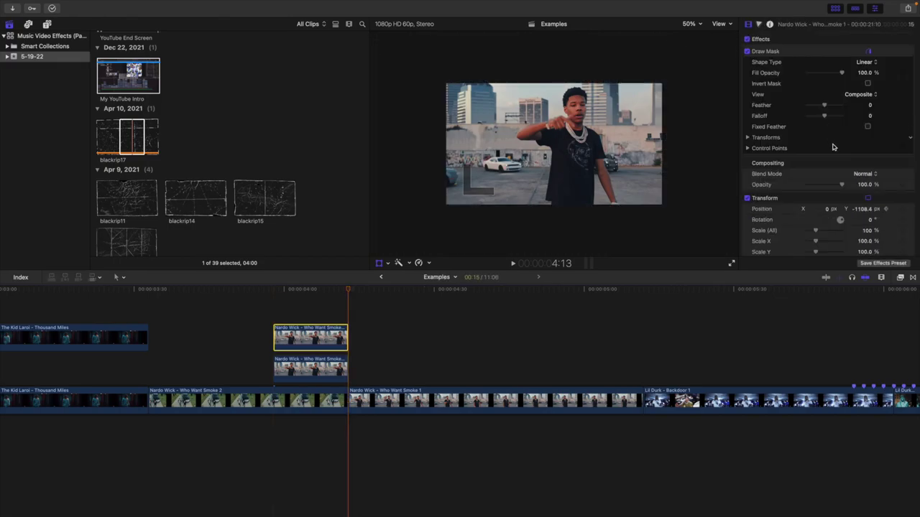
click(864, 209)
text(0)
key(Return)
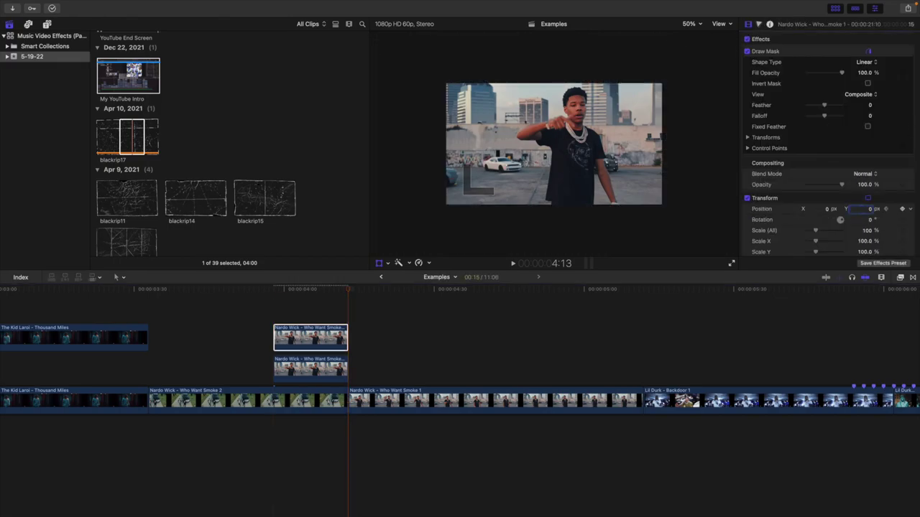
Return the lower inverted copy to Y position 0 px at 4:13
click(334, 368)
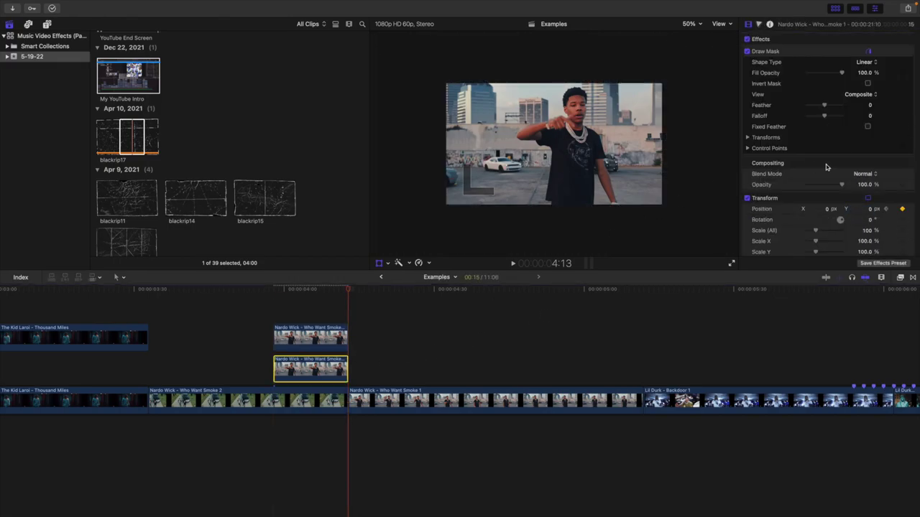
click(863, 210)
text(0)
key(Return)
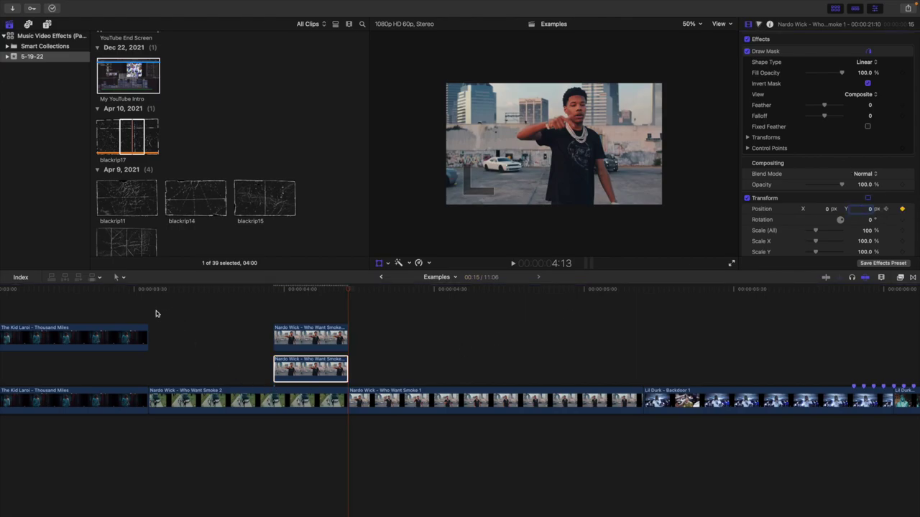
Place the playhead near the start of Who Want Smoke 2 and set the viewer zoom to Fit
click(156, 310)
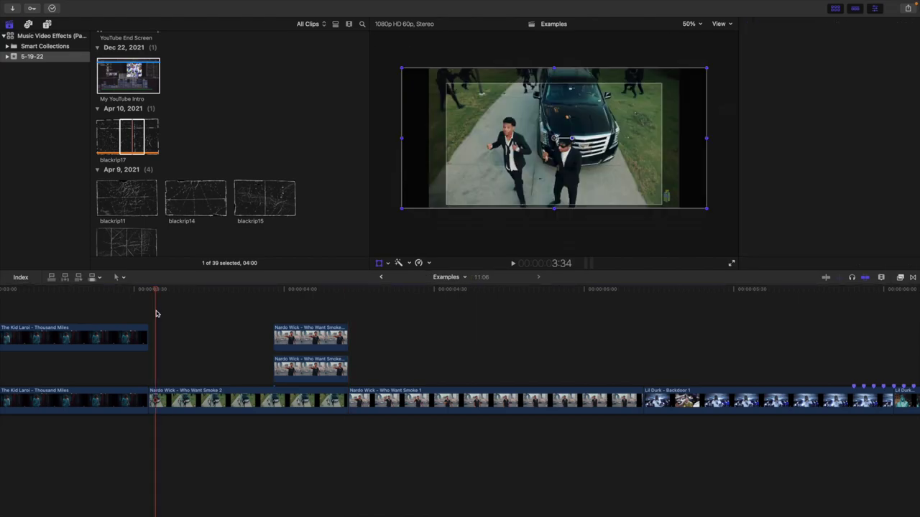
click(690, 23)
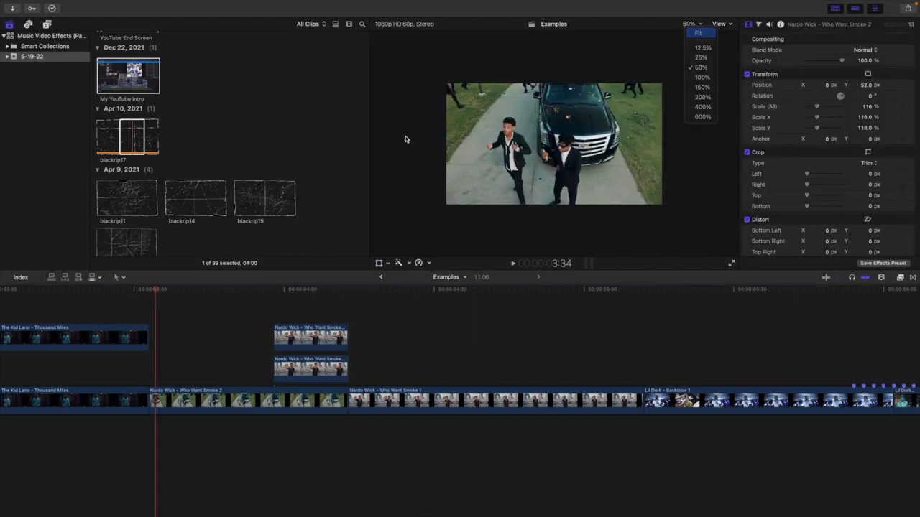
key(Return)
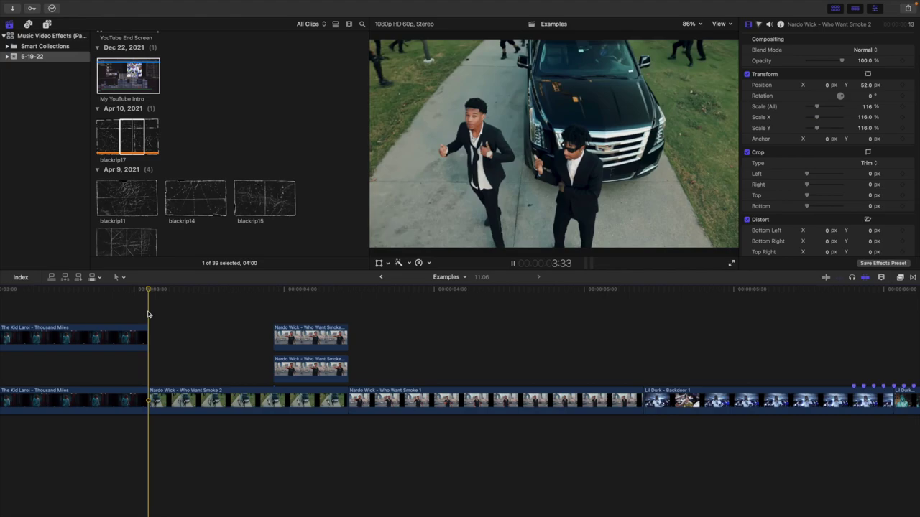
Play back and step frame by frame through the sliding cutout transition, starting from the beginning of Who Want Smoke 2
key(space)
click(147, 314)
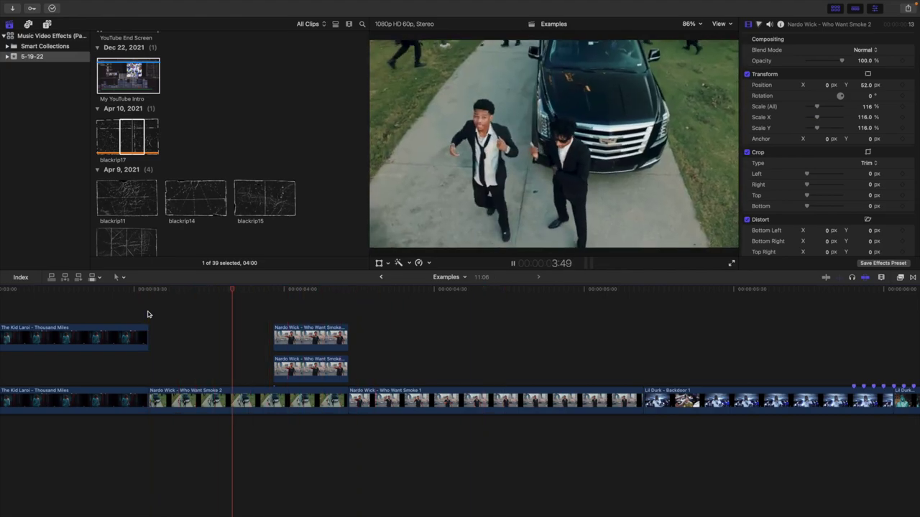
key(space)
key(Right)
key(Right)
key(Right)
key(Right)
key(Right)
key(Right)
key(Right)
key(Right)
key(Right)
key(Right)
key(Right)
key(Right)
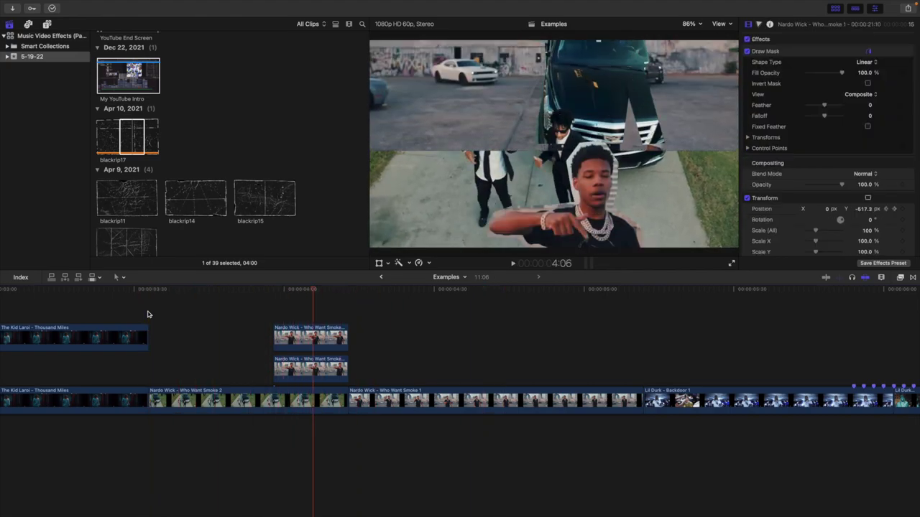
click(148, 314)
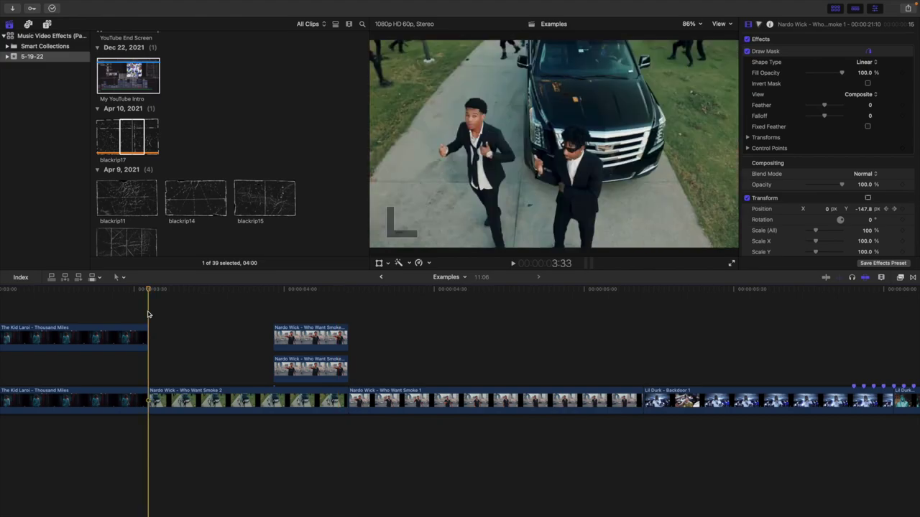
key(space)
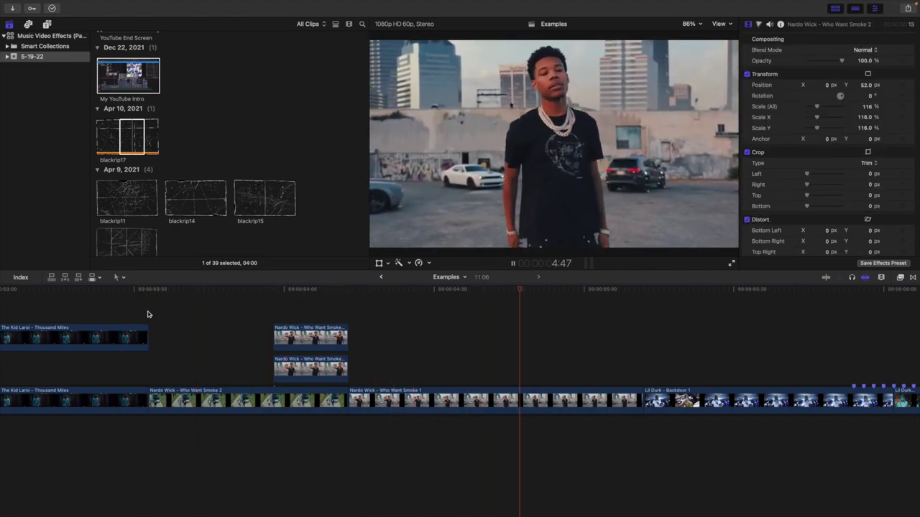
key(space)
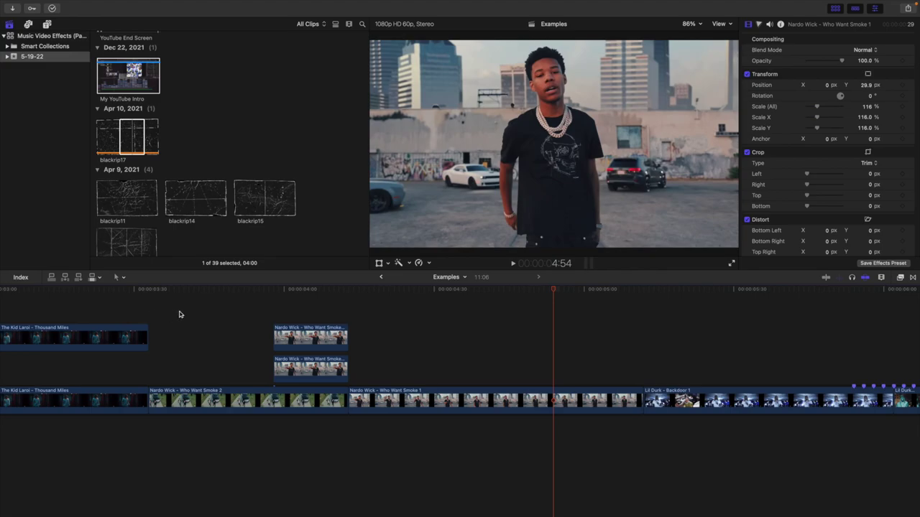
Select the two adjacent Lil Durk - Backdoor 1 clips around the cut at 6:02 and set their overall scale to 120%
click(279, 318)
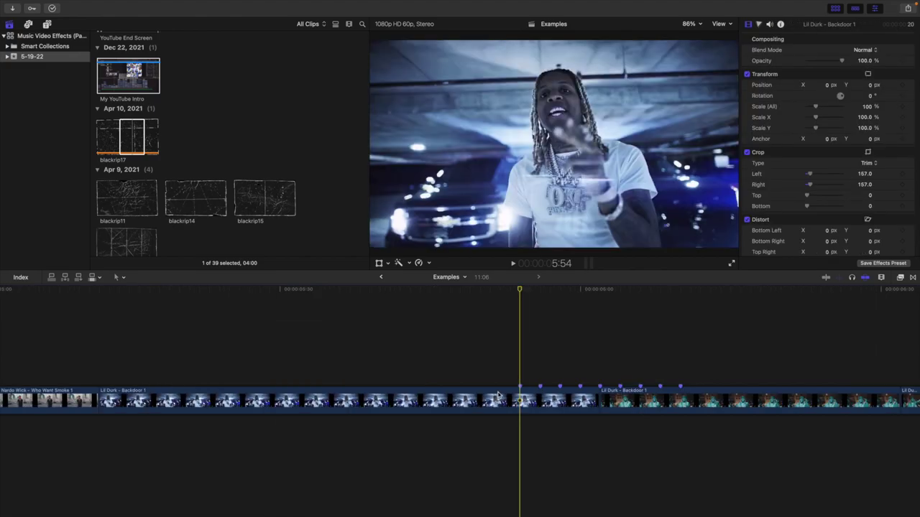
click(532, 401)
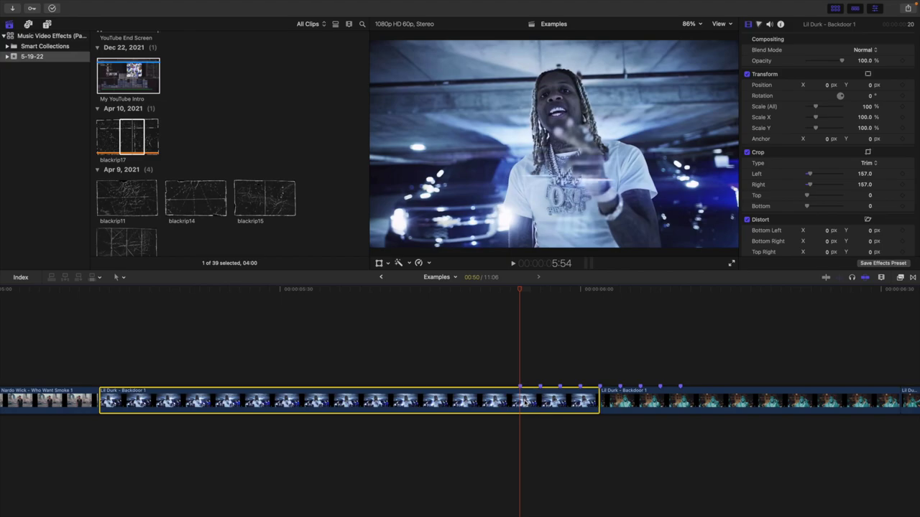
super+click(636, 402)
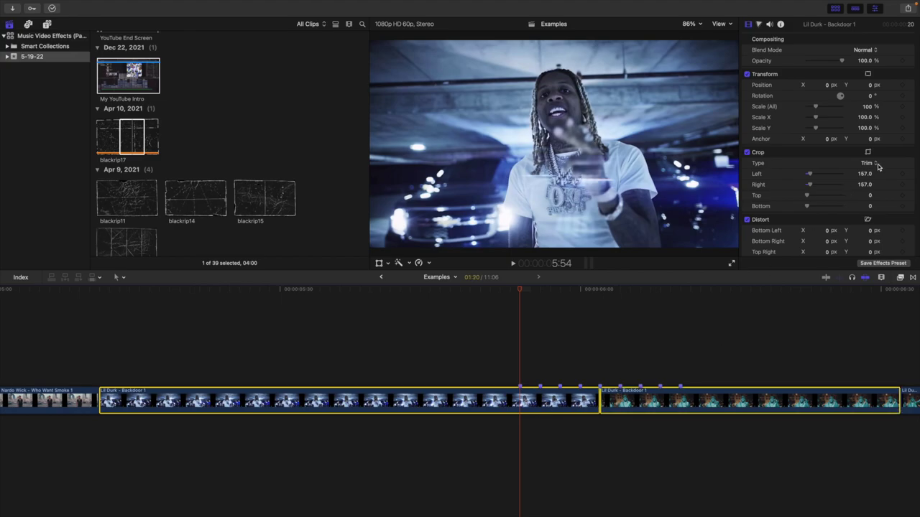
click(867, 106)
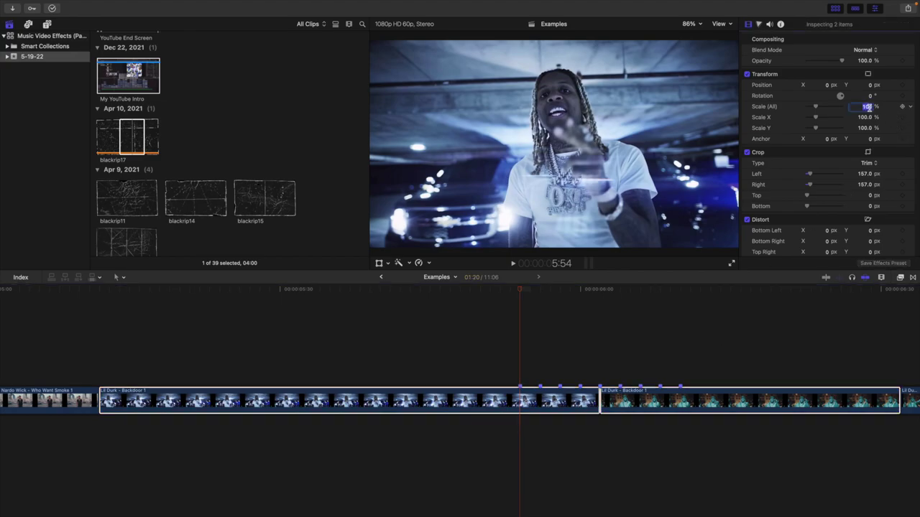
text(120)
key(Return)
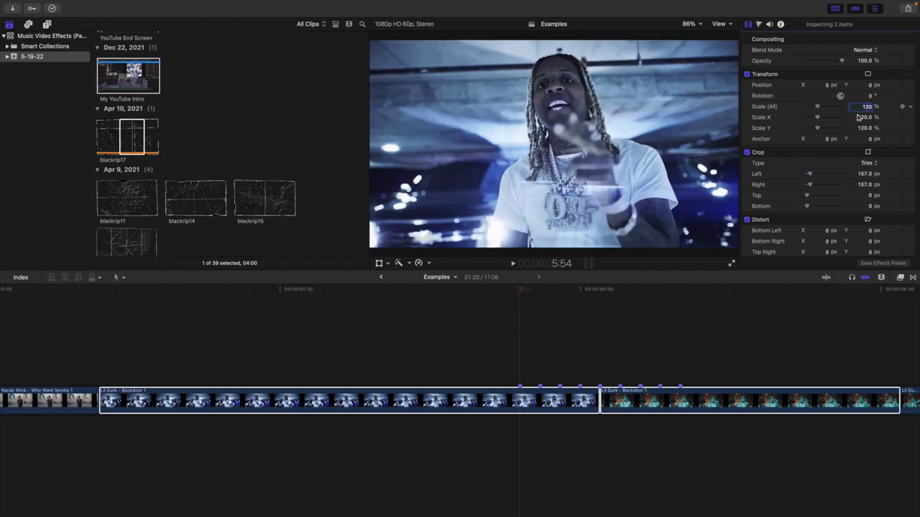
Examine the two-frame marker spacing between 5:54 and the cut between the Backdoor clips at 6:02
click(517, 311)
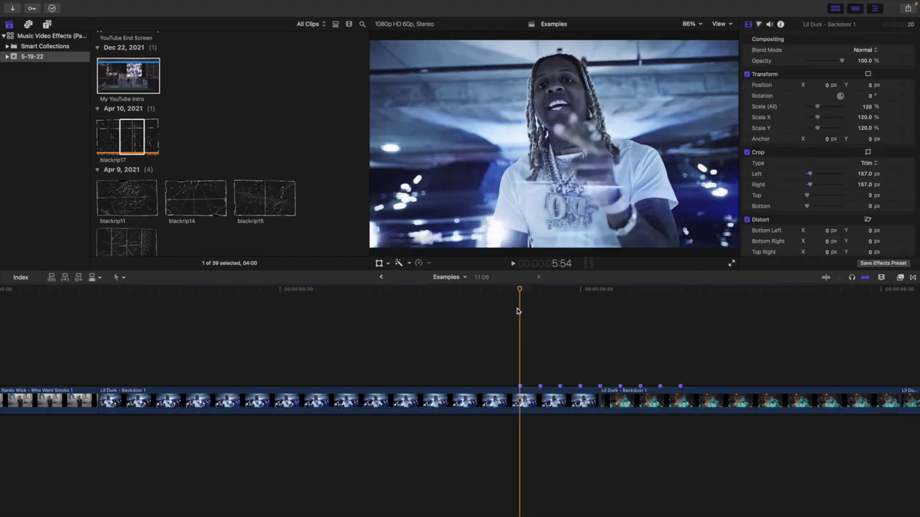
click(599, 368)
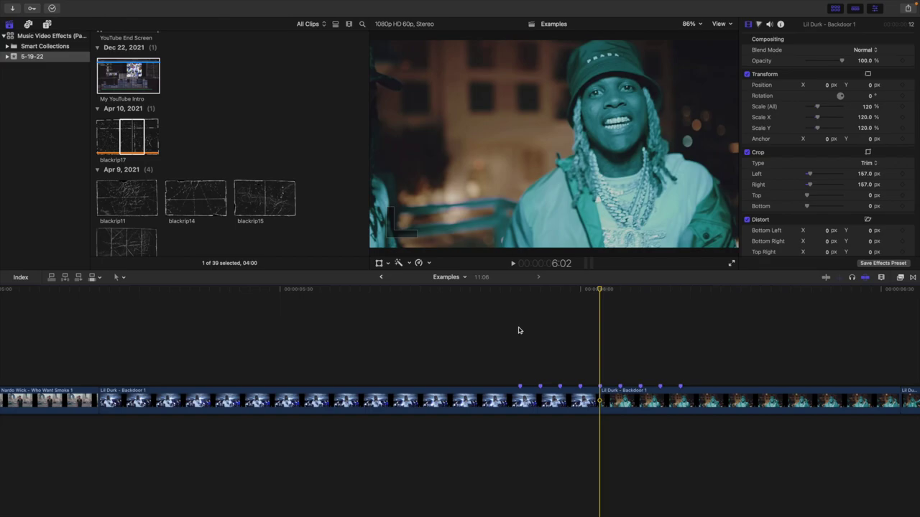
key(Left)
key(Left)
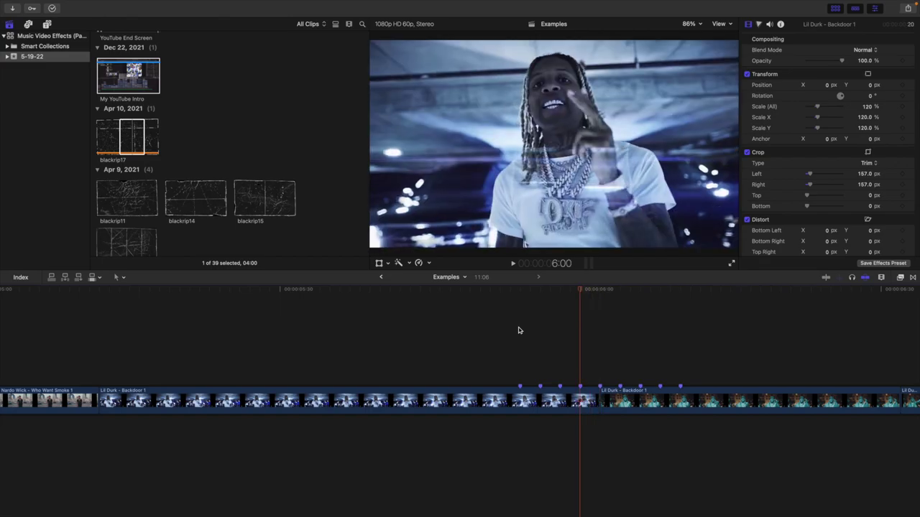
Show the Transform controls for the first Backdoor clip and add Transform keyframes at the first marker, 5:54
click(520, 359)
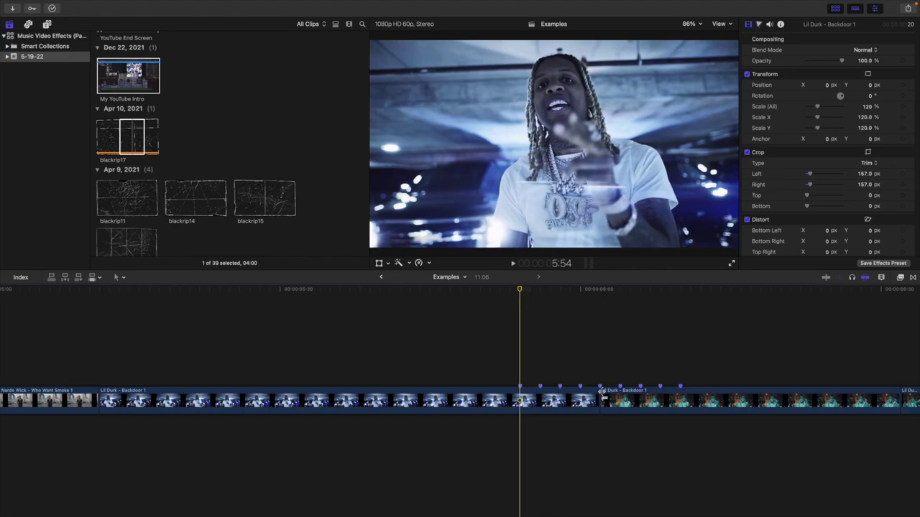
key(super+equal)
scroll(602, 395, right, 3)
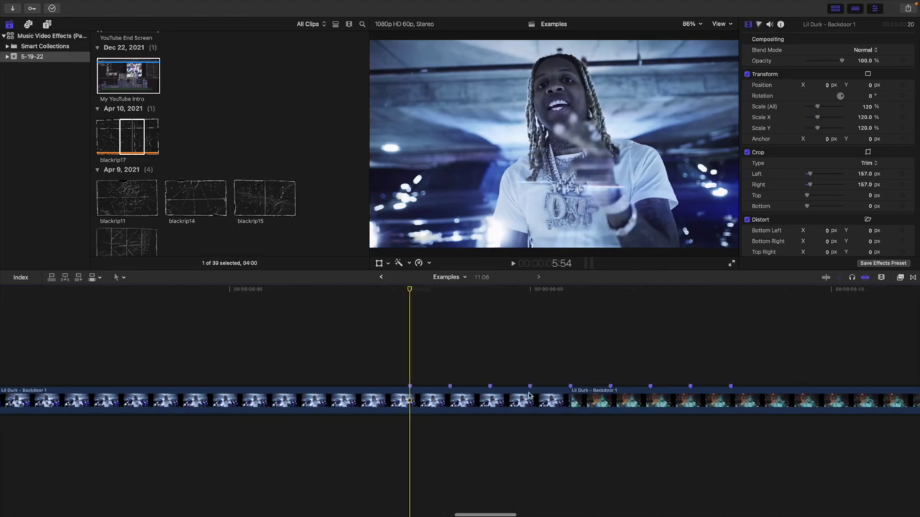
click(417, 400)
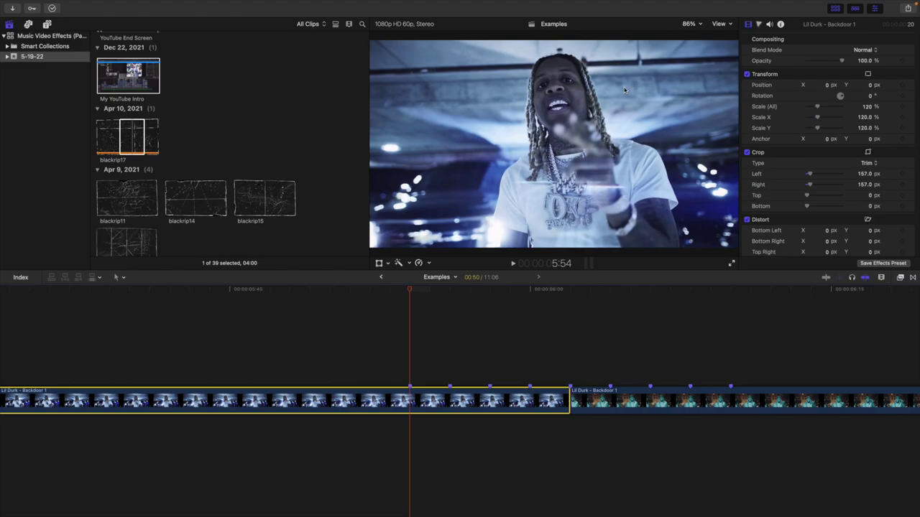
click(378, 264)
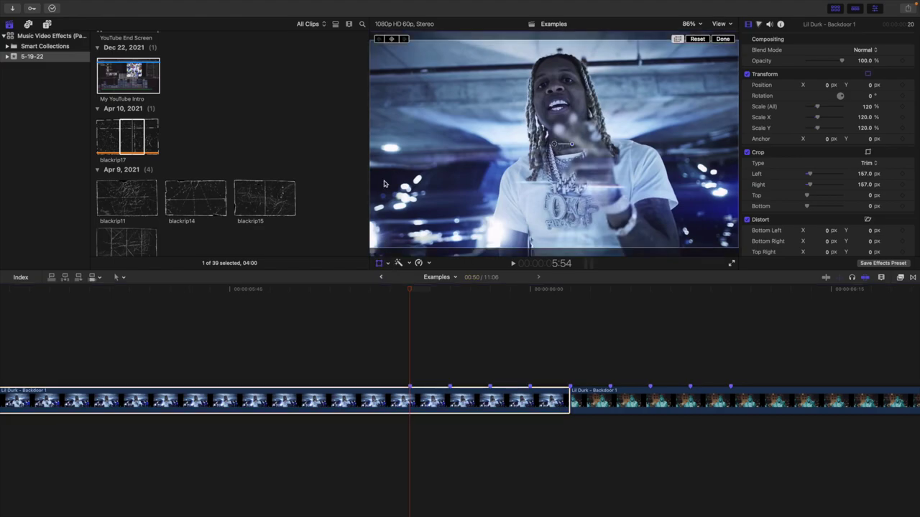
click(393, 41)
Advance two frames to 5:56 and shift the first Backdoor clip right to about X 178 px, Y -8 px
click(413, 400)
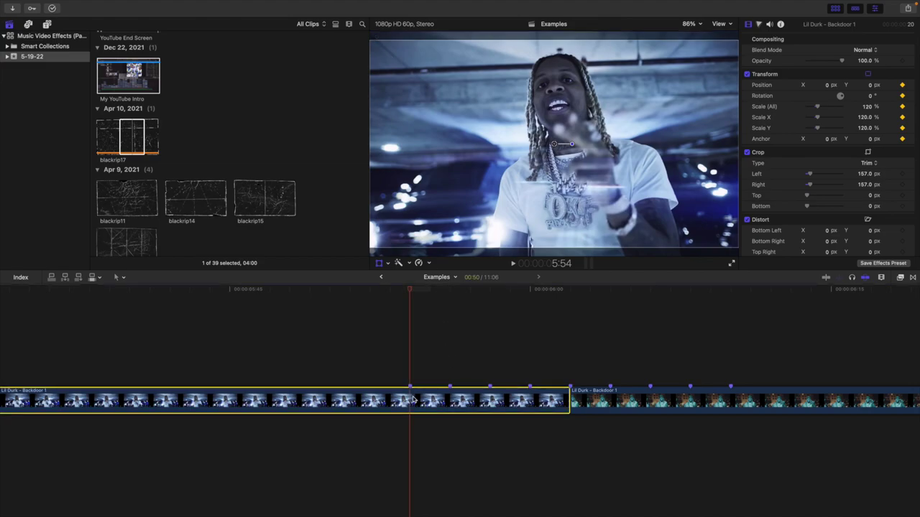
key(Right)
key(Right)
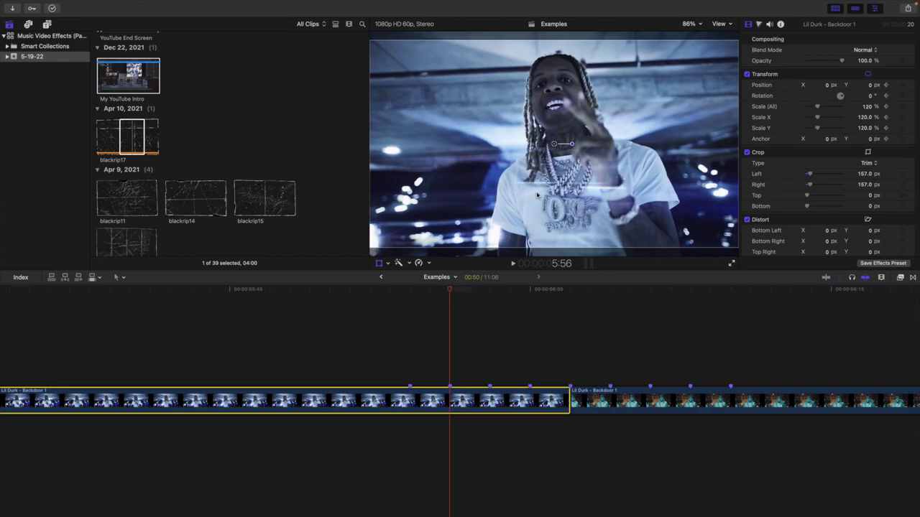
drag(527, 173, 577, 174)
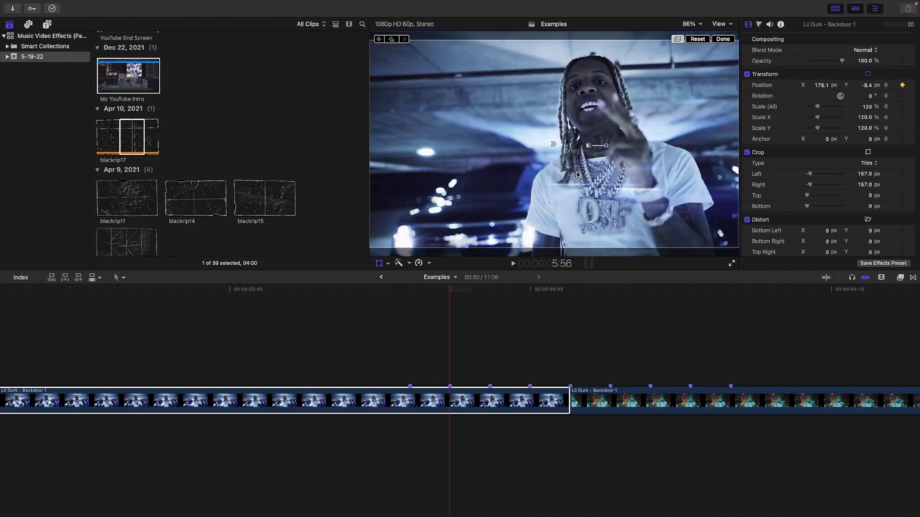
Advance two frames to 5:58 and shift the first Backdoor clip left to about X -119 px, Y -65 px
click(458, 402)
key(Right)
key(Right)
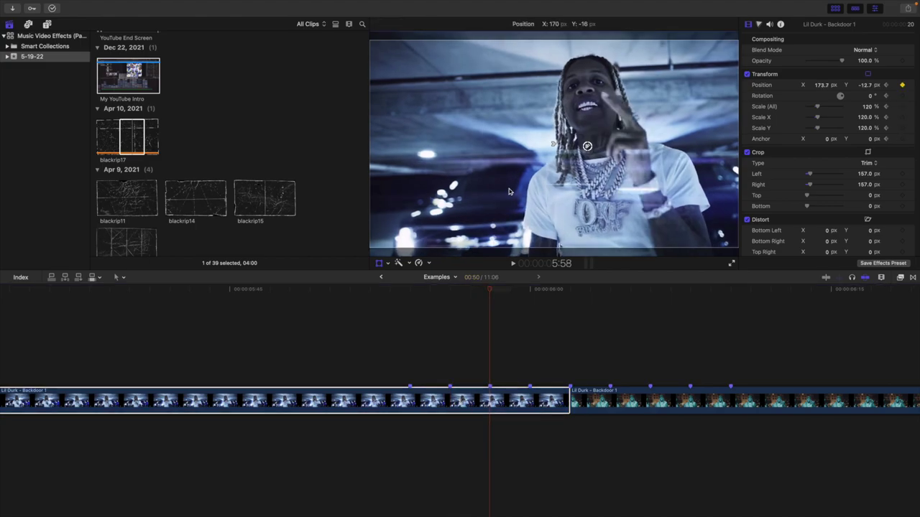
drag(509, 188, 453, 201)
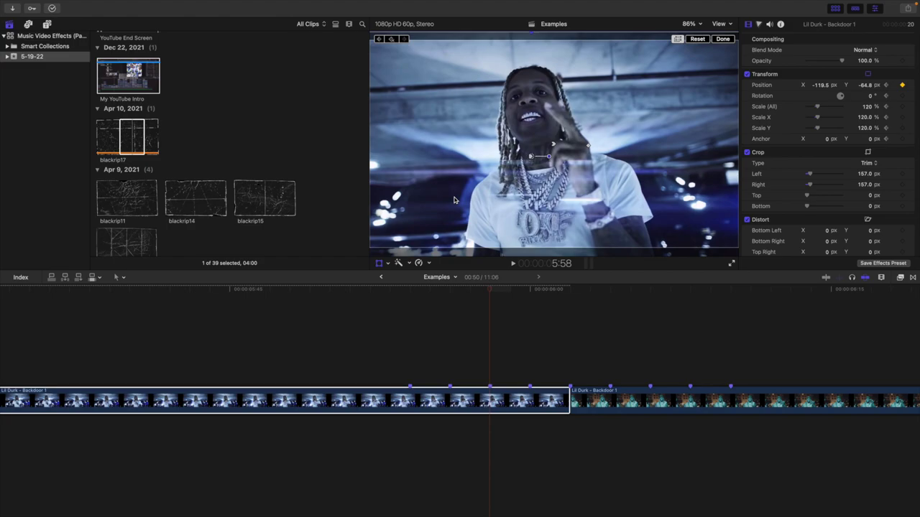
Advance two frames to 6:00 and shift the first Backdoor clip right to about X 134 px, Y -75 px
click(503, 396)
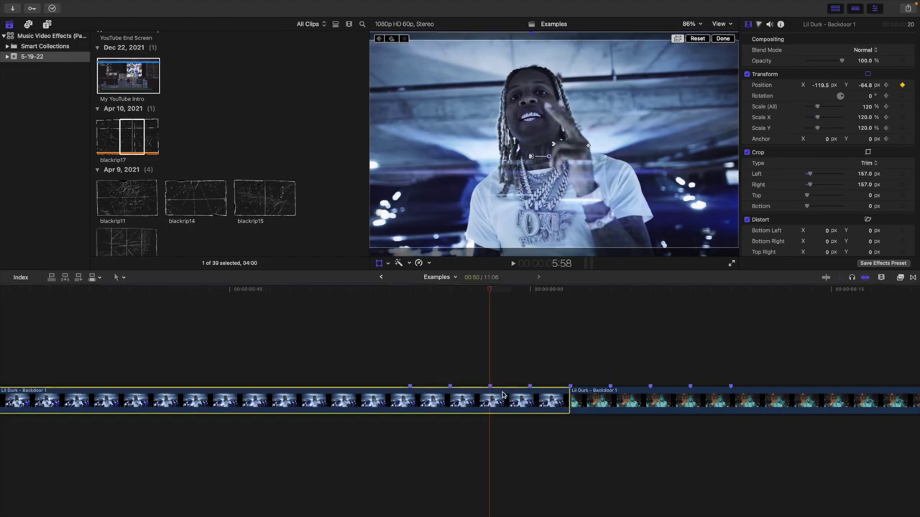
key(Right)
key(Right)
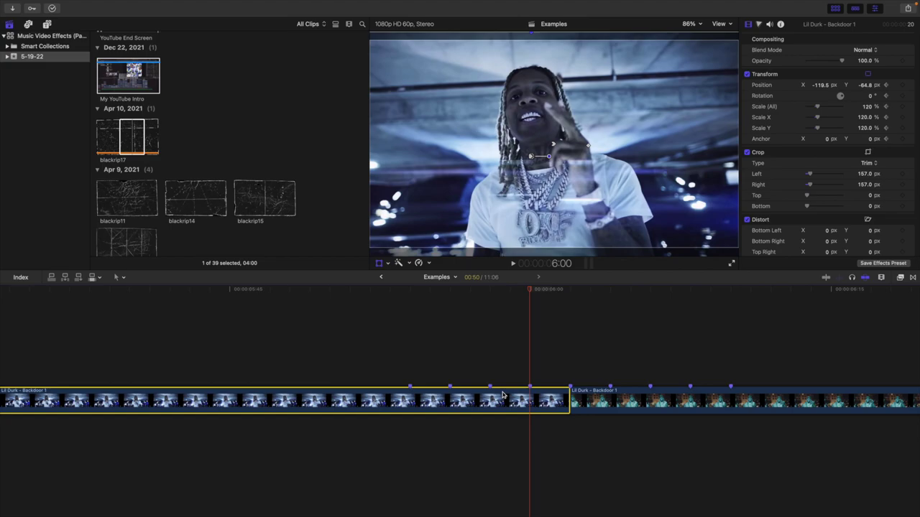
drag(543, 175, 591, 177)
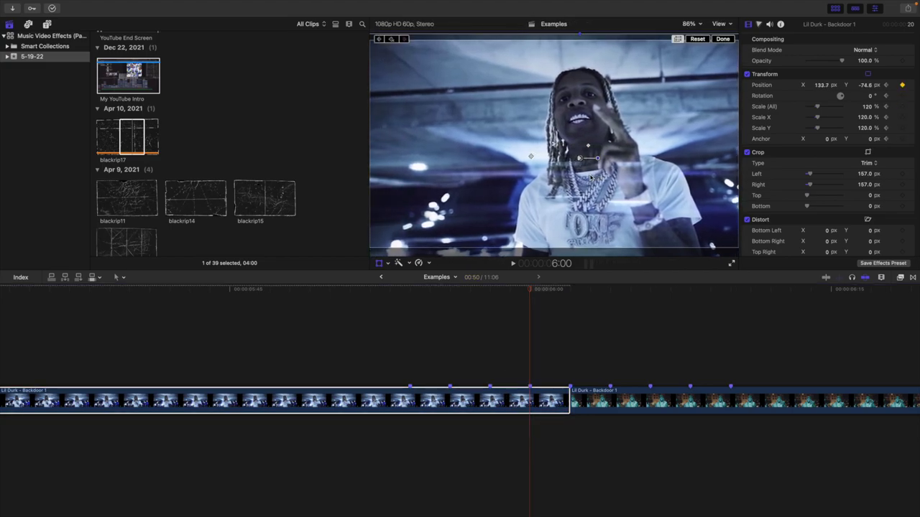
Advance two frames to 6:06 and shift the second Backdoor clip left to about X -102 px, Y -67 px
scroll(565, 329, right, 4)
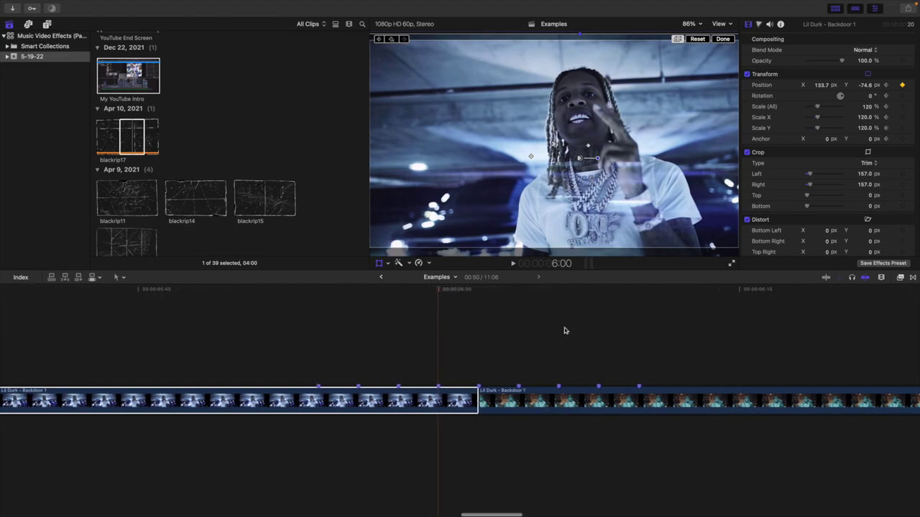
click(460, 355)
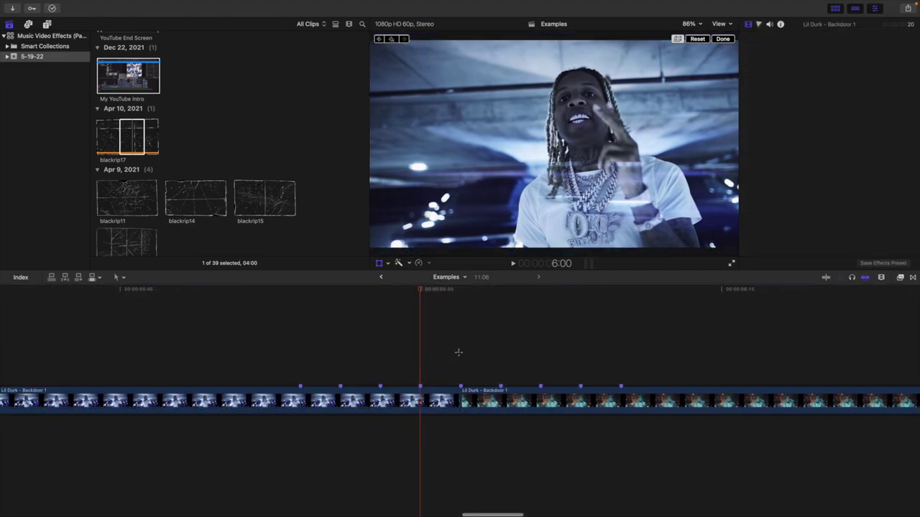
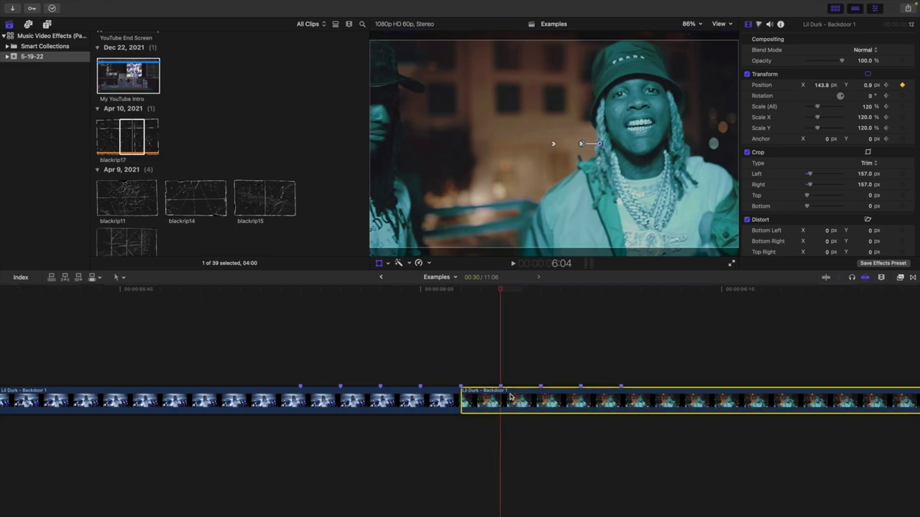
key(Right)
key(Right)
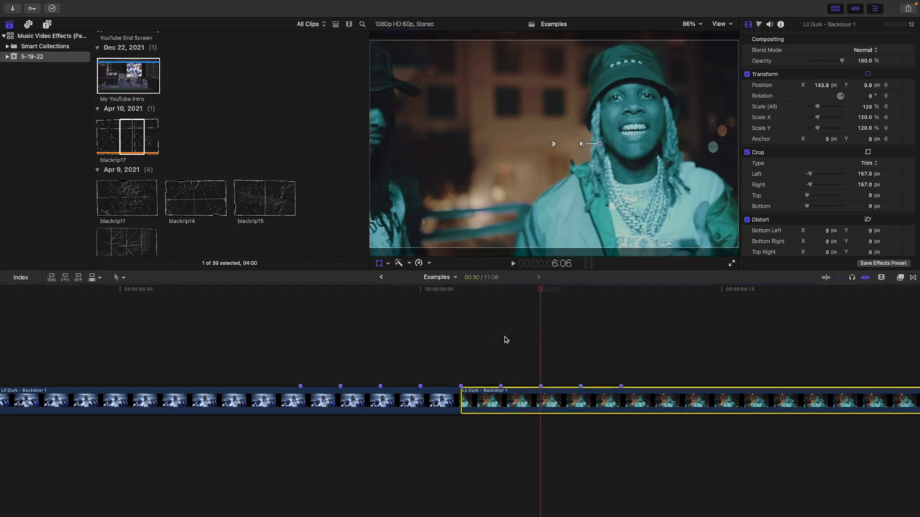
drag(542, 202, 494, 217)
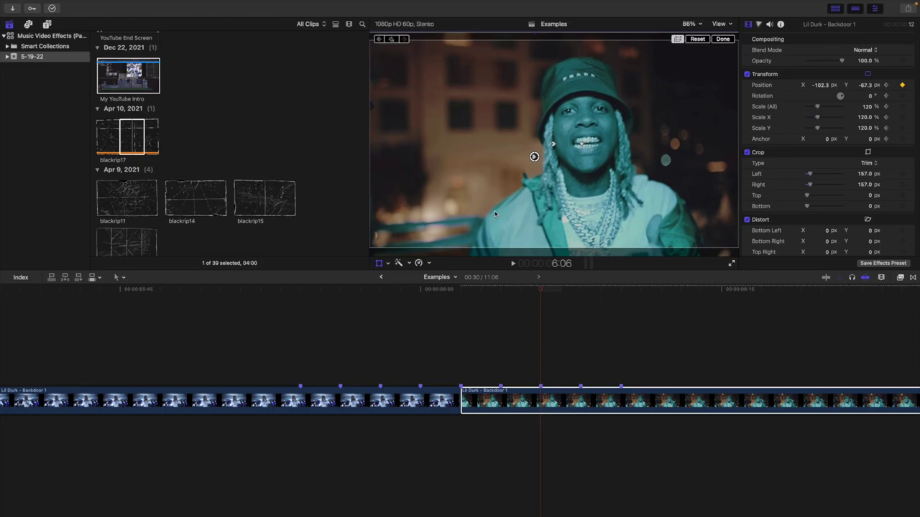
Advance two frames to 6:08 and shift the second Backdoor clip right to about X 175 px, Y -82 px
click(545, 406)
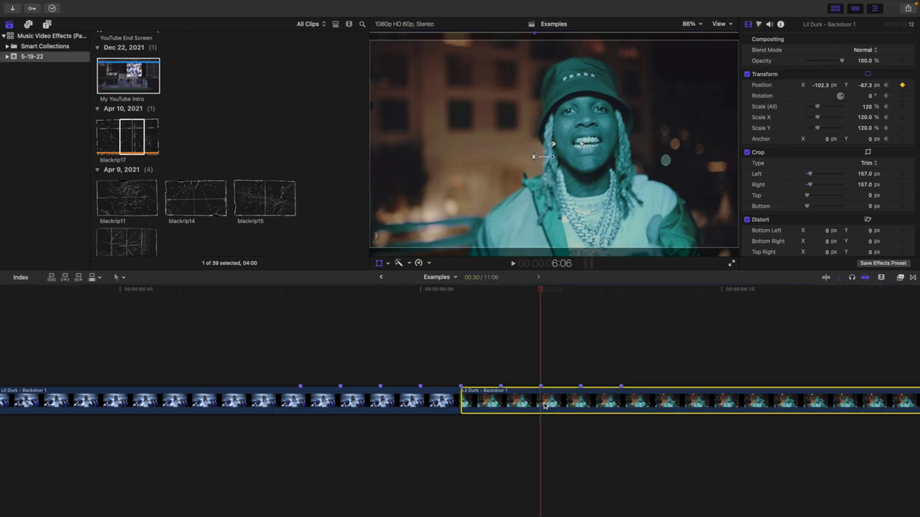
key(Right)
key(Right)
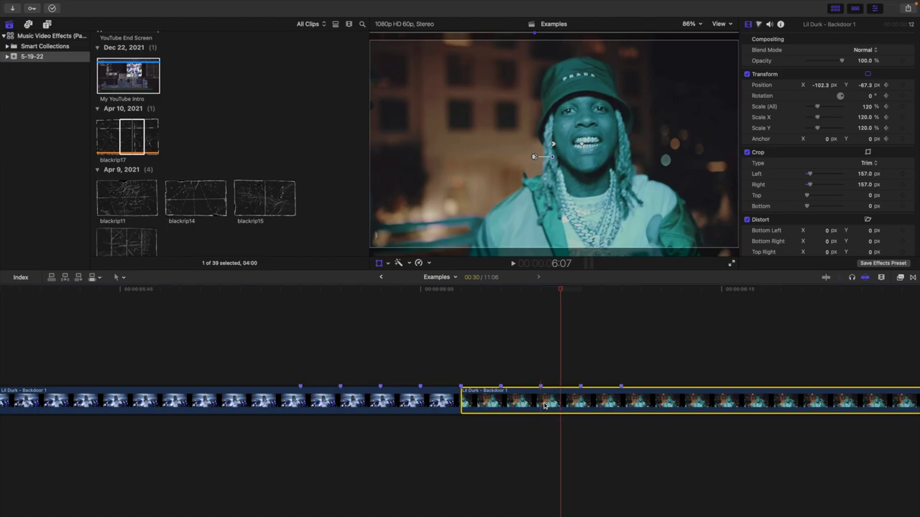
drag(540, 192, 594, 195)
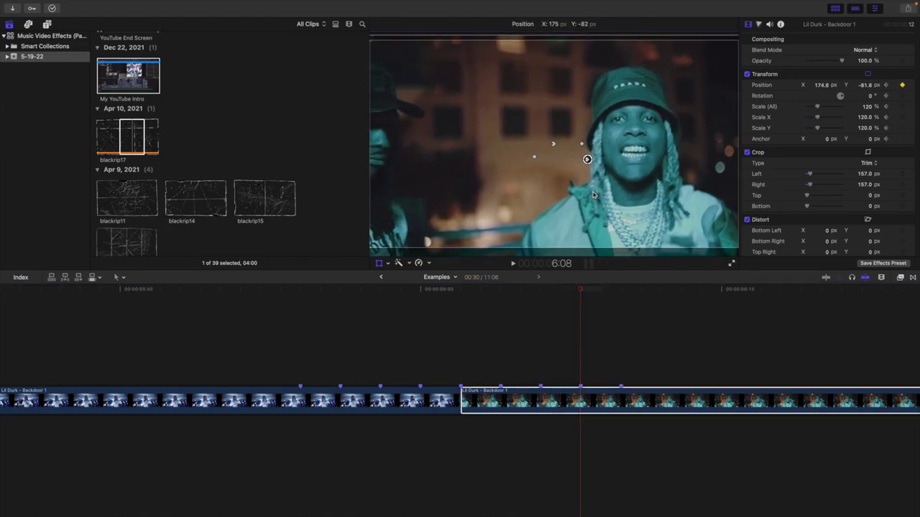
Advance two frames to 6:10, shift the second Backdoor clip left to about X -49 px, Y -123 px, and close the Transform controls
click(583, 407)
key(Right)
key(Right)
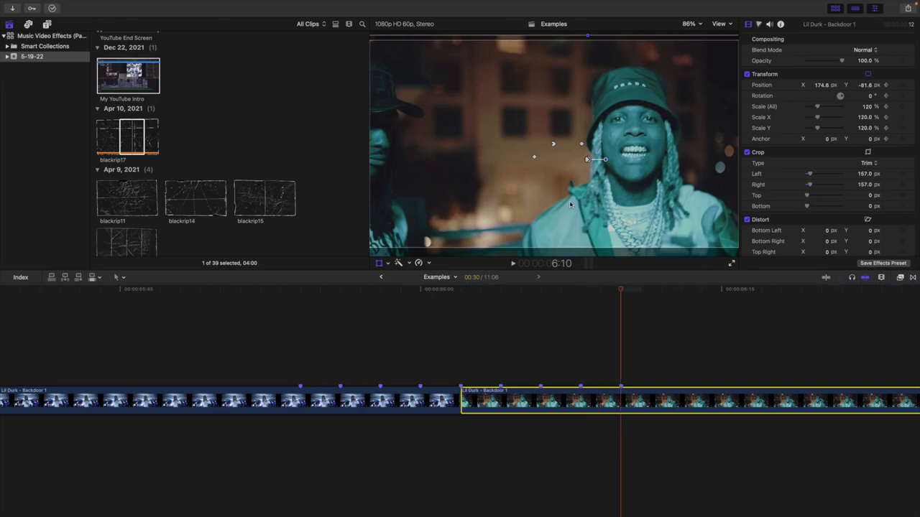
drag(570, 205, 527, 212)
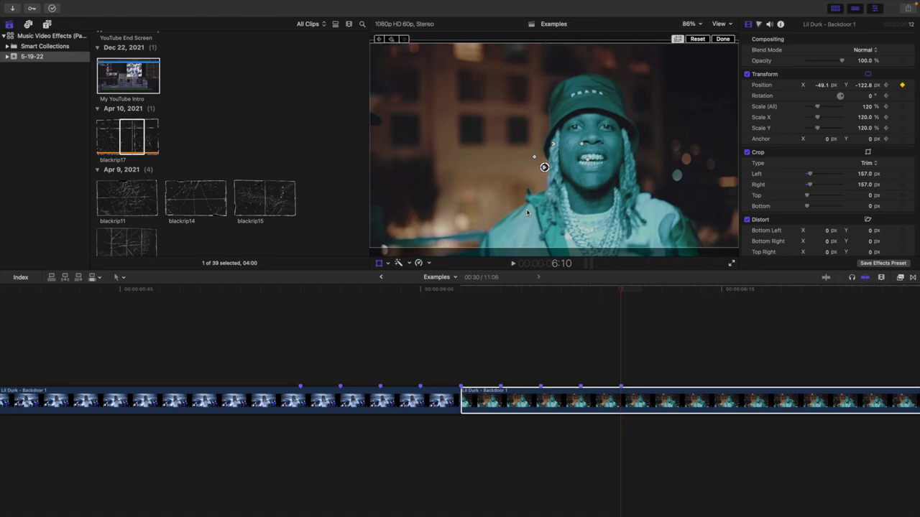
click(722, 39)
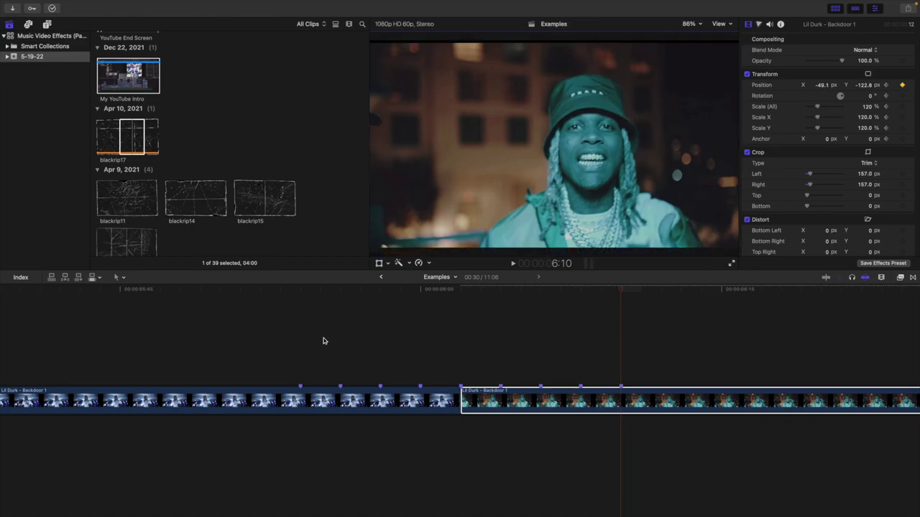
Play back the shake transition from the first marker, and again from the start of the first Backdoor clip with the whole timeline in view
click(300, 350)
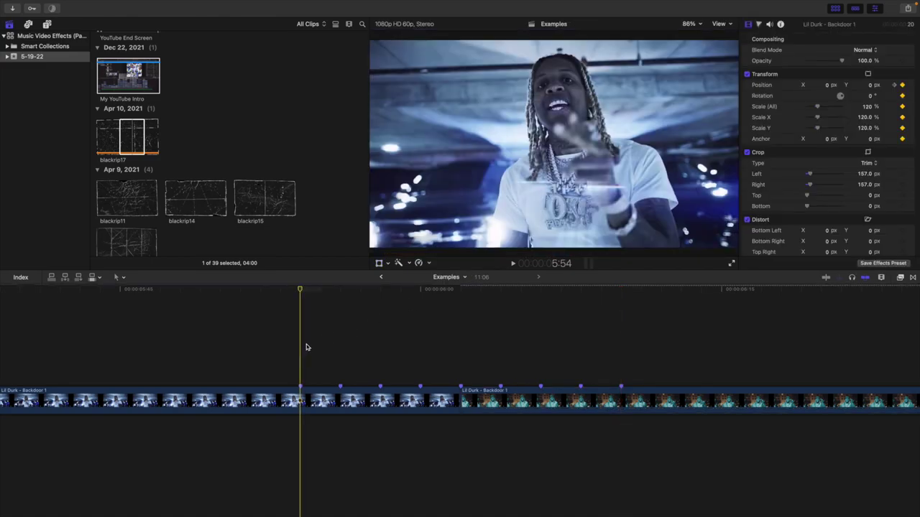
key(space)
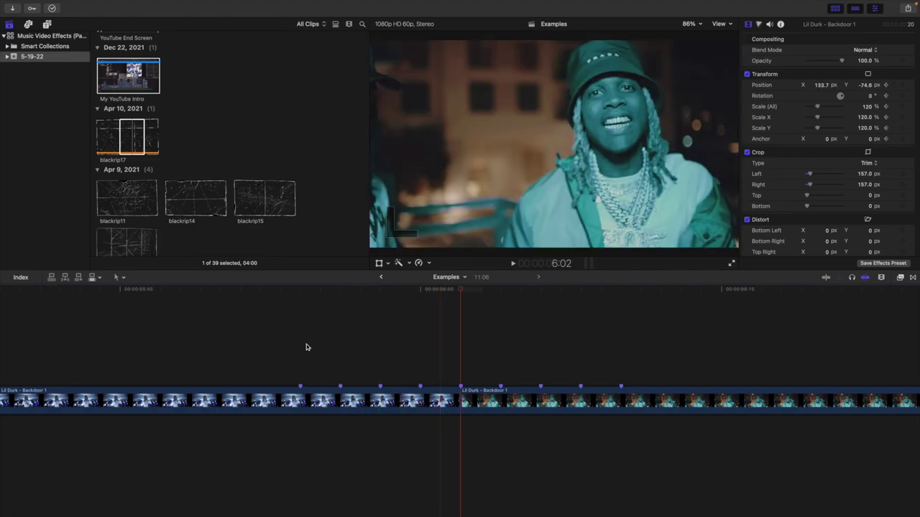
key(shift+z)
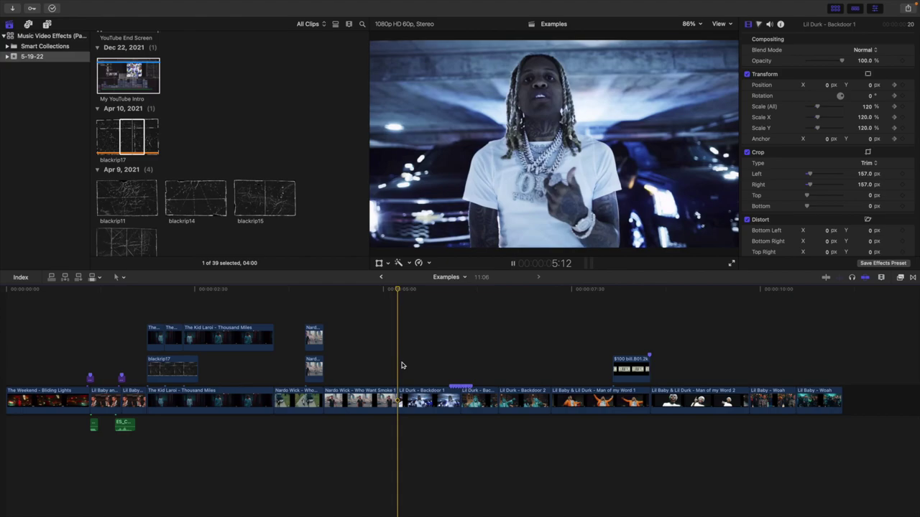
key(space)
key(space)
key(space)
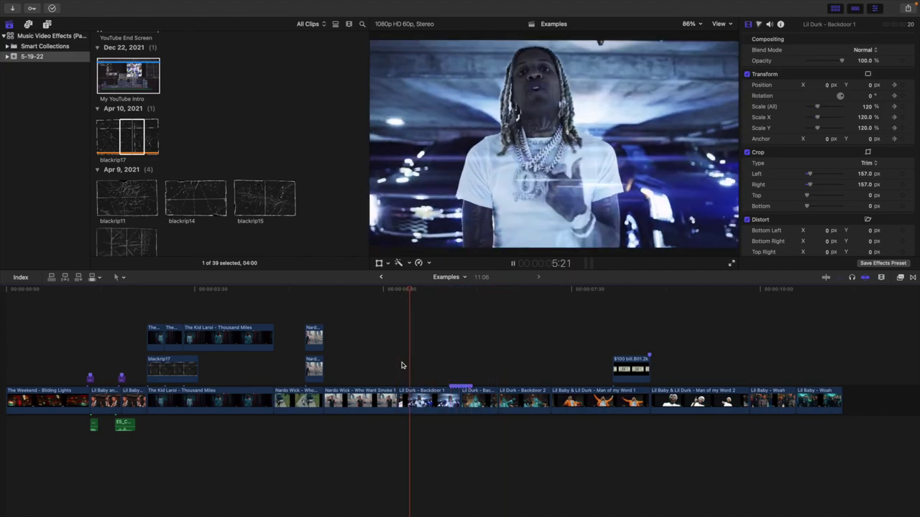
key(space)
key(space)
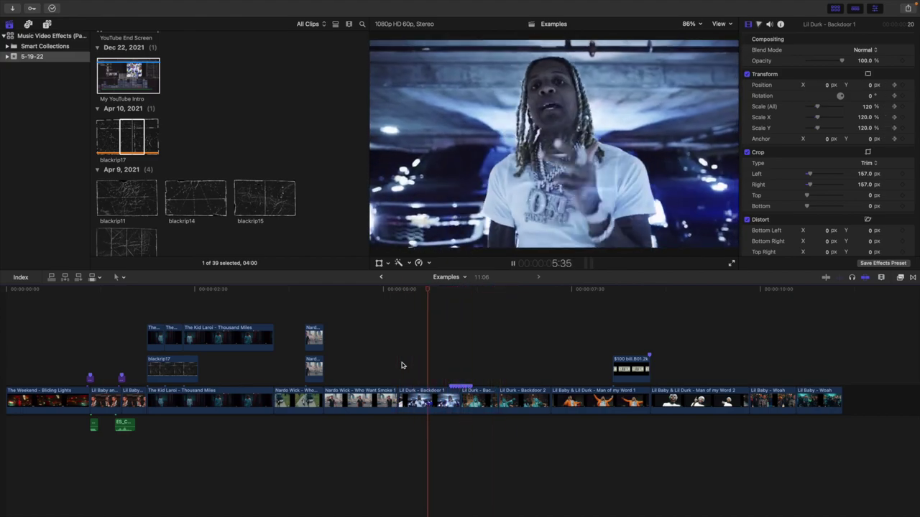
key(space)
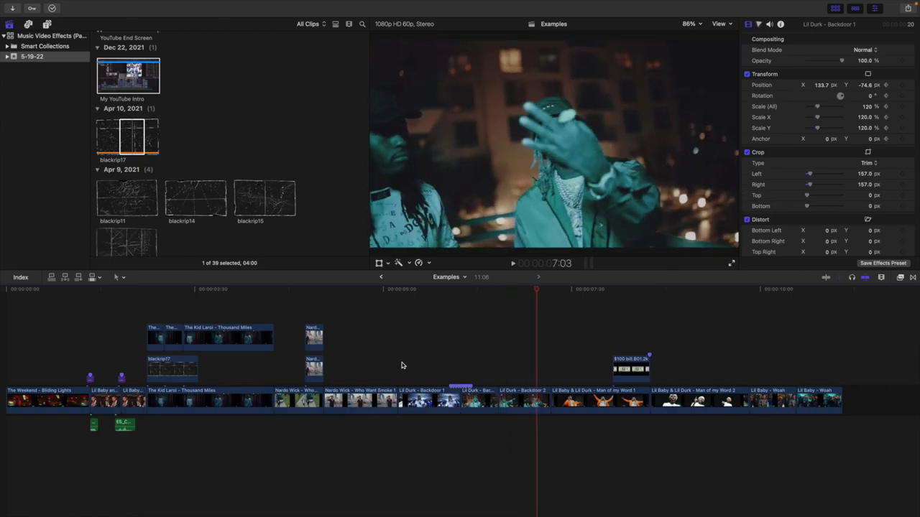
Replay the cut between the two Backdoor clips from midway through the first clip to check the shake
click(453, 370)
key(super+equal)
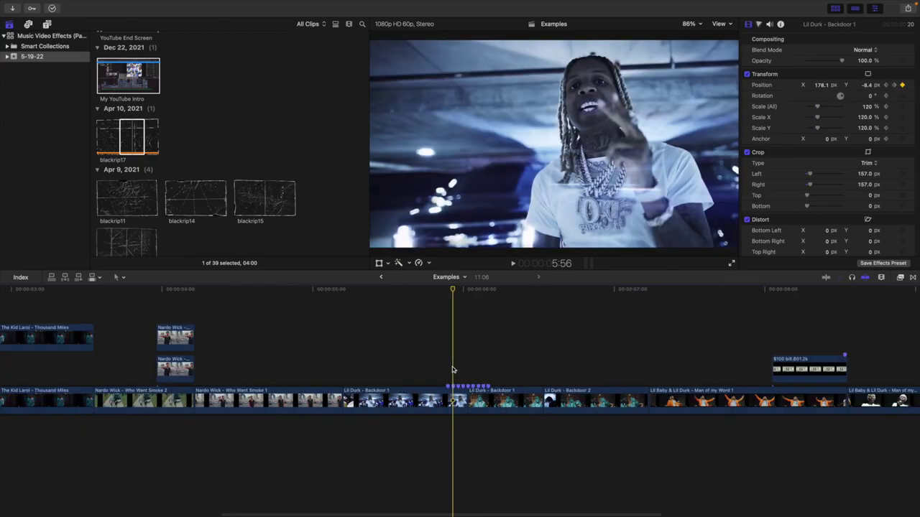
click(406, 369)
key(space)
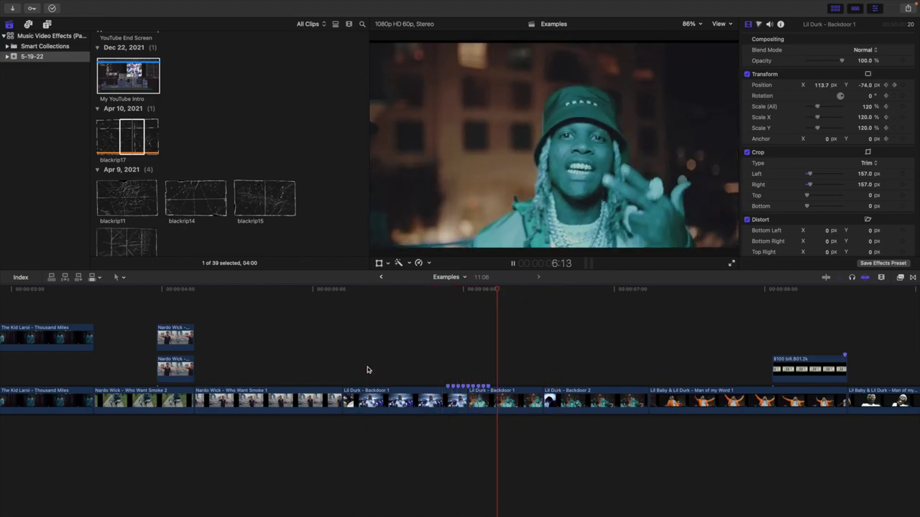
key(space)
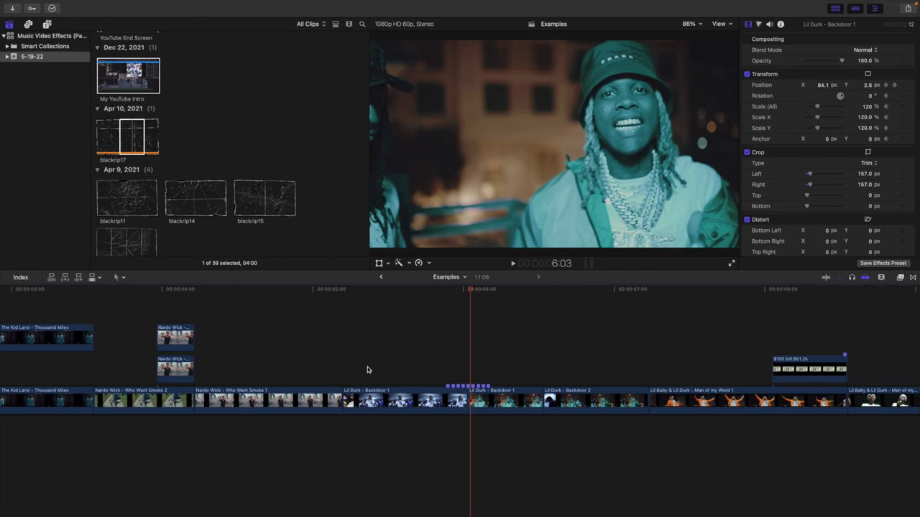
Set the viewer zoom to 50% and show the Transform controls of the first Backdoor clip at 5:54
key(super+equal)
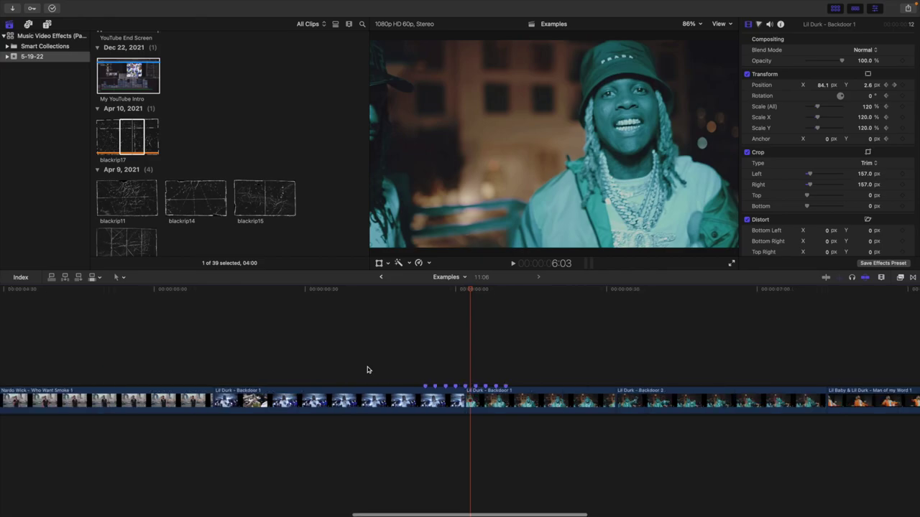
click(423, 374)
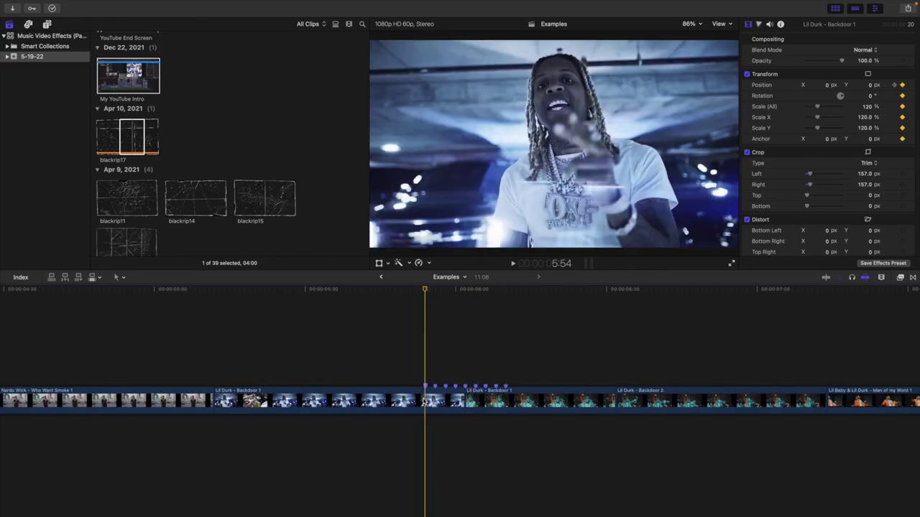
click(424, 401)
click(688, 24)
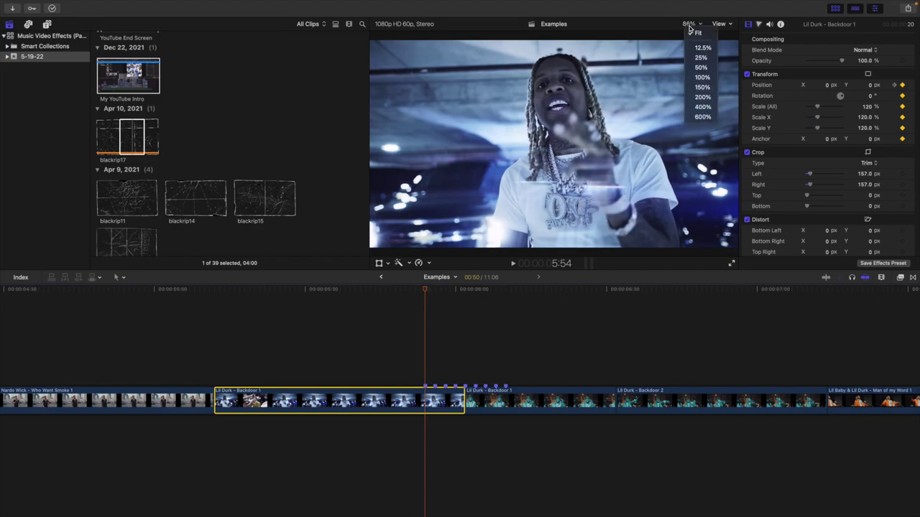
click(697, 69)
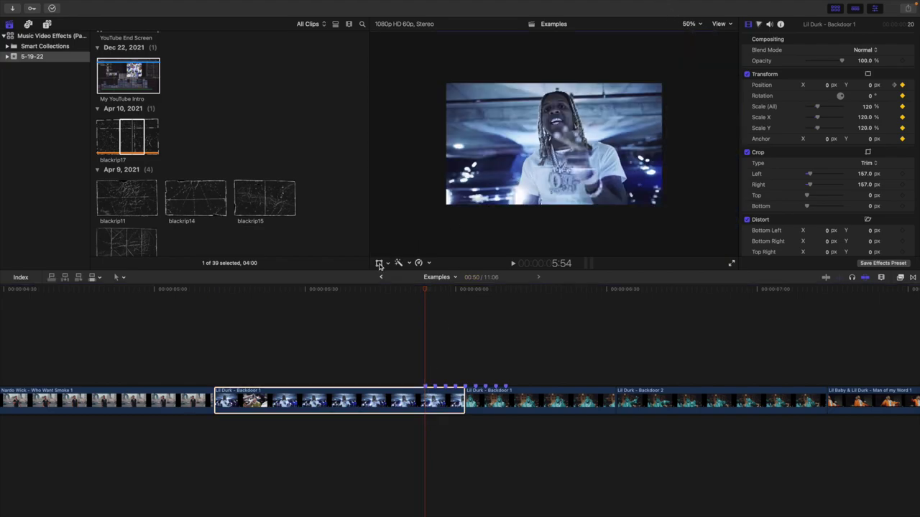
click(379, 263)
click(437, 400)
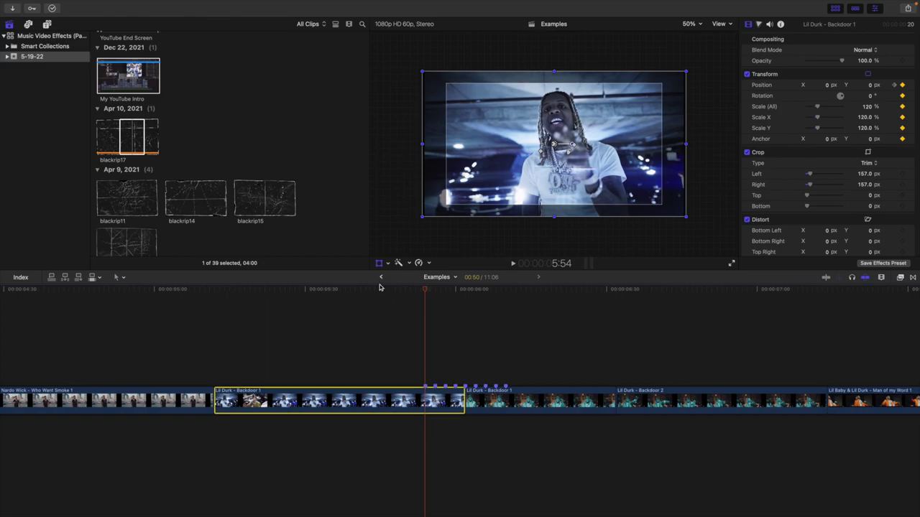
Step frame by frame from 5:54 to 6:02 to examine the first Backdoor clip's position keyframes
key(Right)
key(Right)
key(Right)
key(Right)
key(Right)
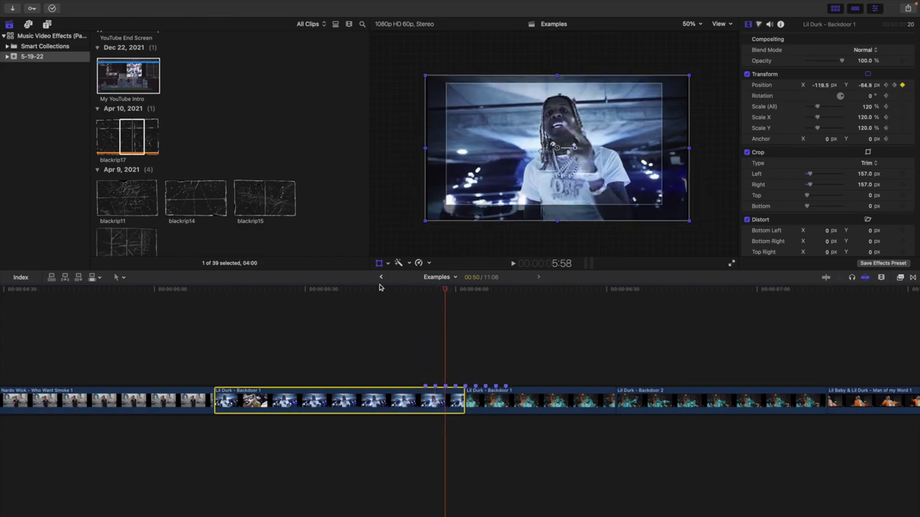
key(Right)
key(Right)
key(Right)
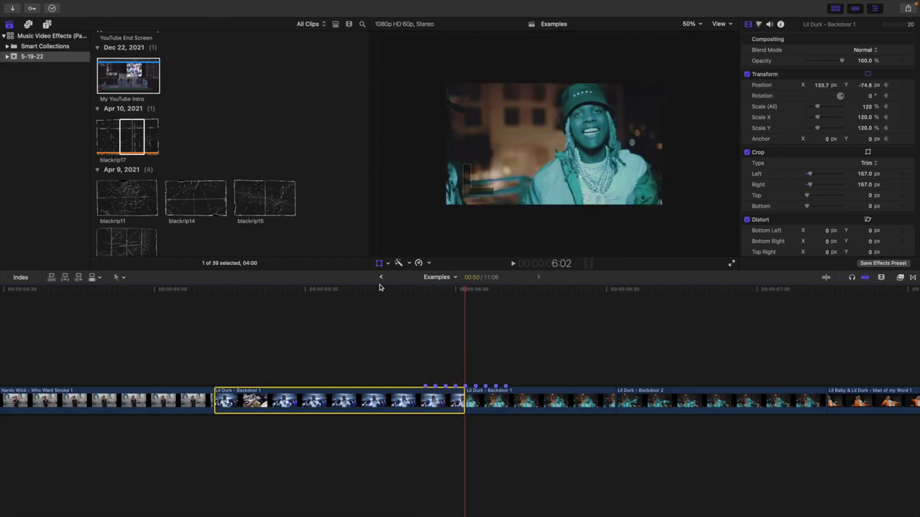
Step through the second Backdoor clip's position keyframes from 6:02 to 6:09, and close the Transform controls
click(487, 401)
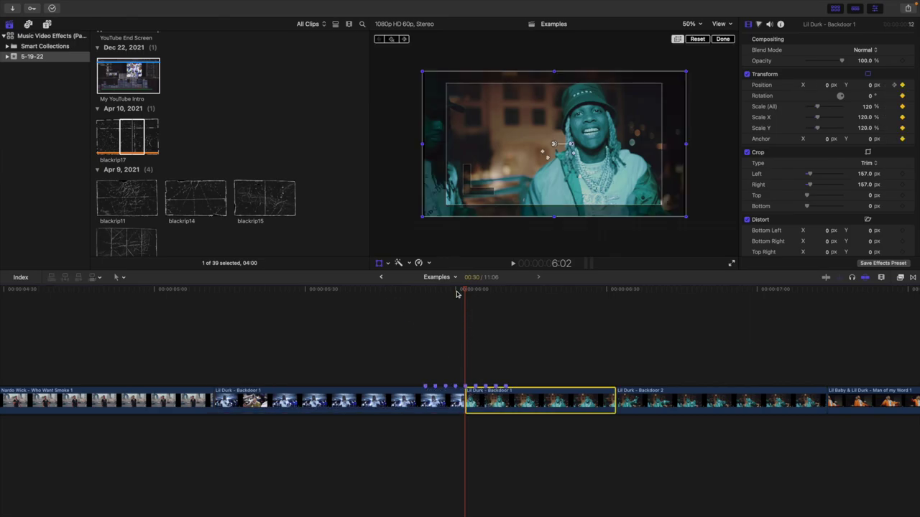
key(Right)
key(Right)
key(Right)
key(Right)
key(Right)
key(Right)
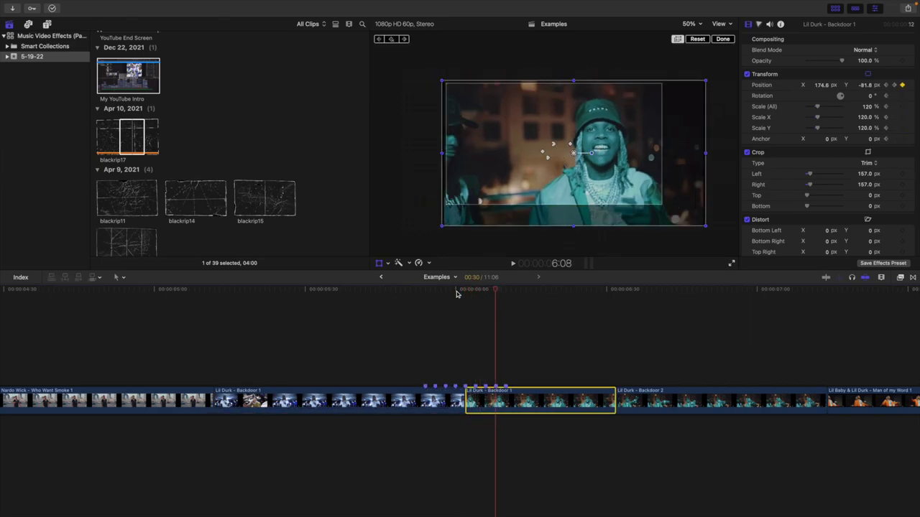
key(Right)
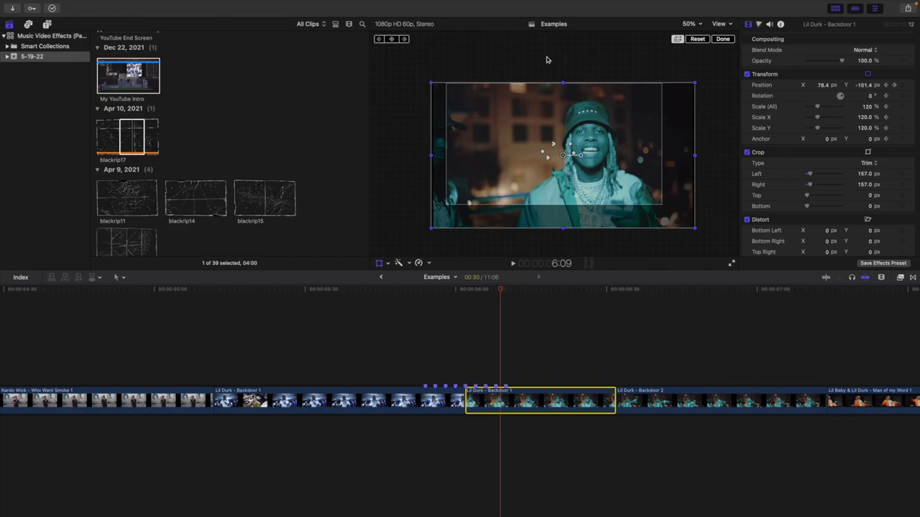
click(724, 38)
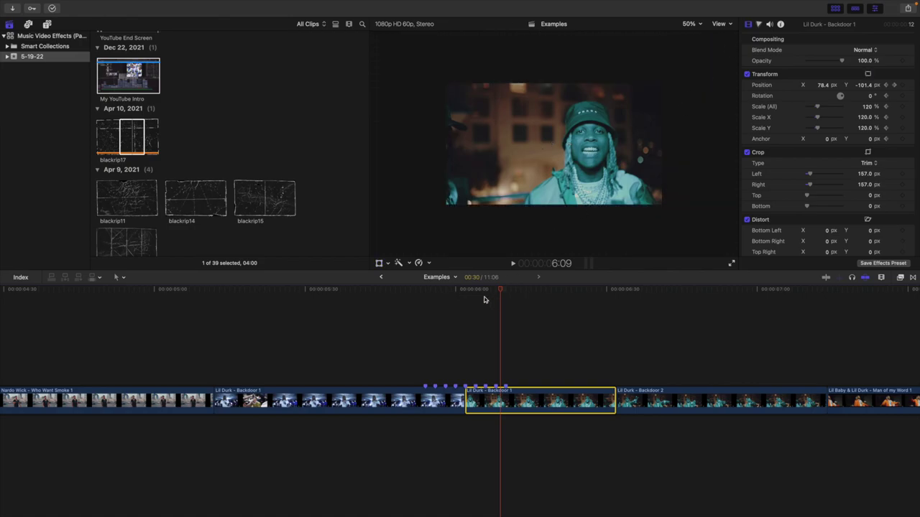
Add the Moderate Motion Blur 2 title above the Backdoor 1 cut at 5:54 and trim its end to 6:10
click(426, 327)
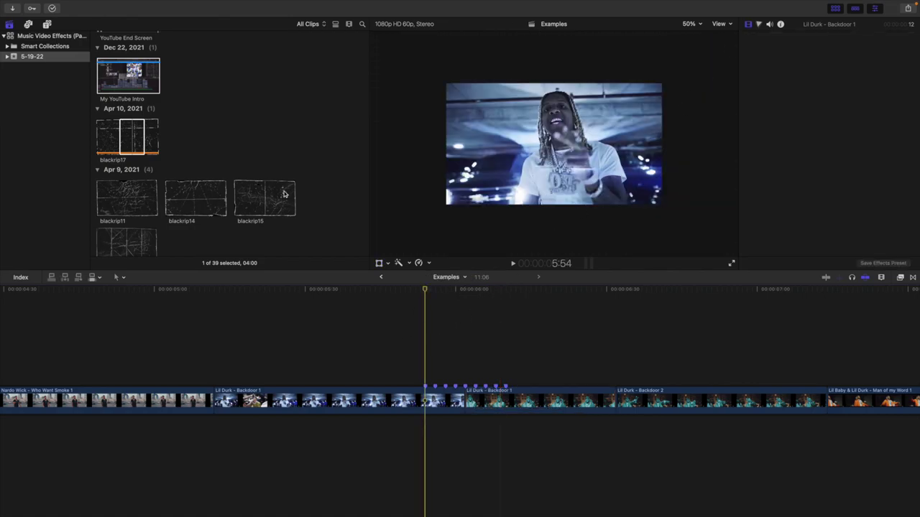
click(47, 23)
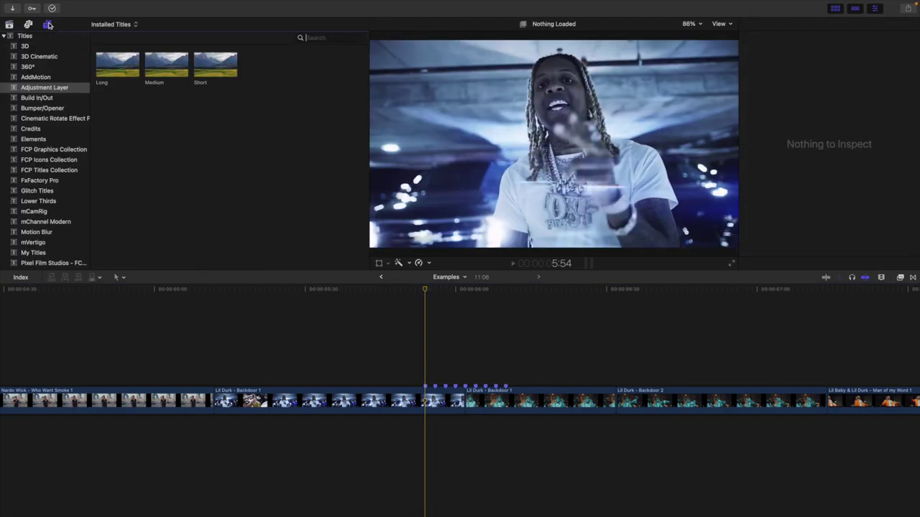
scroll(36, 112, down, 5)
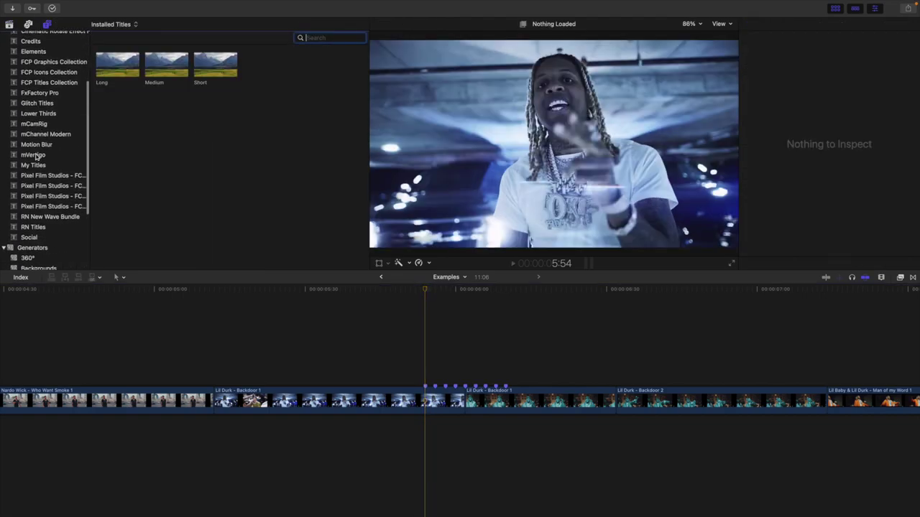
click(35, 146)
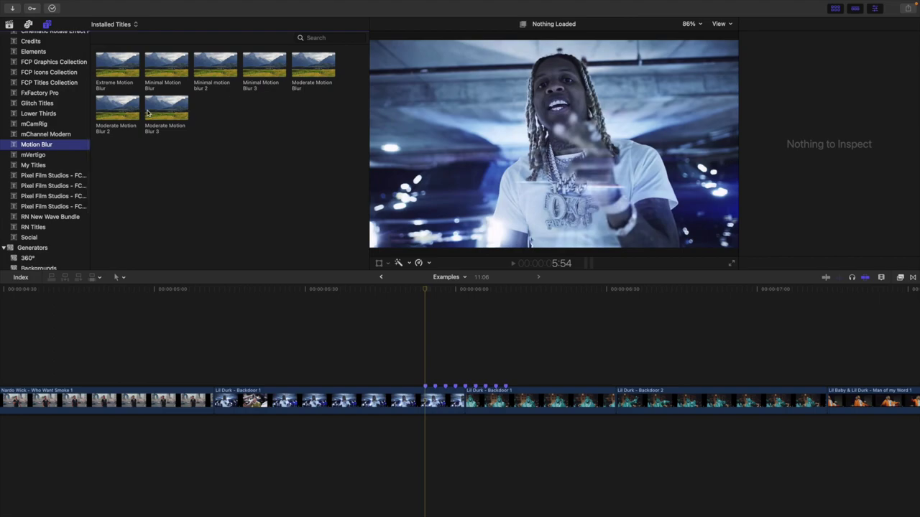
drag(122, 112, 429, 375)
click(506, 380)
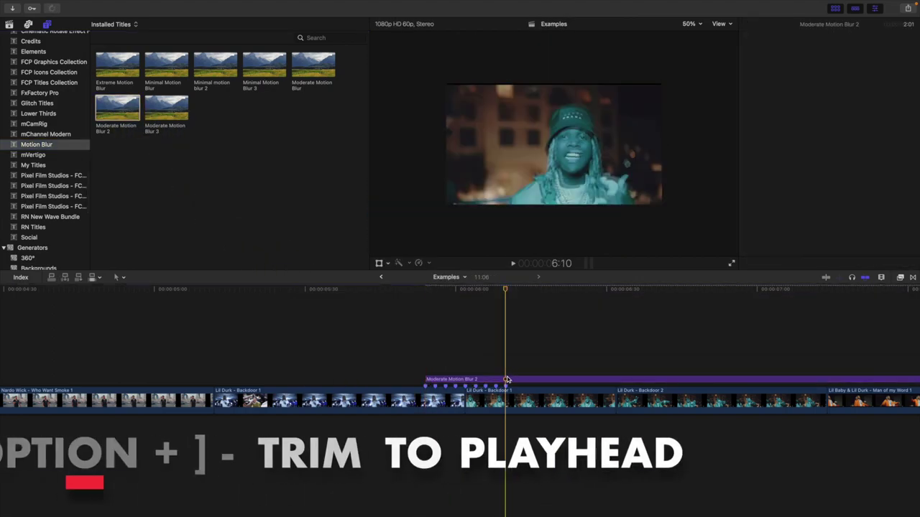
key(alt+bracketright)
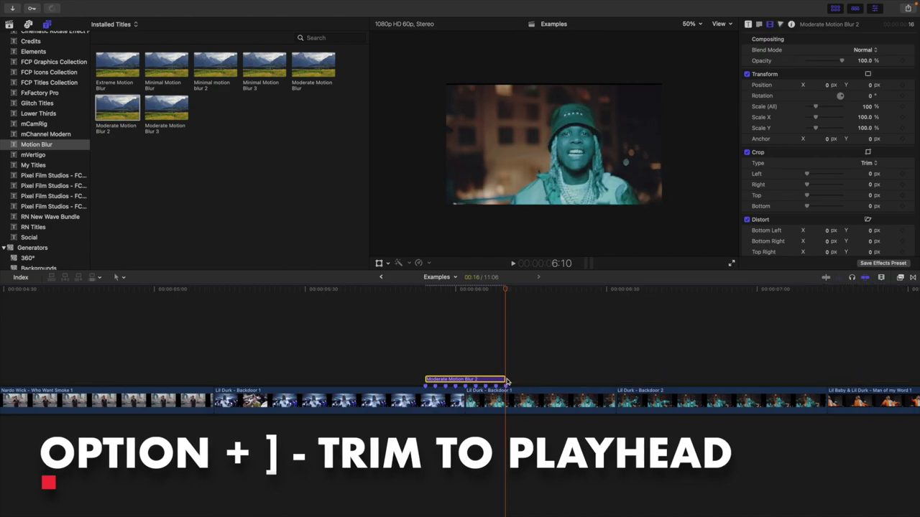
Play the cut between the two Backdoor 1 clips from 5:32 to check the motion-blurred shake
click(314, 345)
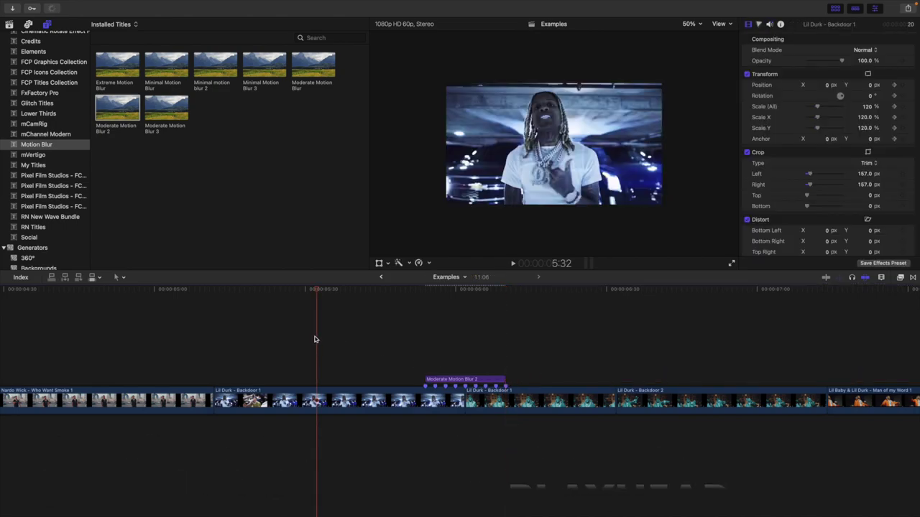
click(215, 349)
key(space)
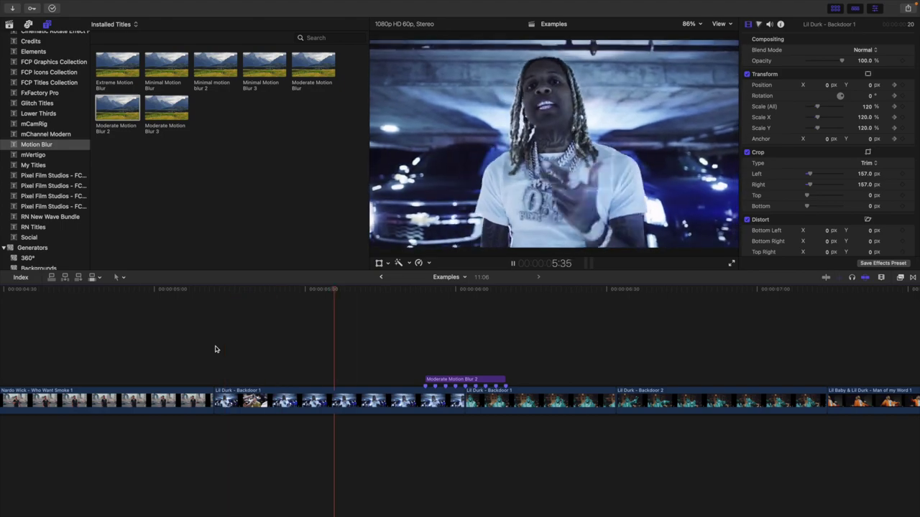
click(214, 350)
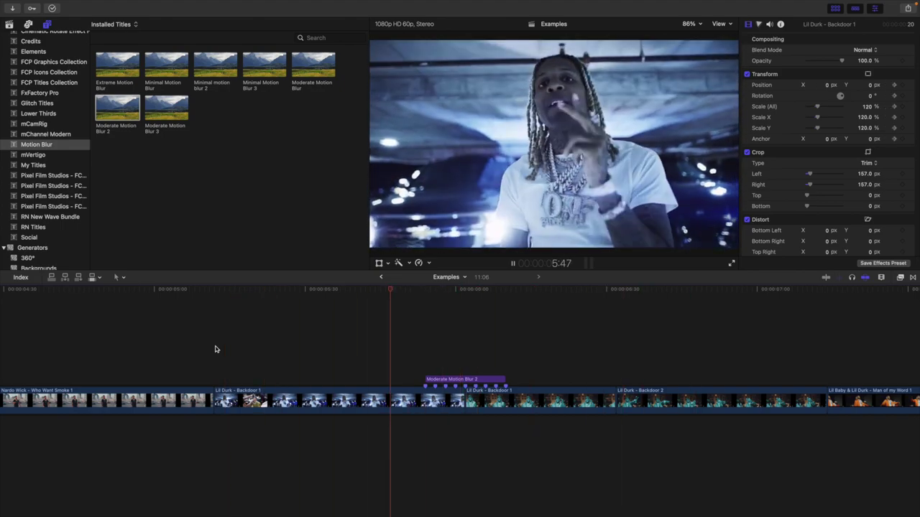
click(215, 349)
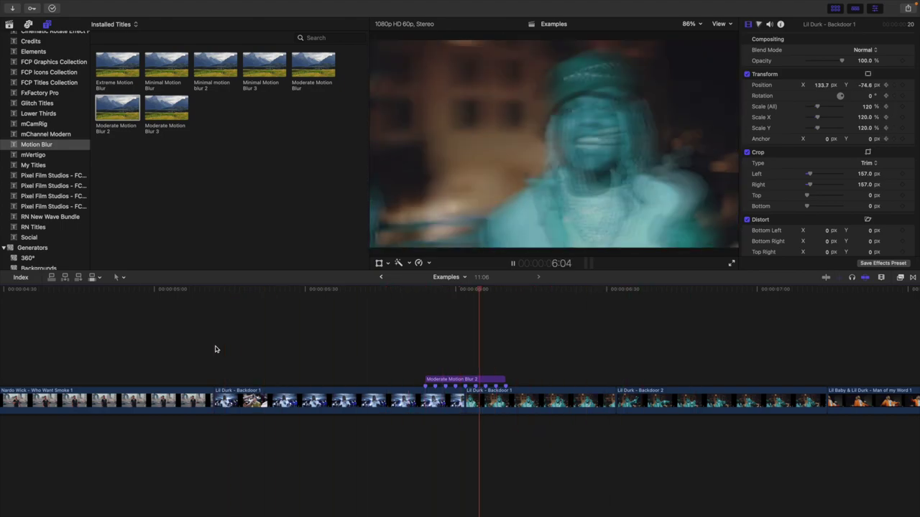
click(215, 349)
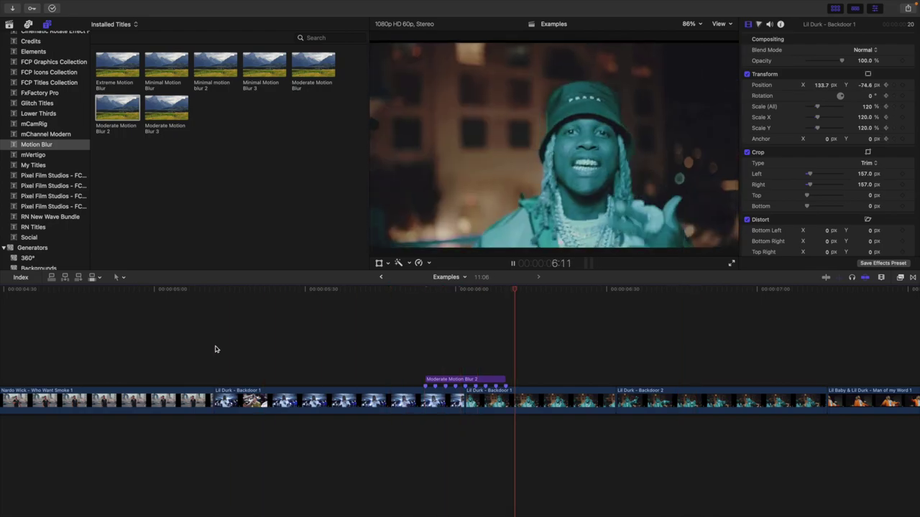
key(space)
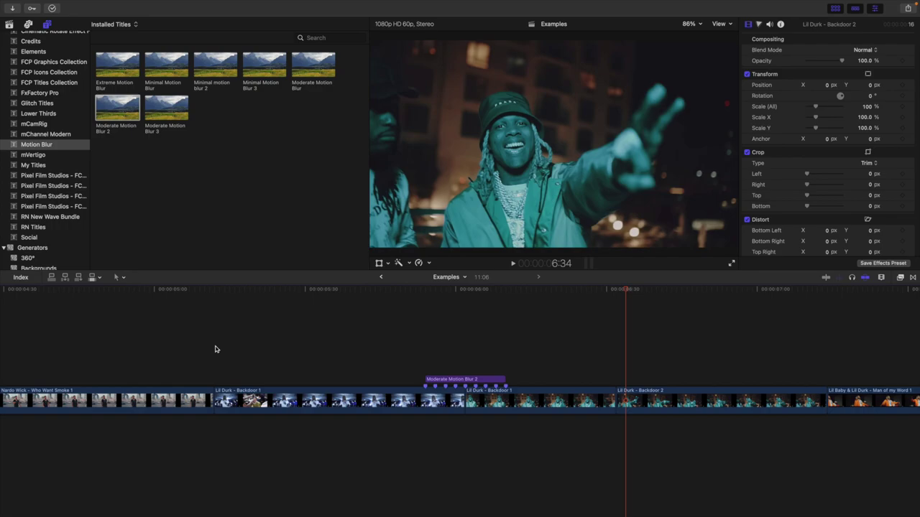
Copy the Lil Durk - Backdoor 2 clip and paste it twice directly after the original at 7:14
key(super+minus)
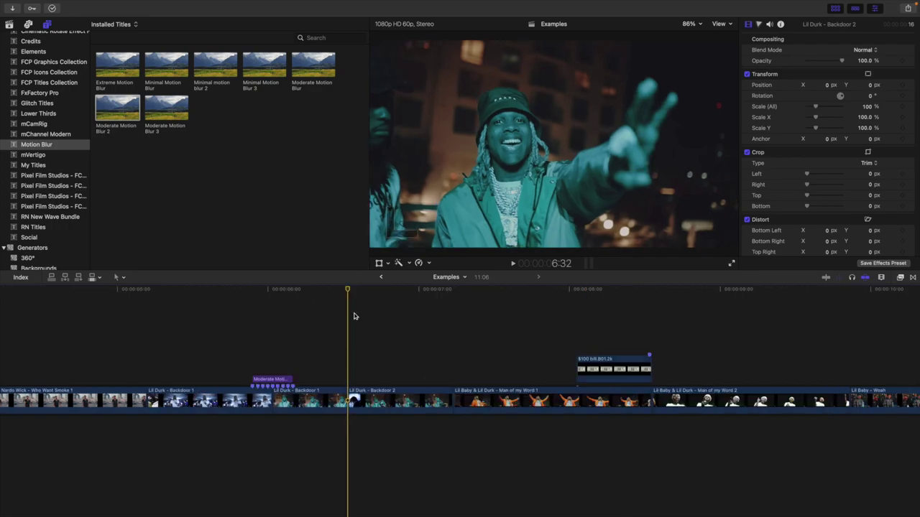
key(space)
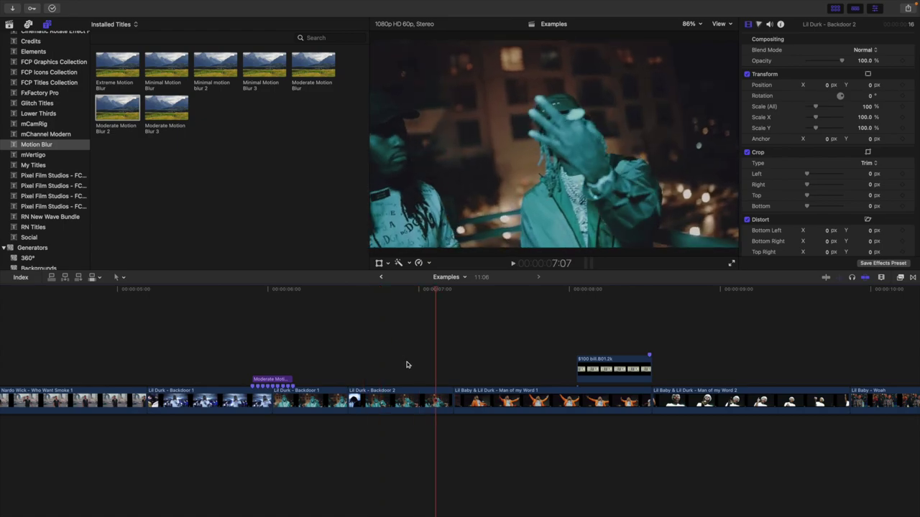
click(414, 399)
key(super+c)
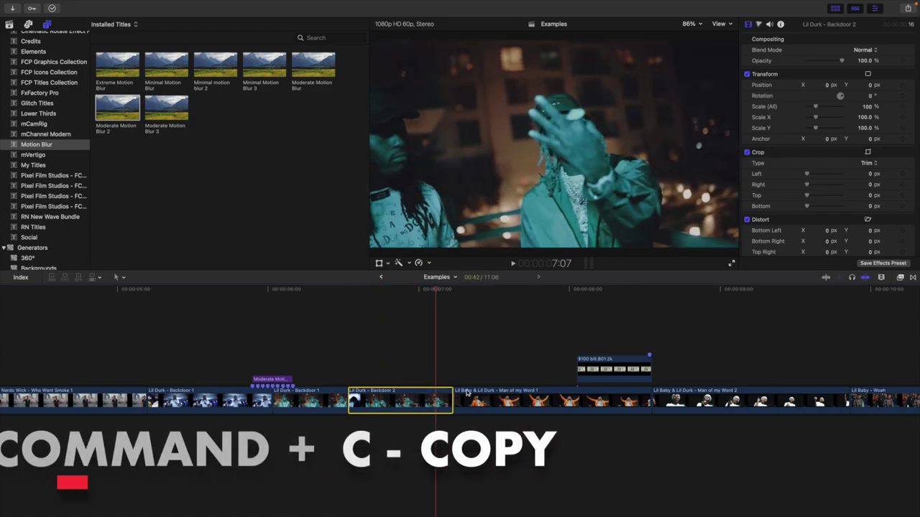
click(452, 367)
key(super+4)
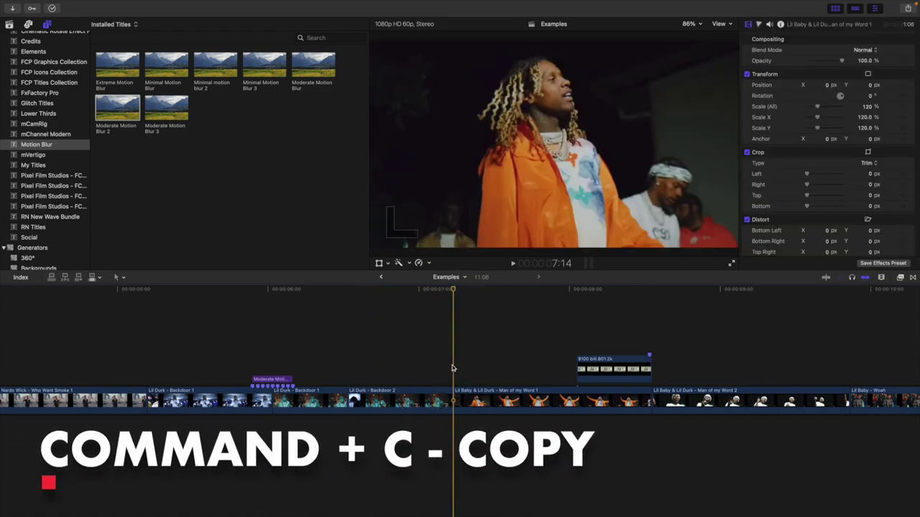
key(super+v)
key(super+v)
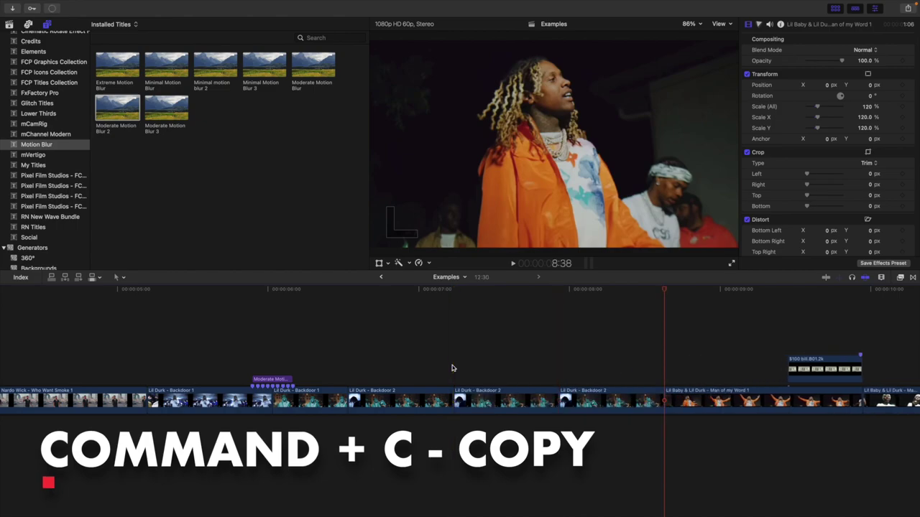
Reverse the middle Lil Durk - Backdoor 2 clip and hide its retime bar
click(500, 371)
click(500, 400)
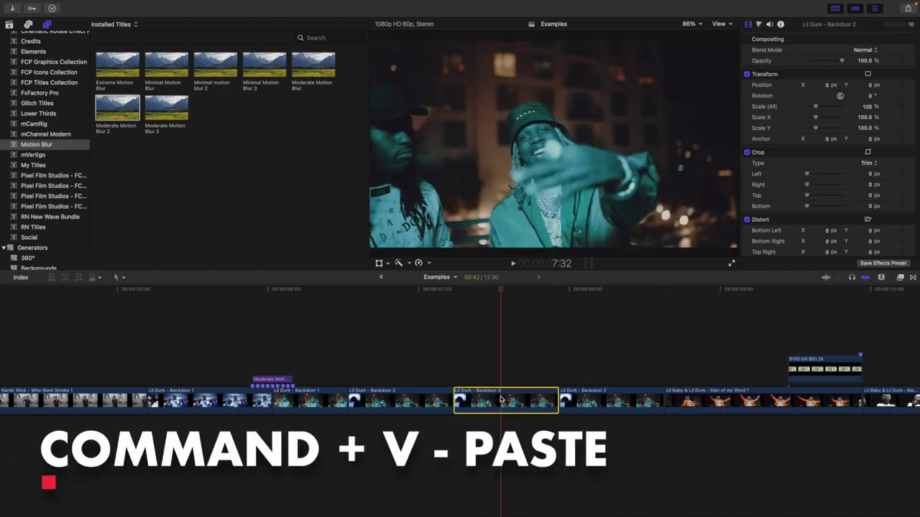
click(430, 264)
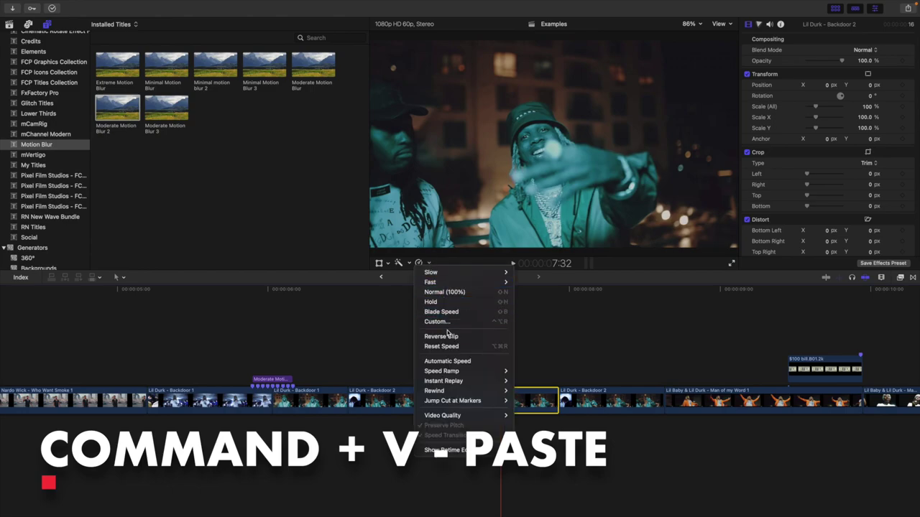
click(449, 337)
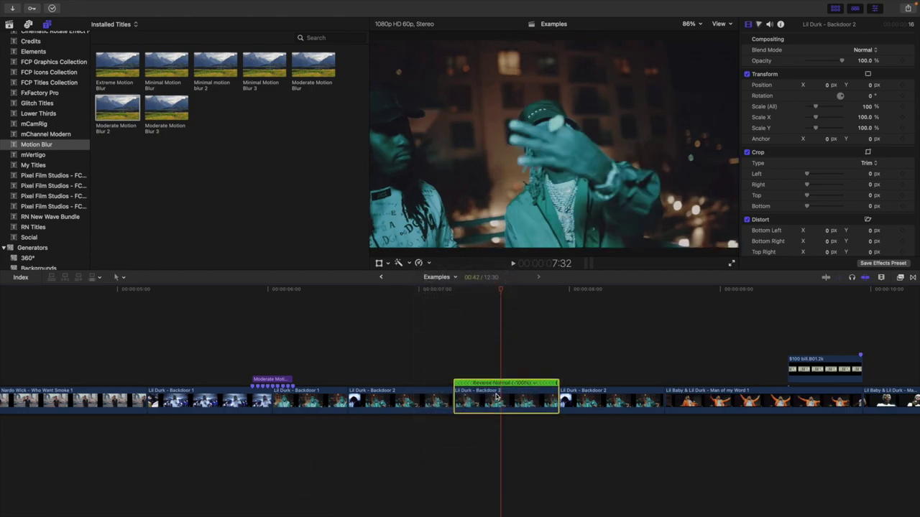
key(super+z)
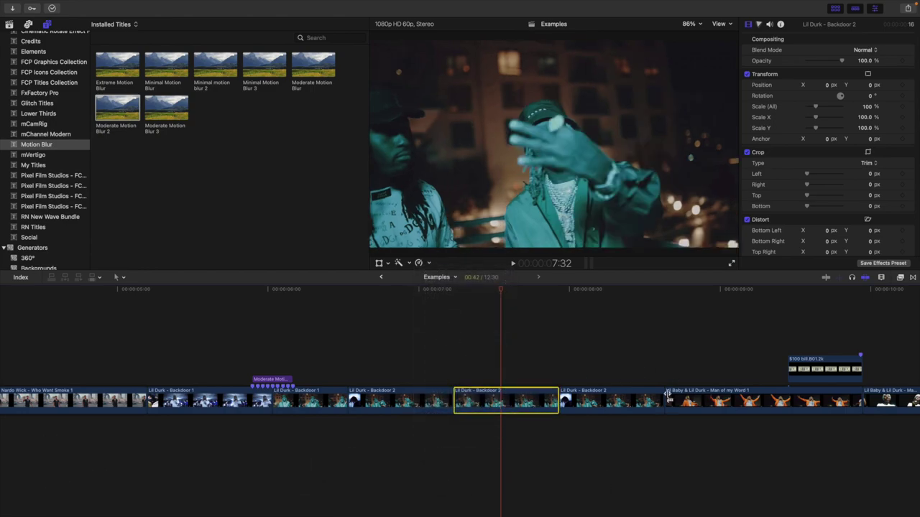
Extend the end of the last Backdoor 2 clip by about 16 frames and play the three Backdoor 2 clips from 6:32
drag(664, 400, 702, 399)
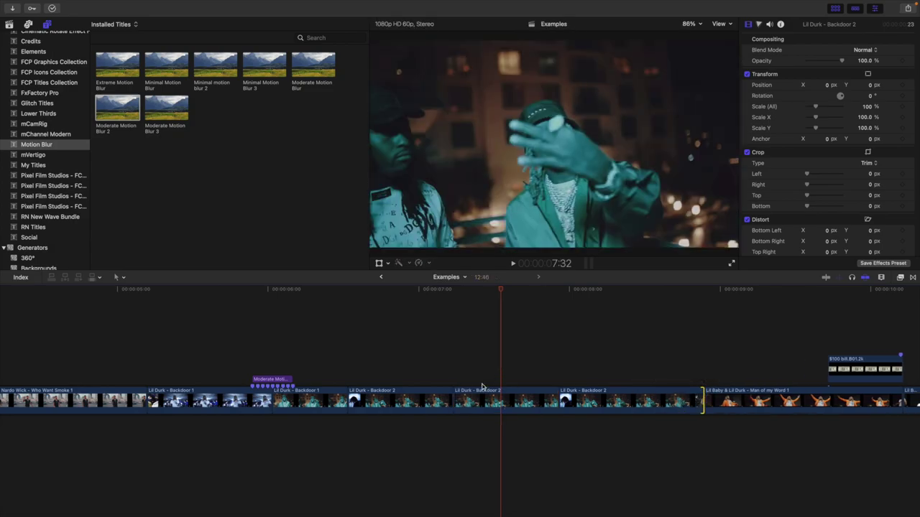
click(349, 370)
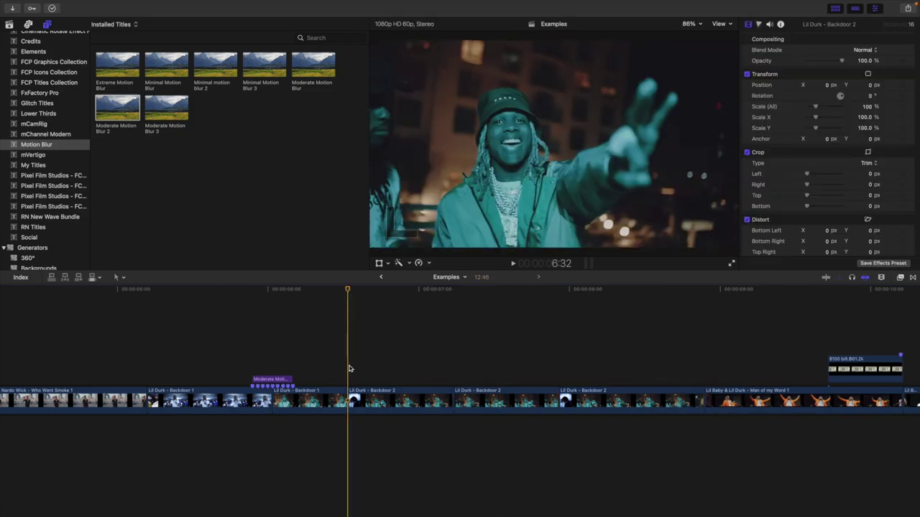
key(space)
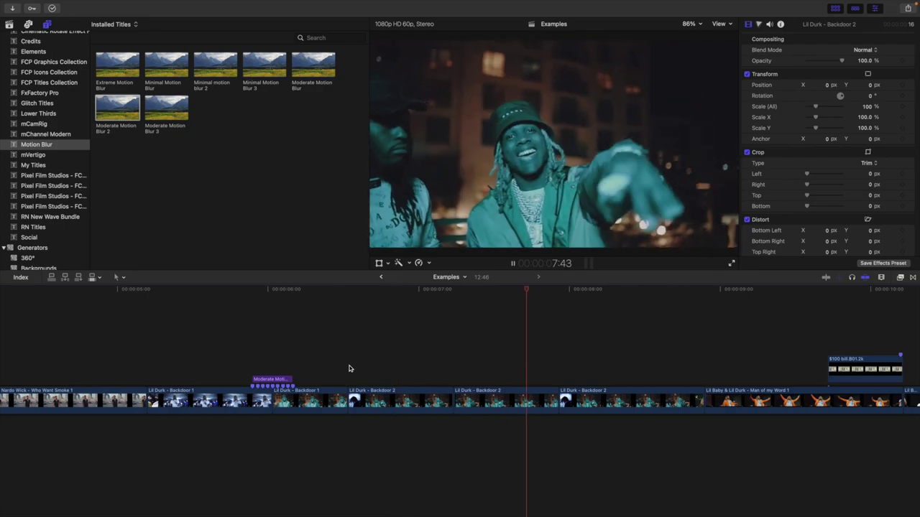
click(349, 369)
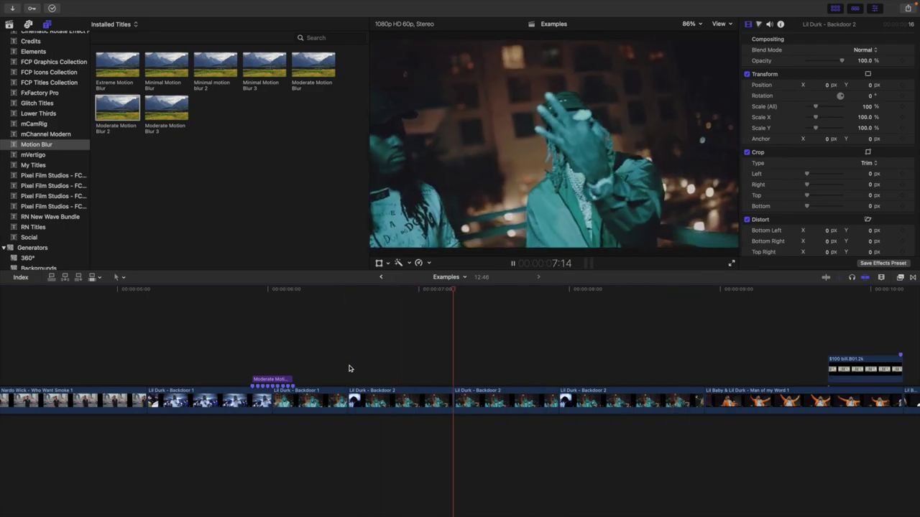
key(space)
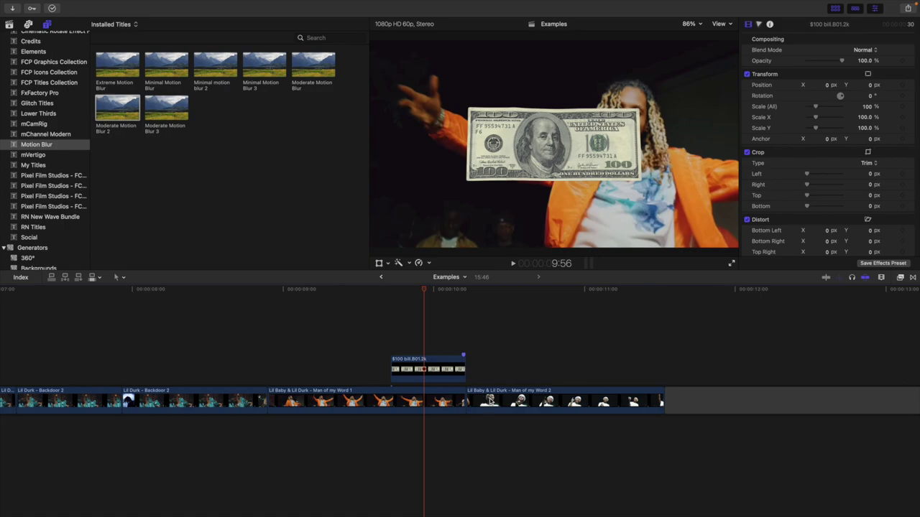
Connect the Man of my Word 2 clip beneath the start of the $100 bill clip and play the section from 8:54
drag(489, 400, 414, 435)
click(388, 348)
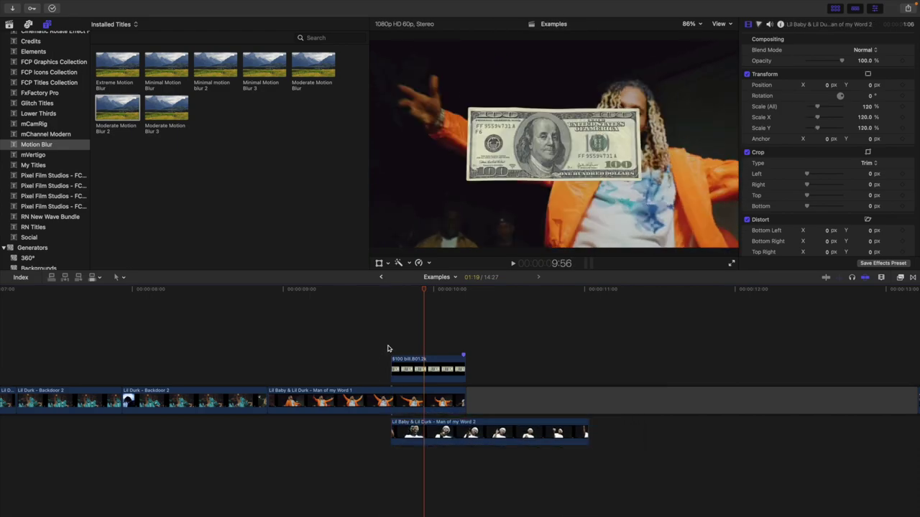
click(269, 364)
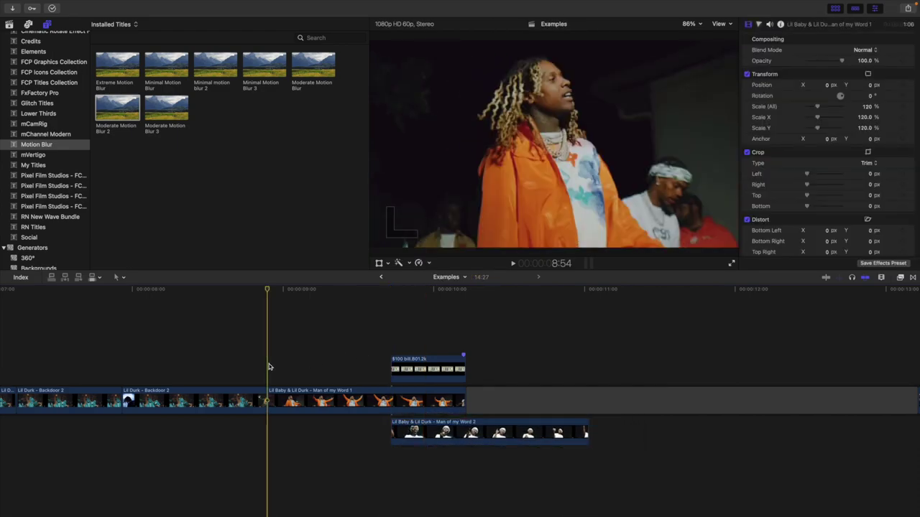
key(space)
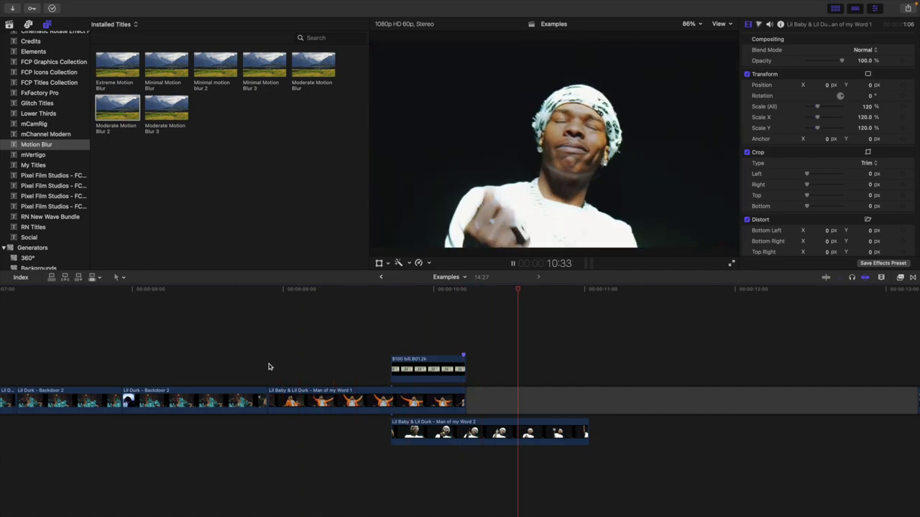
key(space)
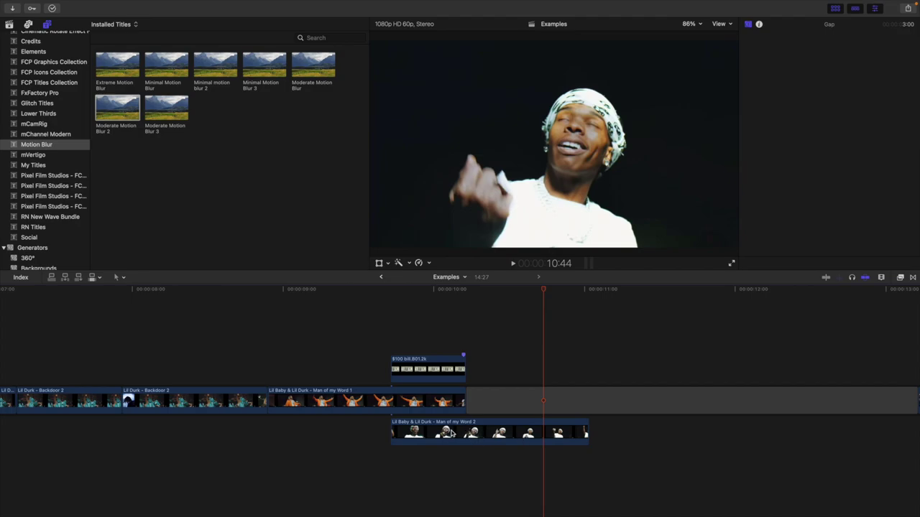
At 9:51, set the viewer zoom to 50% and rotate the $100 bill clip to about -64.4° with the Transform controls
click(411, 361)
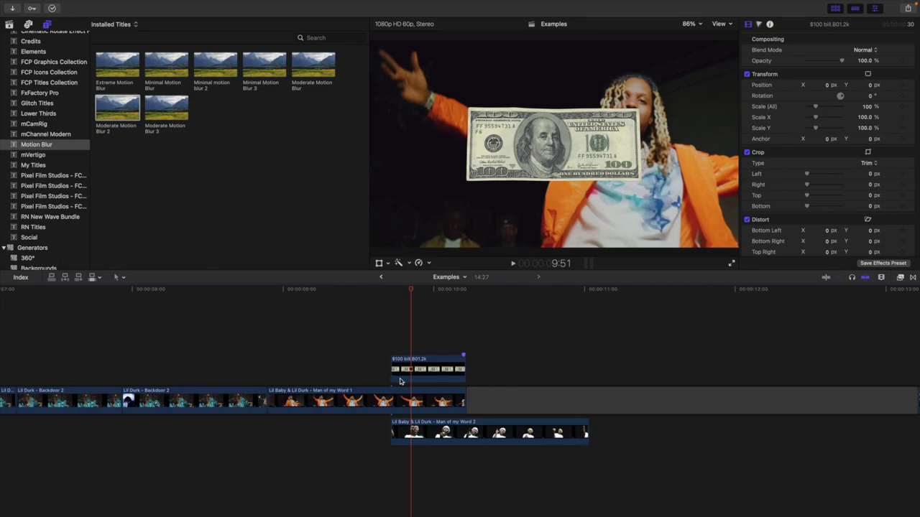
click(422, 372)
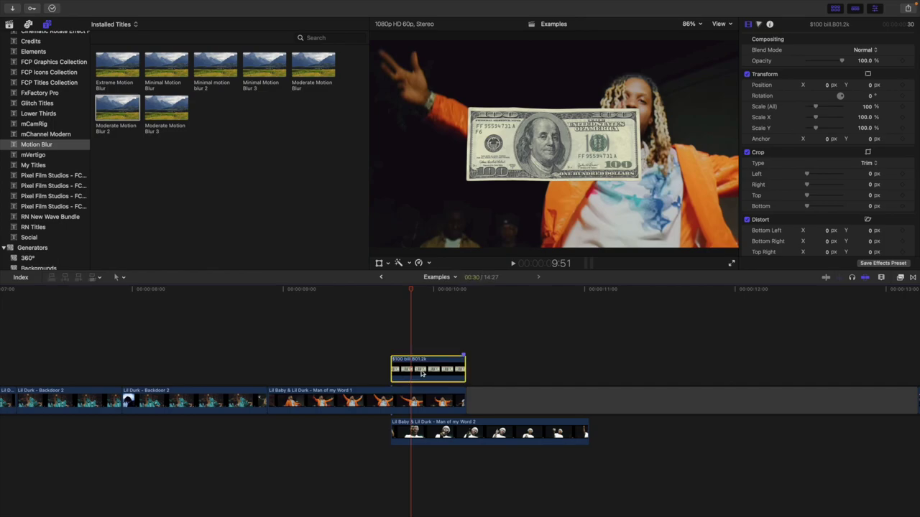
click(690, 24)
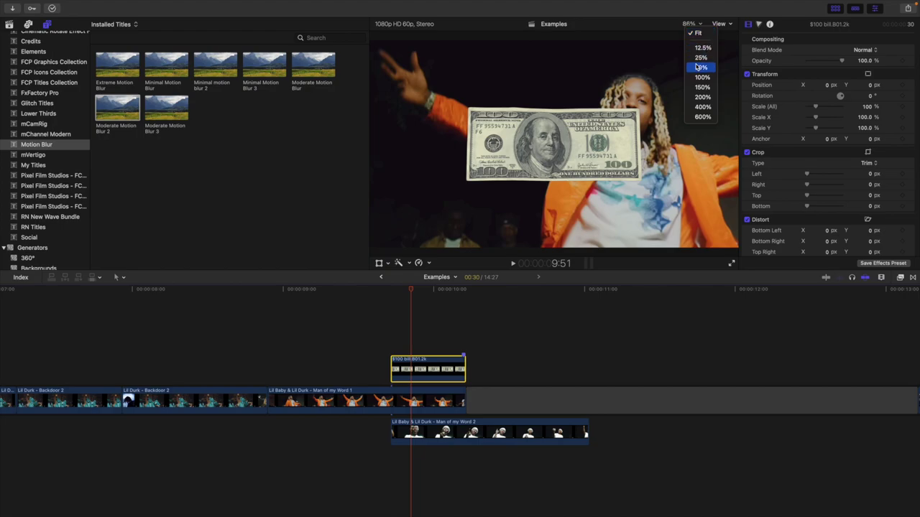
click(698, 72)
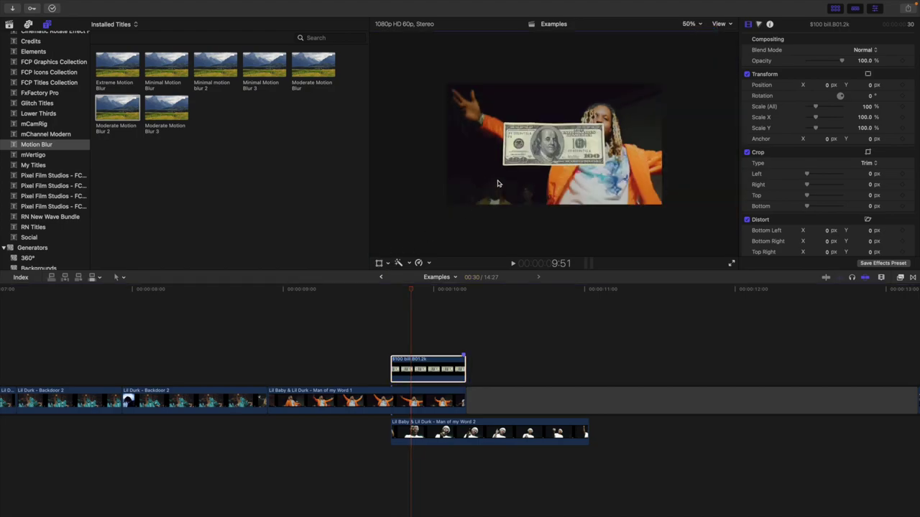
key(shift+t)
drag(573, 144, 567, 171)
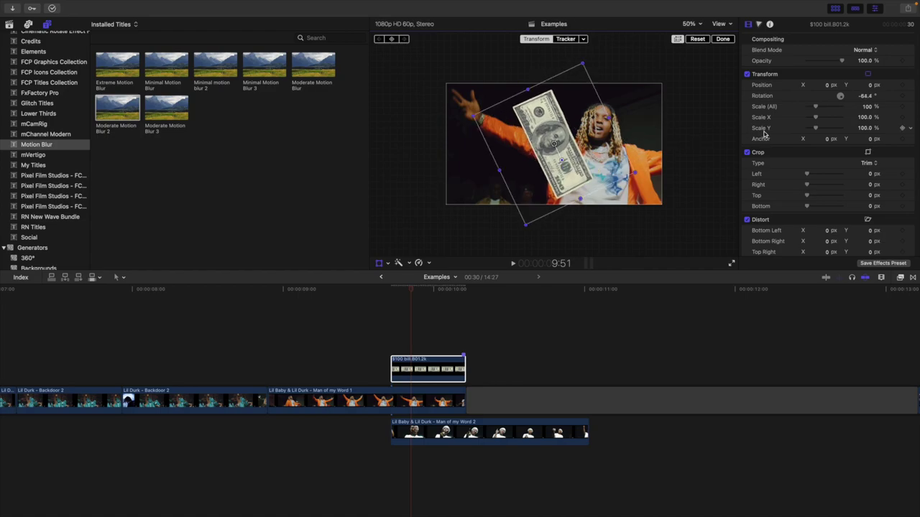
Scale the $100 bill clip to 220% and rotate it to -75.0°
click(868, 106)
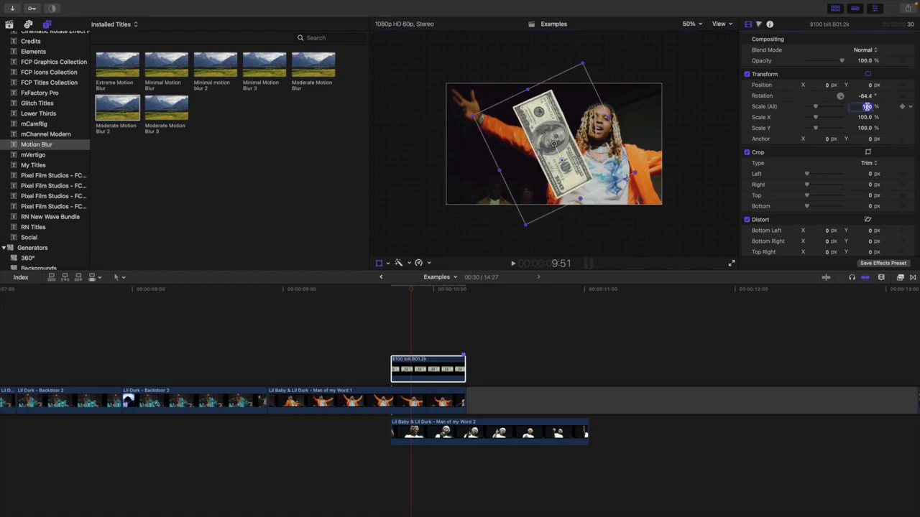
text(30)
key(Return)
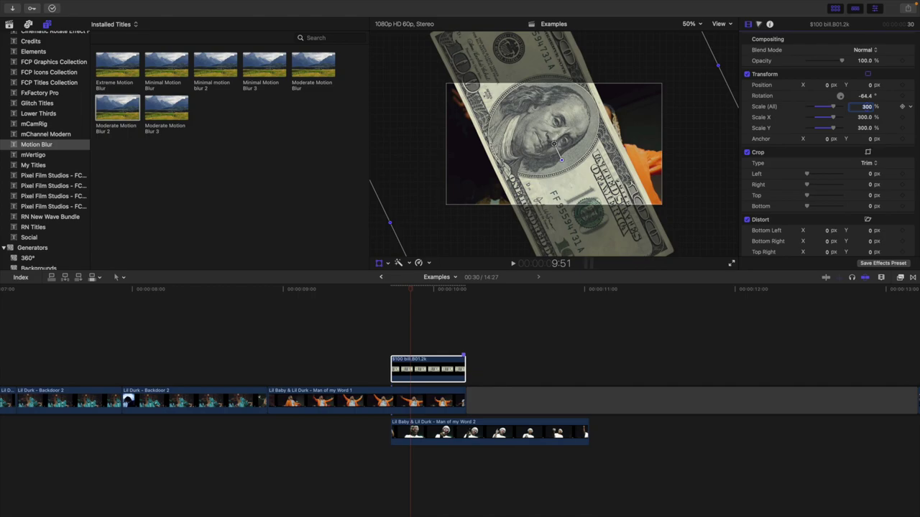
text(220)
key(Return)
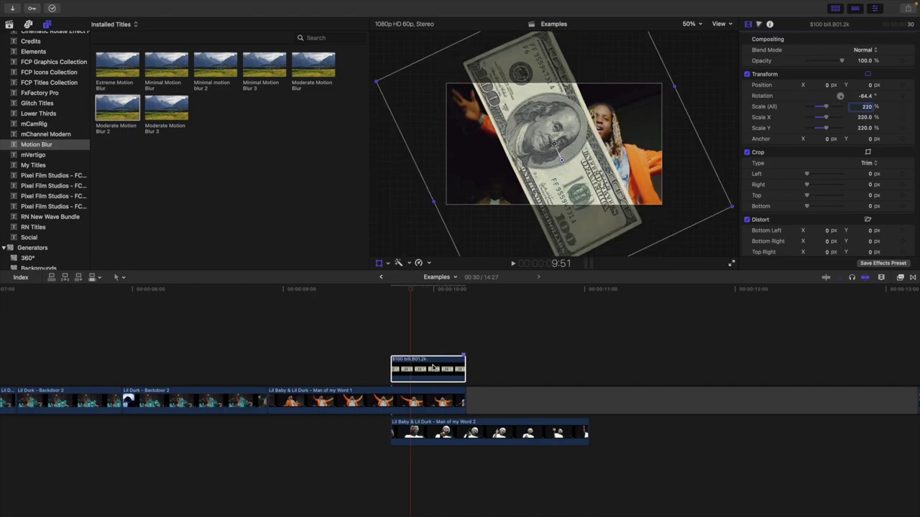
click(432, 367)
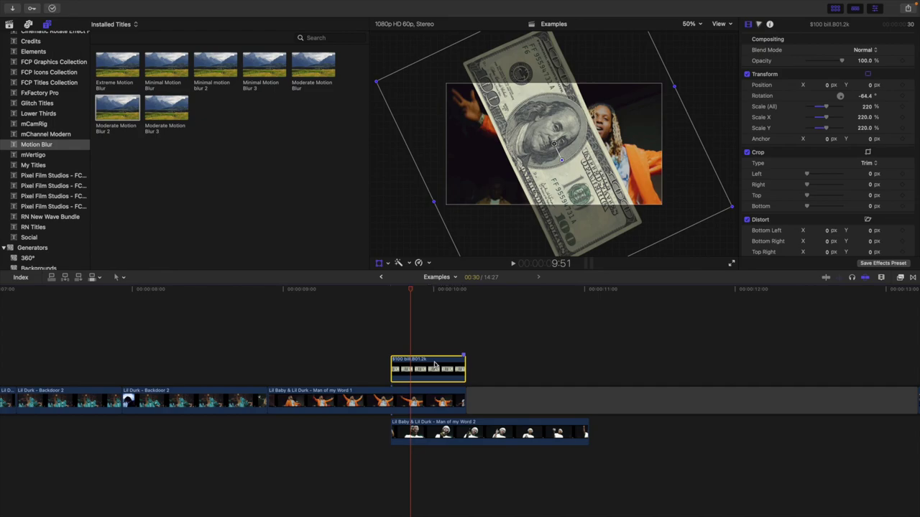
drag(562, 160, 558, 162)
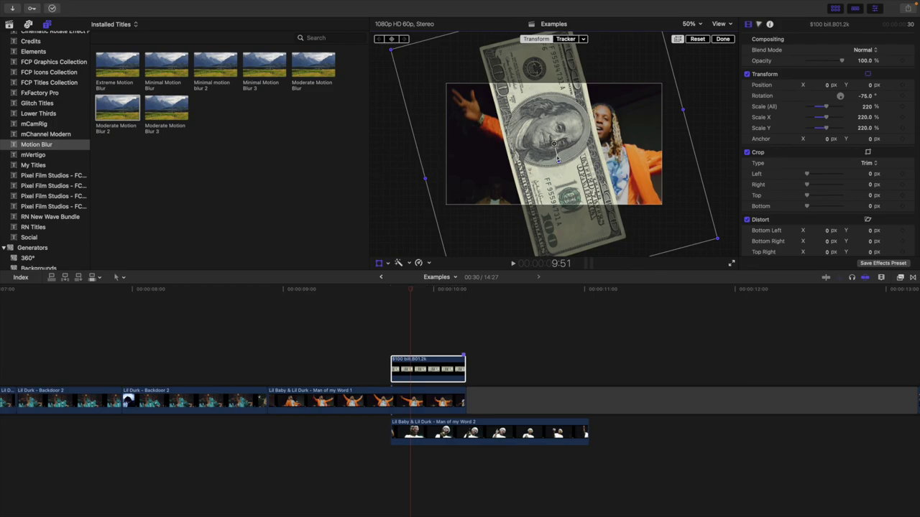
Move the $100 bill outside the frame's right edge, to about X 1530.4, Y 255.2 px, and add a Transform keyframe at 9:43
drag(553, 152, 655, 146)
drag(593, 162, 721, 121)
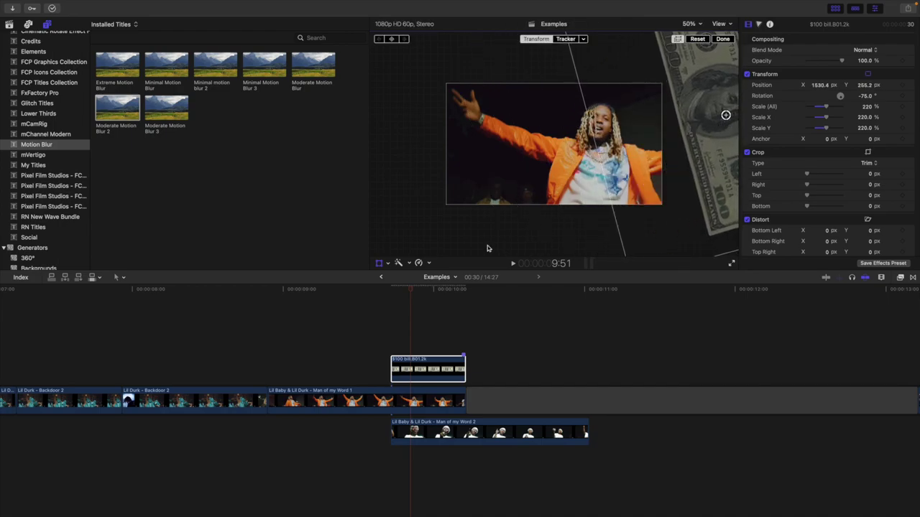
click(422, 364)
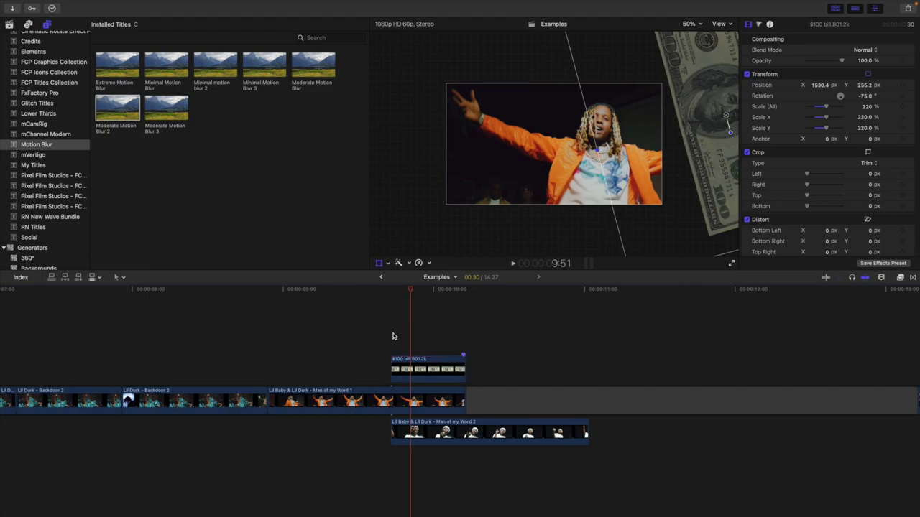
click(402, 367)
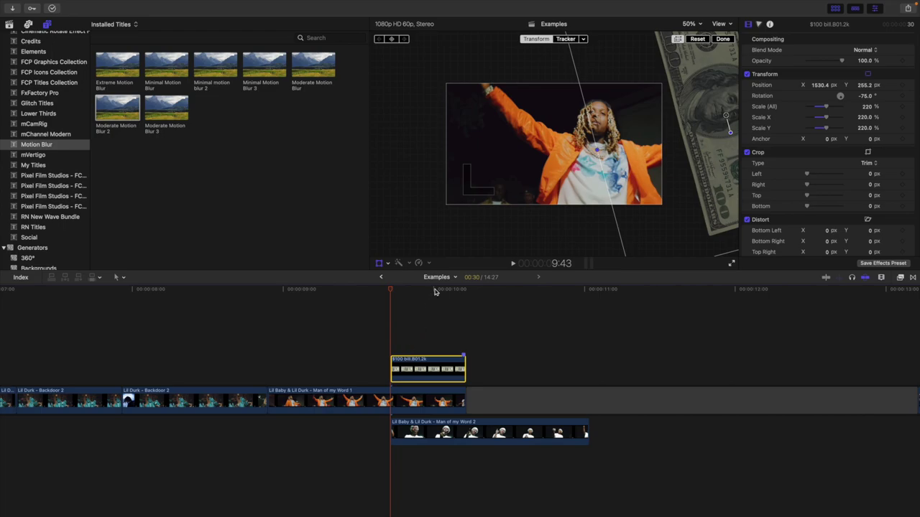
click(391, 40)
At 10:12, move the $100 bill past the frame's left edge, to about X -1496.9, Y -330.0 px, and finish the transform
click(462, 340)
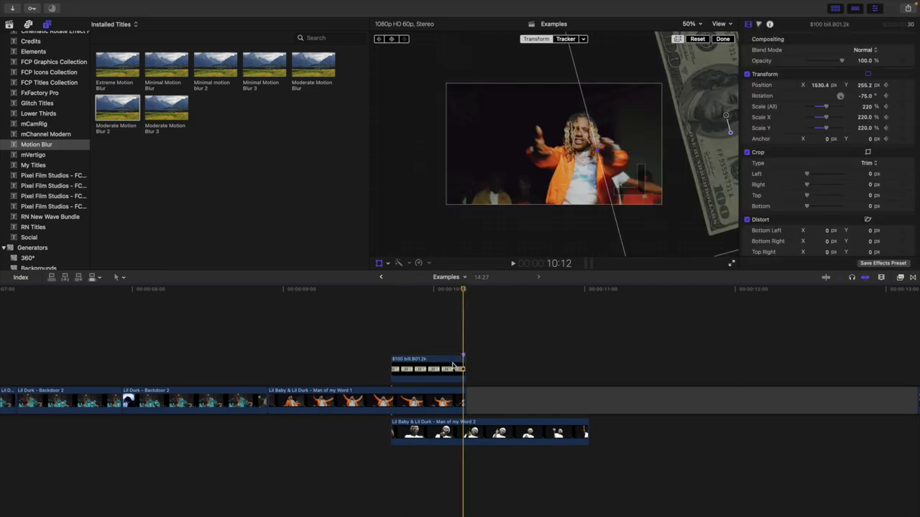
click(453, 365)
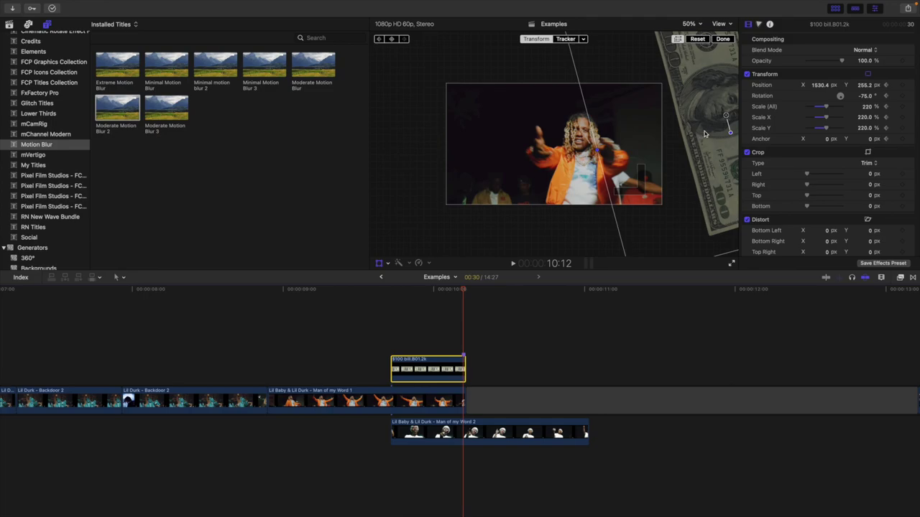
drag(704, 133, 366, 194)
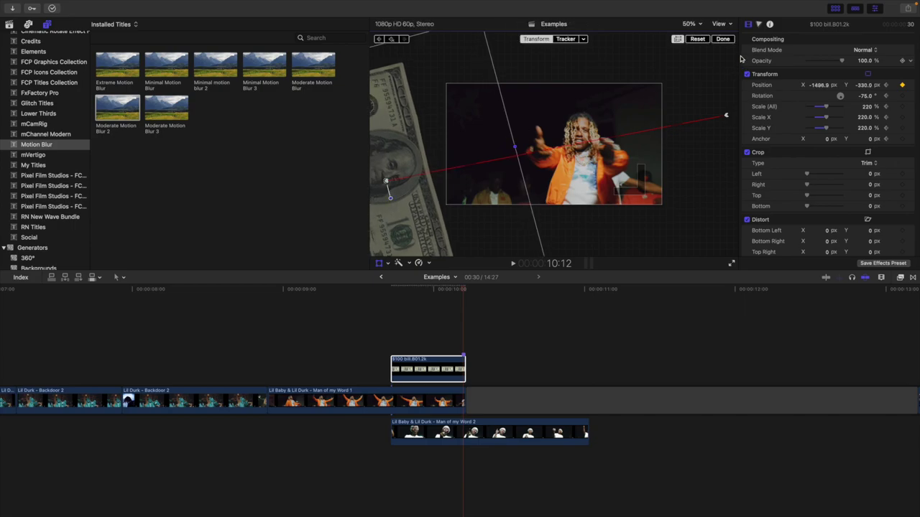
click(722, 39)
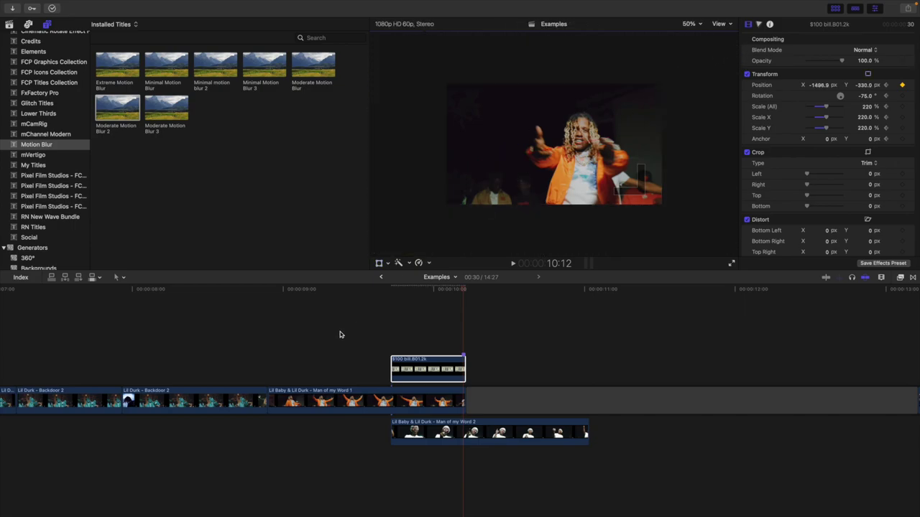
Play the $100 bill animation several times from the start of the Man of my Word 1 clip at 8:54
click(271, 339)
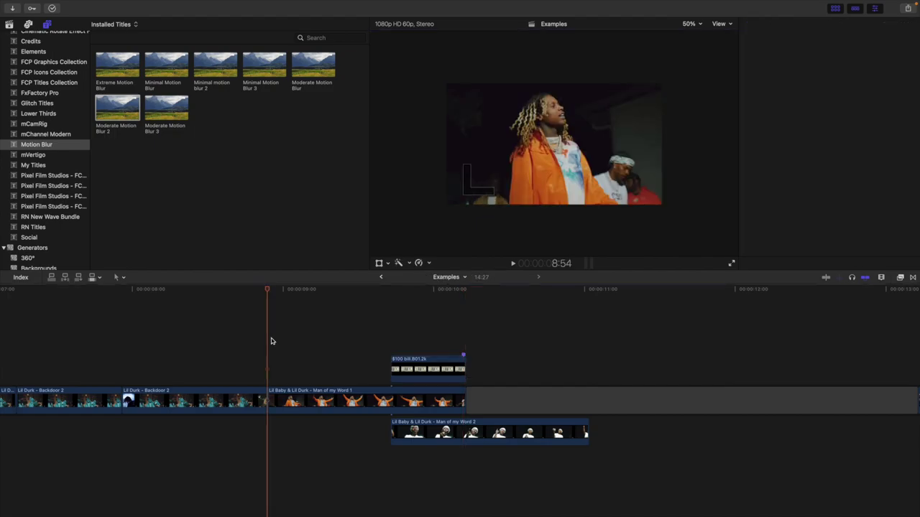
key(space)
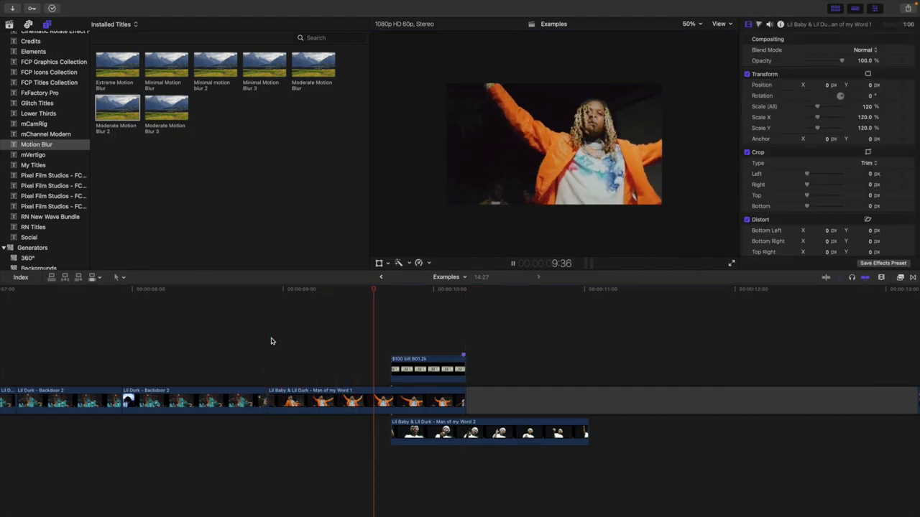
click(266, 338)
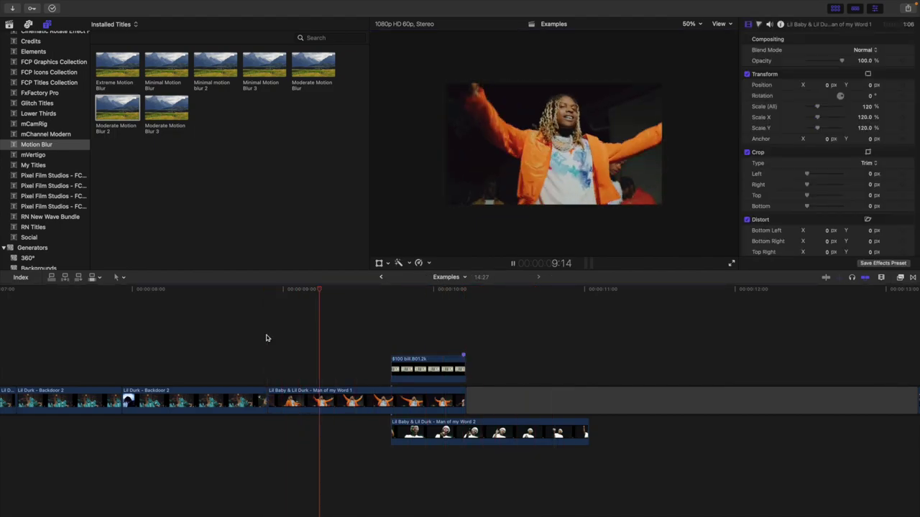
click(265, 338)
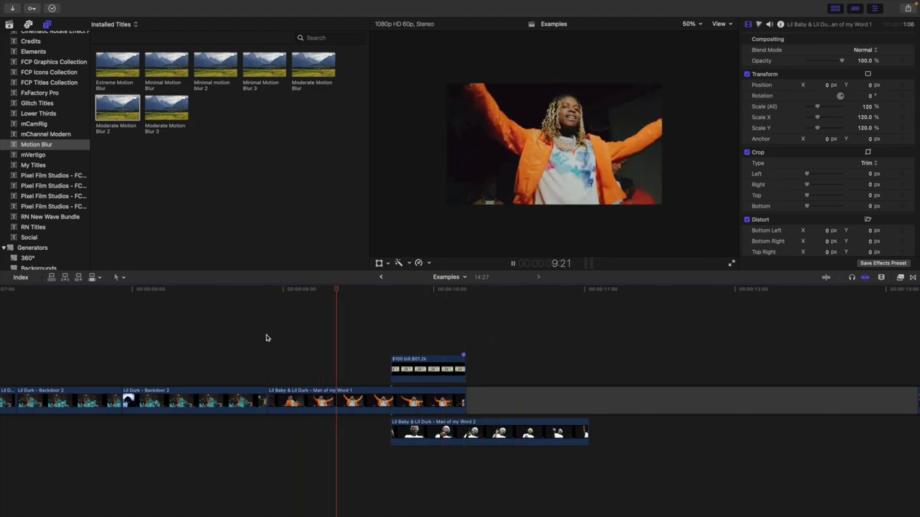
key(space)
Disable the Man of my Word 2 clip beneath the $100 bill
click(410, 343)
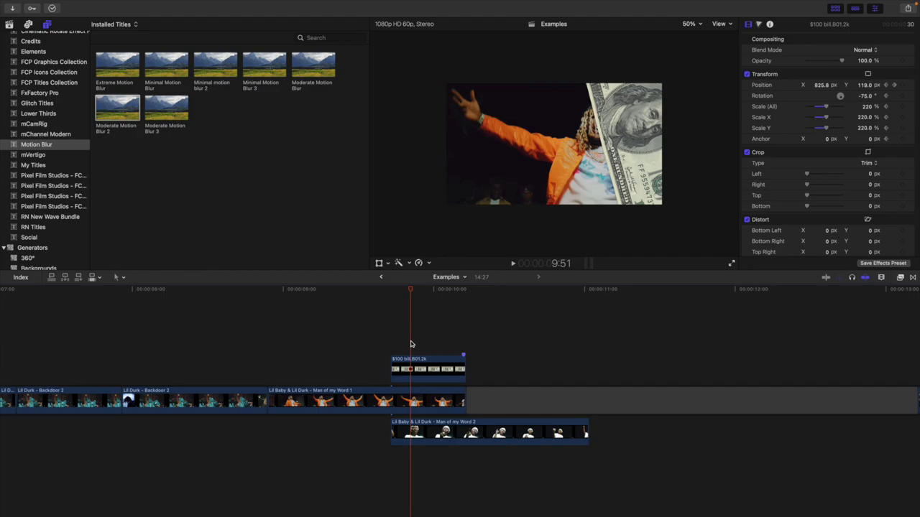
key(c)
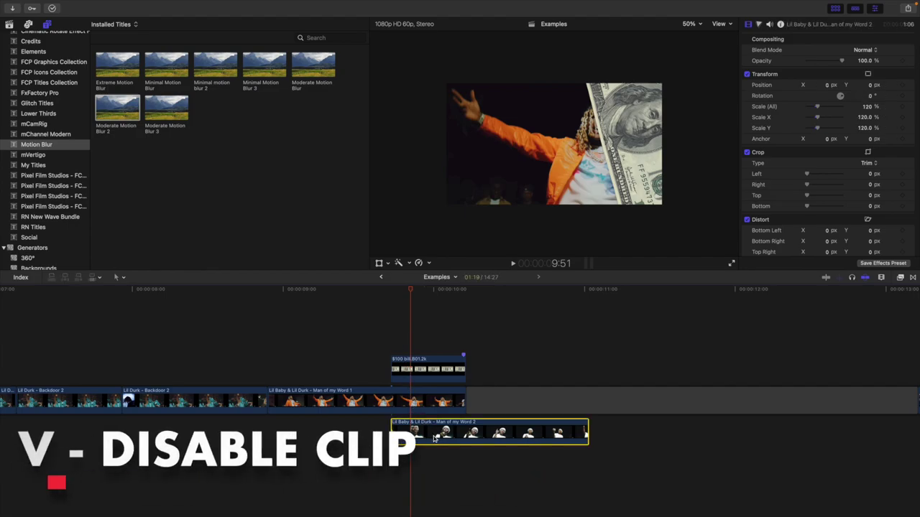
key(v)
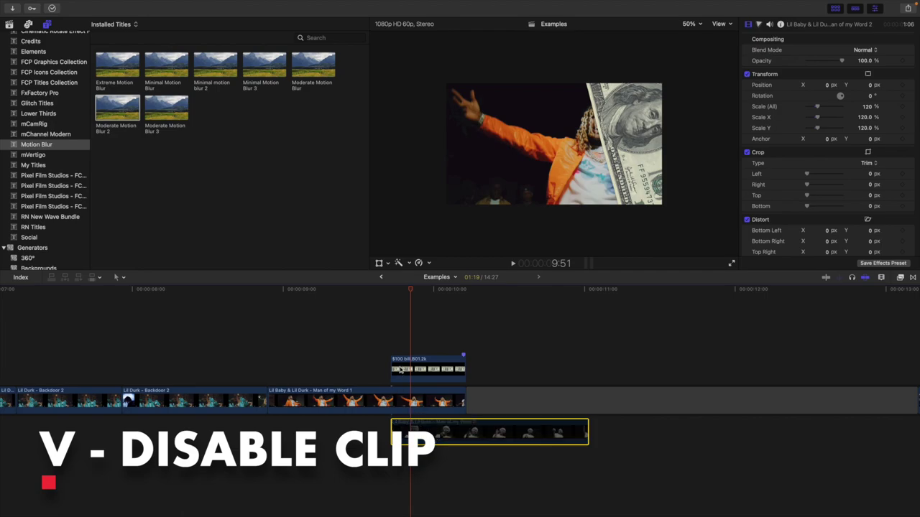
Blade the Man of my Word 1 clip at 9:43, where the $100 bill clip starts
click(392, 345)
click(405, 404)
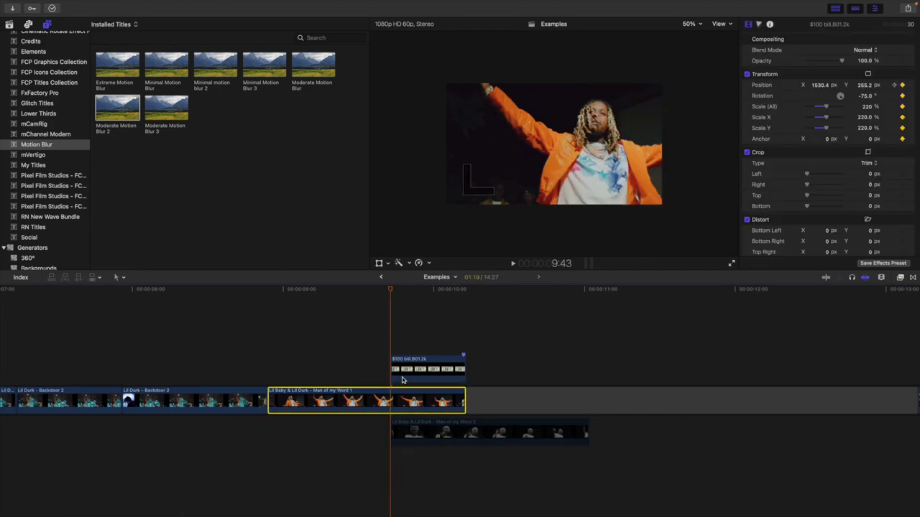
key(super+b)
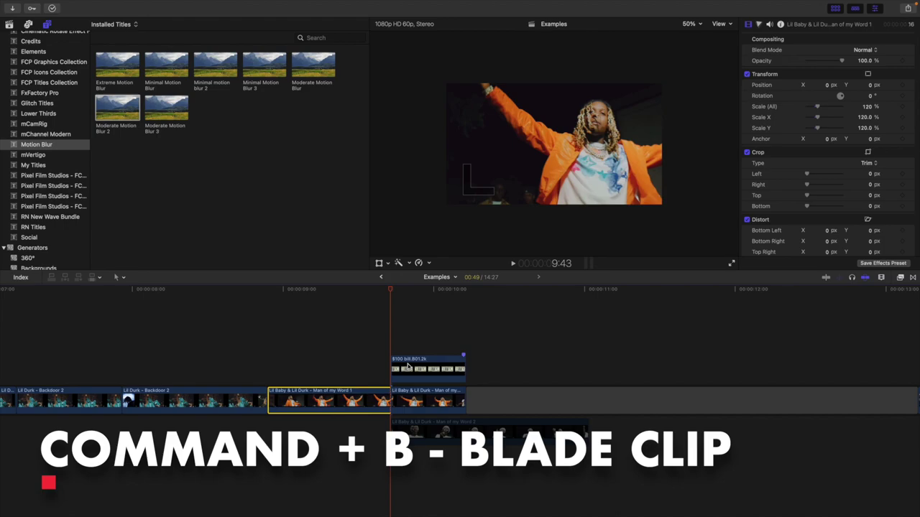
Apply the Draw Mask effect to the second part of the Man of my Word 1 clip
click(407, 403)
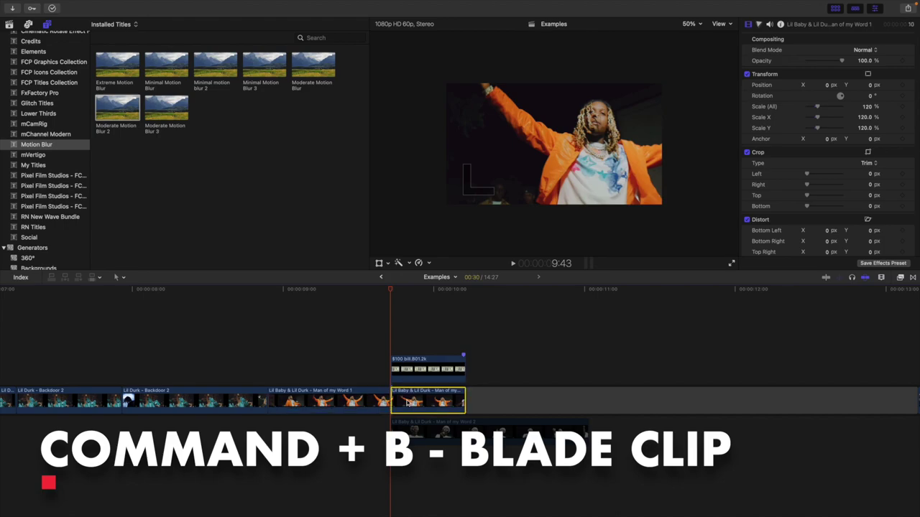
click(901, 279)
mouse_move(827, 319)
mouse_down()
mouse_move(427, 401)
mouse_move(442, 402)
mouse_up()
click(902, 279)
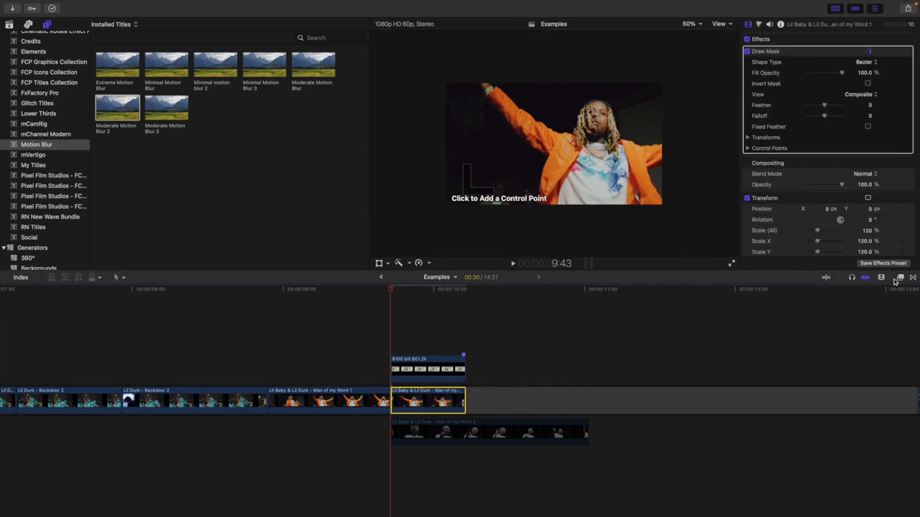
At 9:50, draw a closed Linear mask from the middle of the $100 bill to outside the frame's right edge and invert it
key(space)
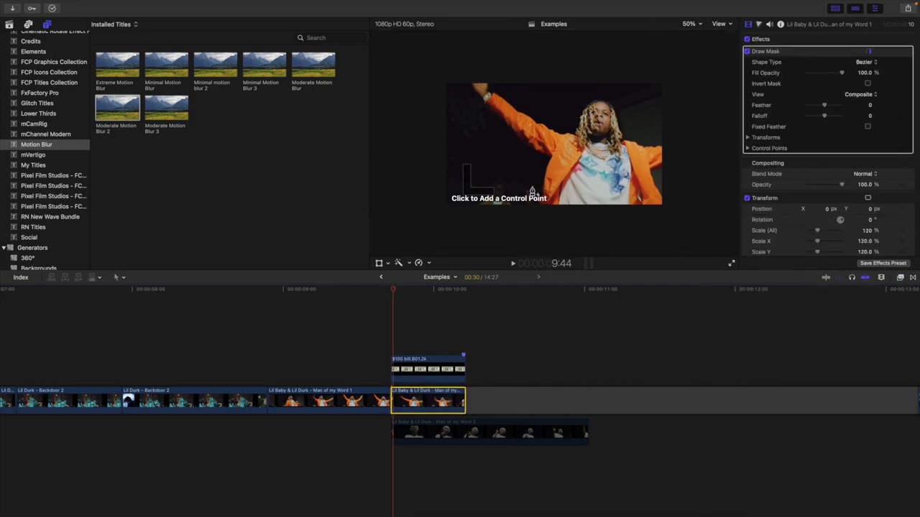
click(630, 48)
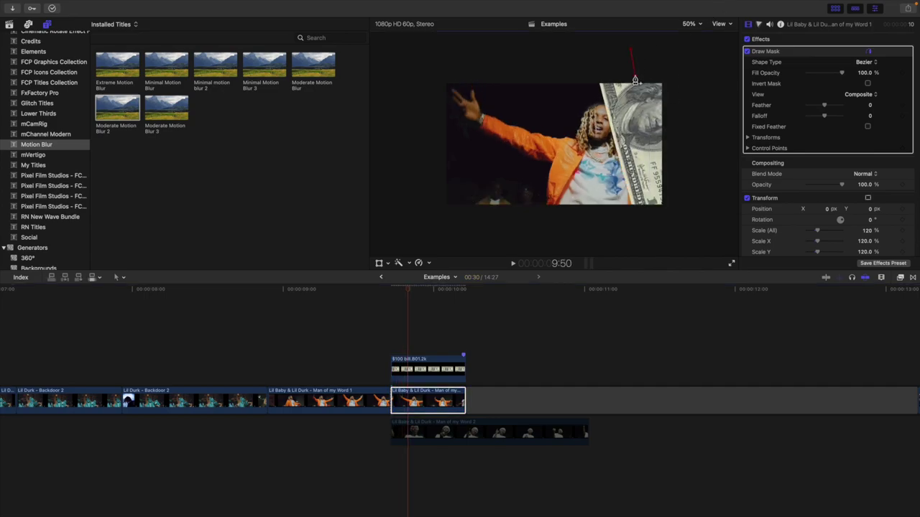
click(648, 129)
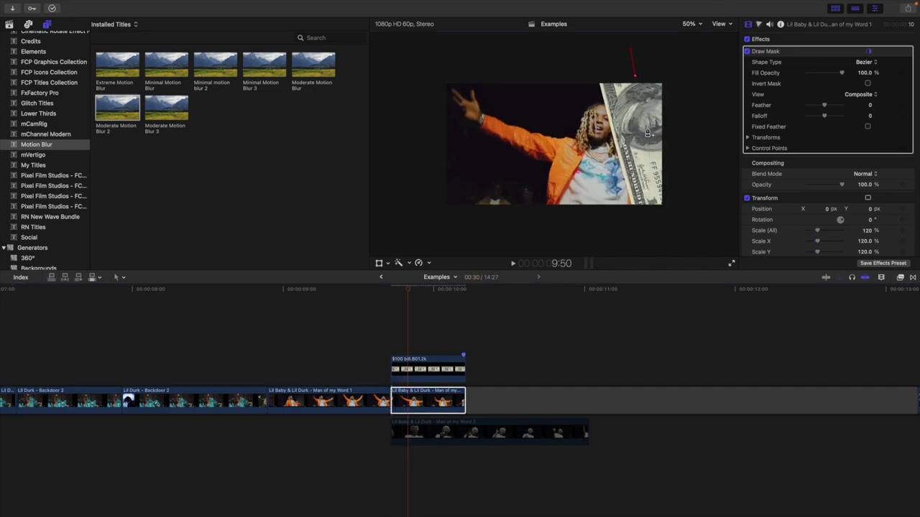
click(656, 214)
click(704, 57)
click(631, 52)
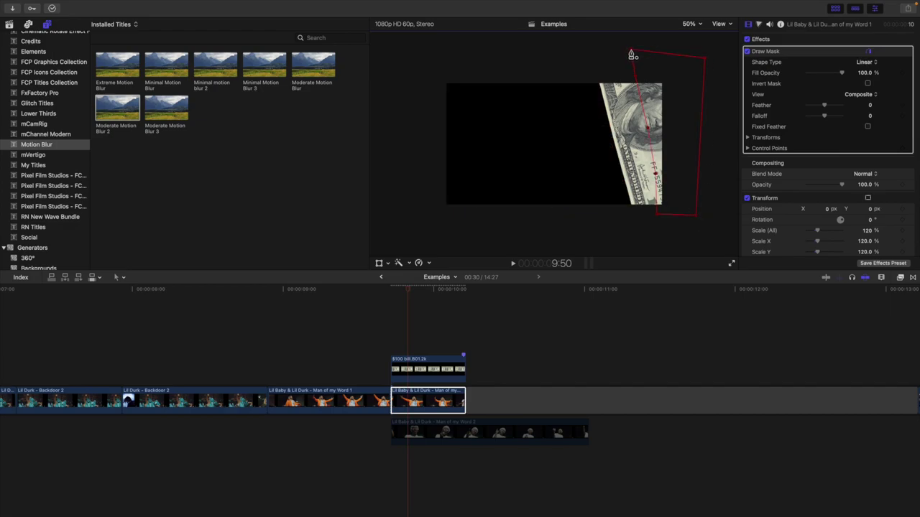
click(867, 84)
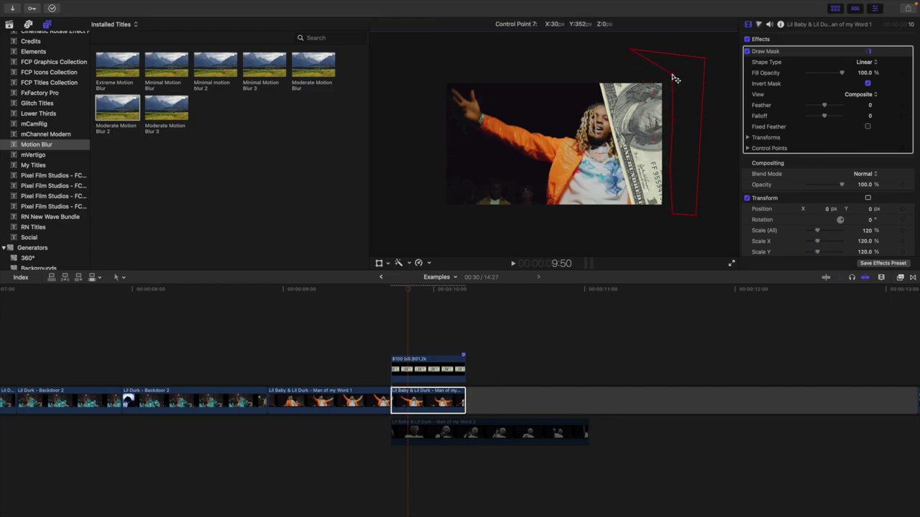
Add keyframes for the Draw Mask's position and control points at 9:43 on the second Man of my Word 1 part
click(393, 347)
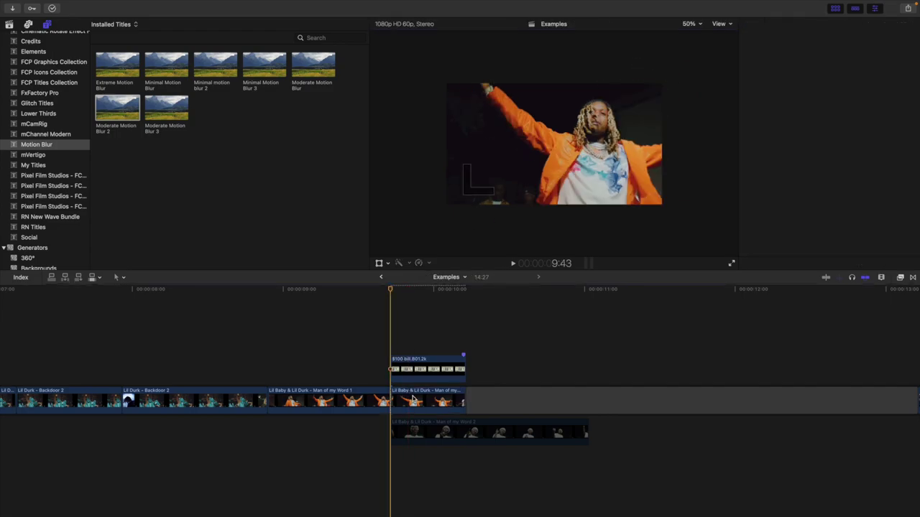
click(413, 399)
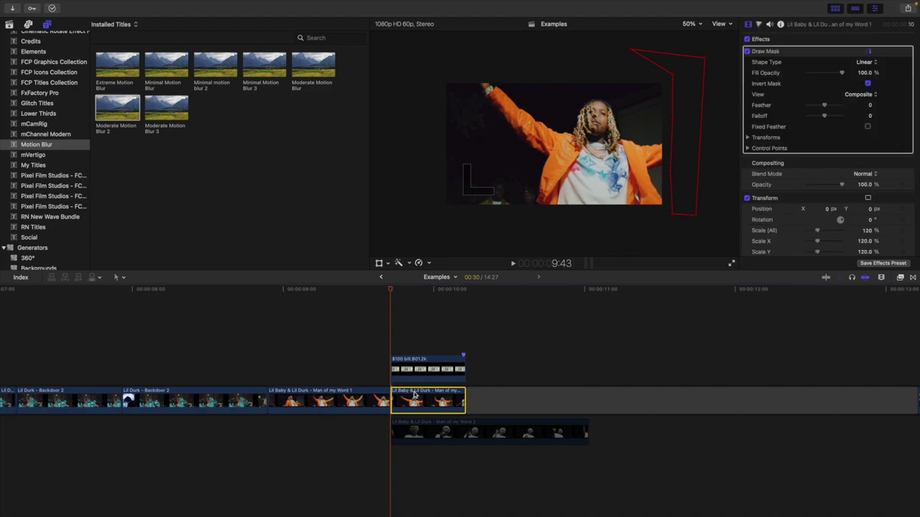
click(747, 137)
click(903, 148)
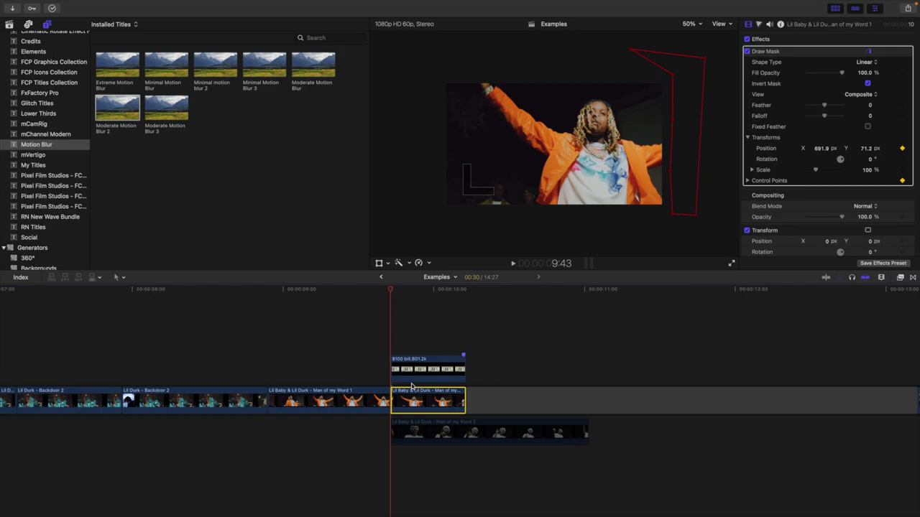
At 9:51, reshape the mask's left edge to run behind the $100 bill from above the frame to below it
key(Right)
key(Right)
key(Right)
key(Right)
key(Right)
key(Right)
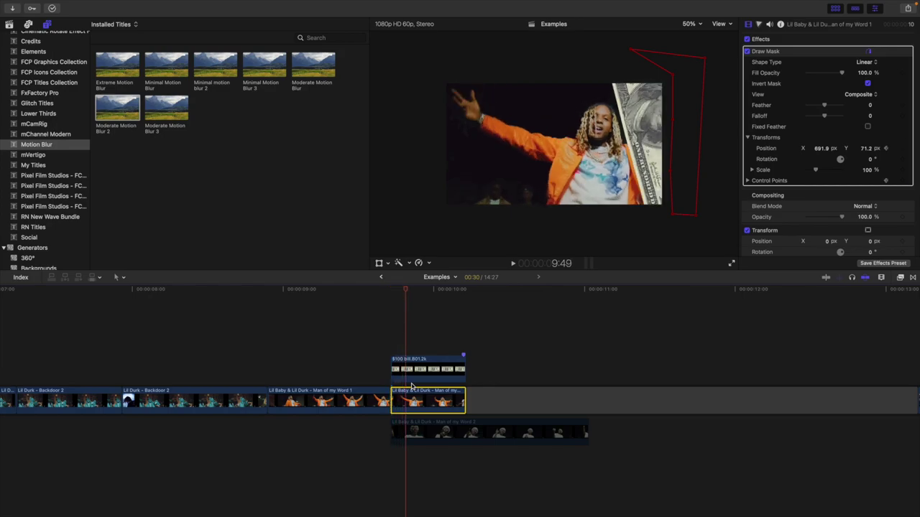
key(Right)
key(Right)
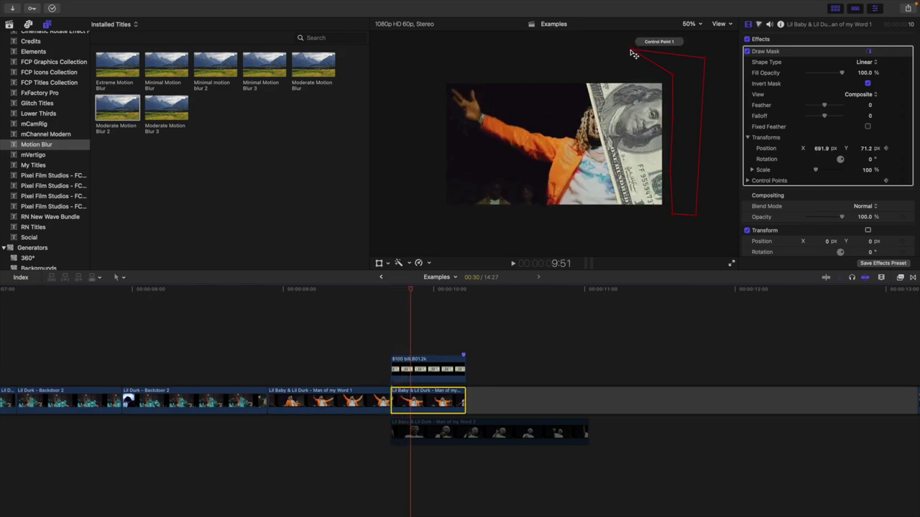
drag(630, 49, 598, 51)
drag(672, 79, 636, 232)
At about 9:53, reshape the mask's left edge to follow the middle of the $100 bill past the frame's lower border
key(Right)
key(Right)
key(Right)
key(Right)
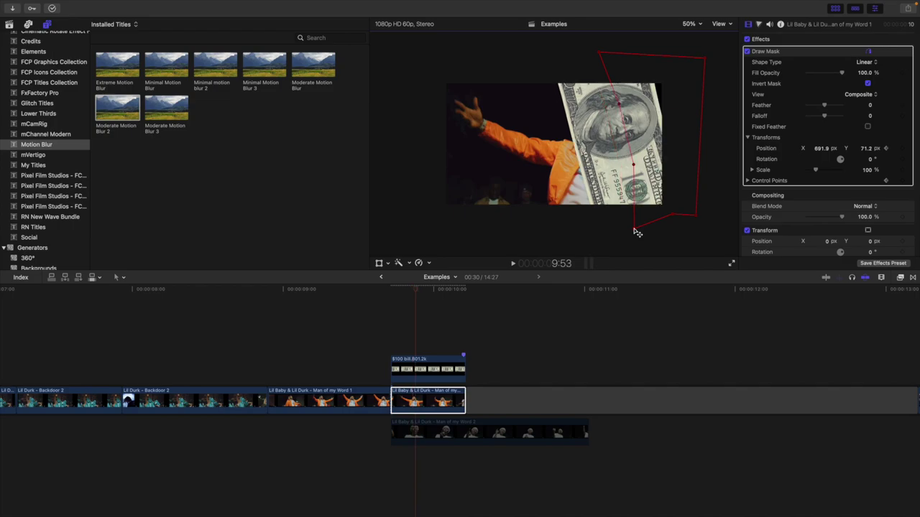
At 9:55, reshape the mask's left edge to run behind the $100 bill from above the frame to below it
key(Right)
key(Right)
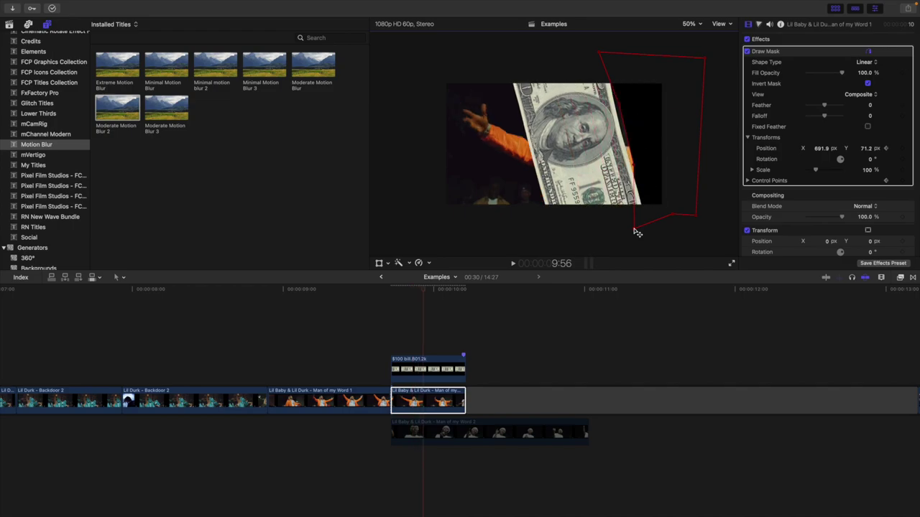
key(Left)
key(Left)
key(Left)
key(Left)
key(Left)
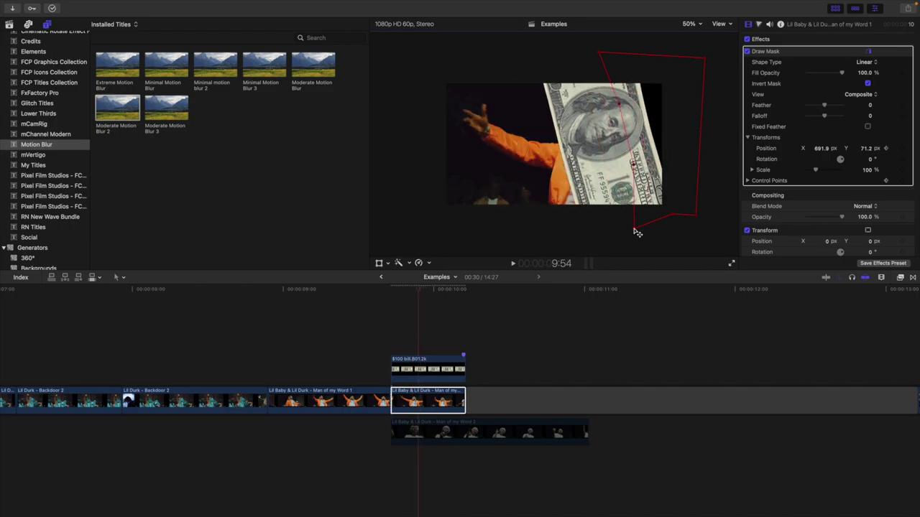
key(Right)
key(Right)
key(Right)
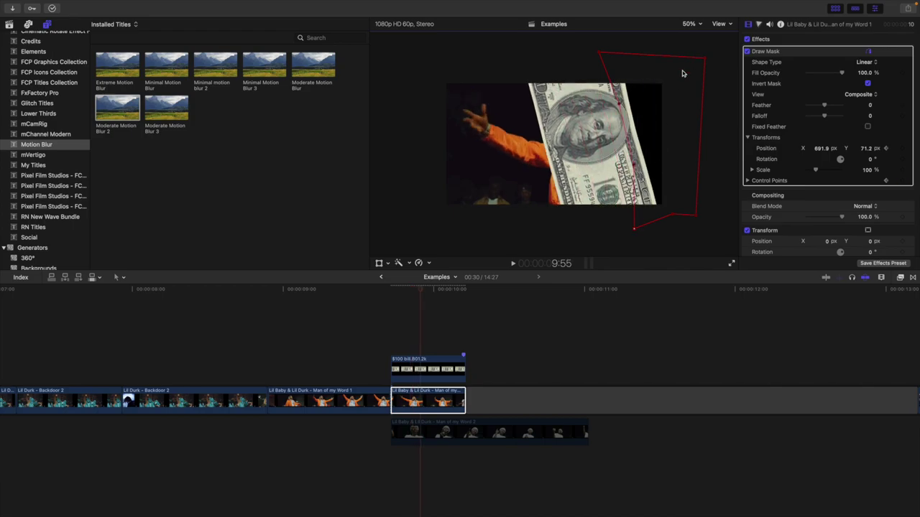
drag(628, 173, 594, 206)
drag(619, 104, 562, 96)
drag(597, 52, 545, 54)
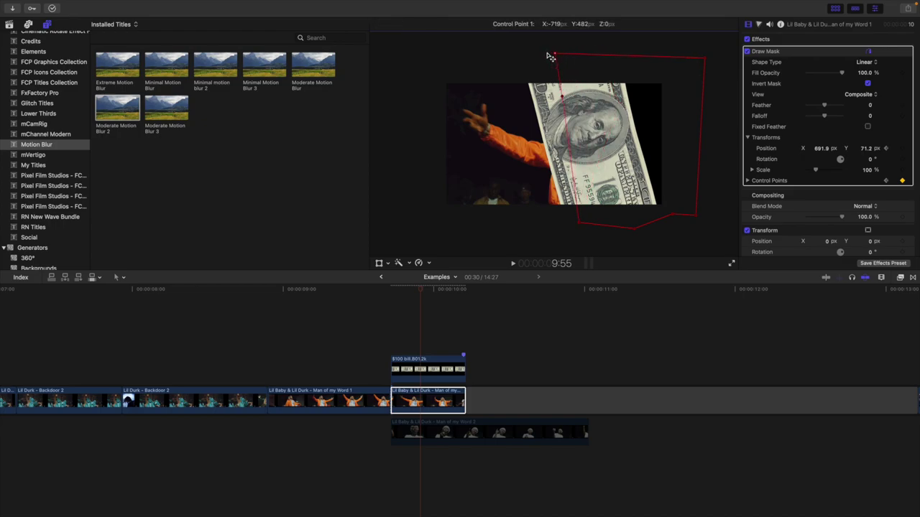
At 10:02, move the mask's left edge behind the $100 bill as it reaches the left side of the frame
click(412, 394)
key(Right)
key(Right)
key(Right)
key(Right)
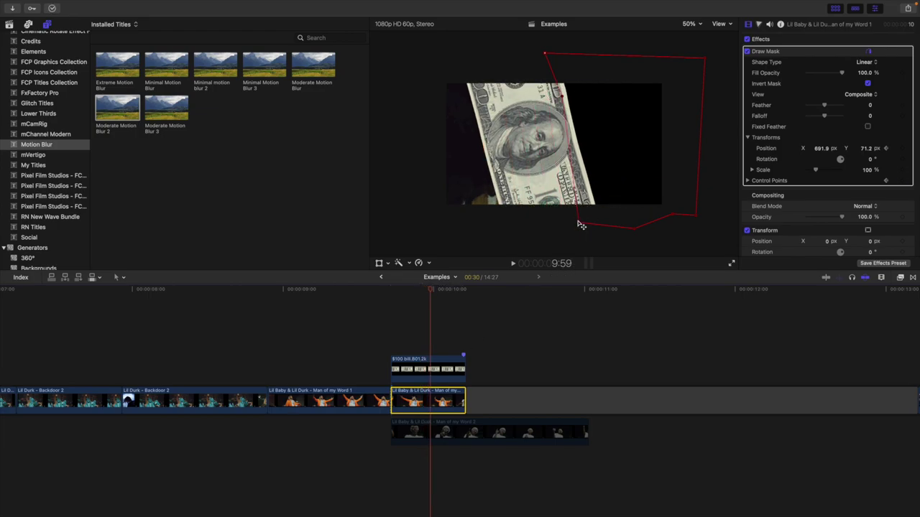
drag(579, 222, 552, 230)
drag(561, 100, 476, 80)
key(Right)
key(Right)
key(Right)
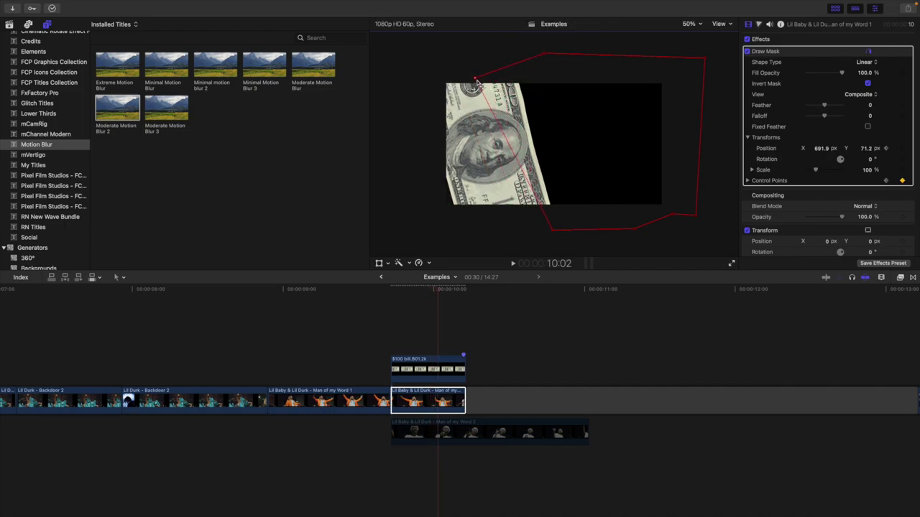
drag(551, 231, 496, 236)
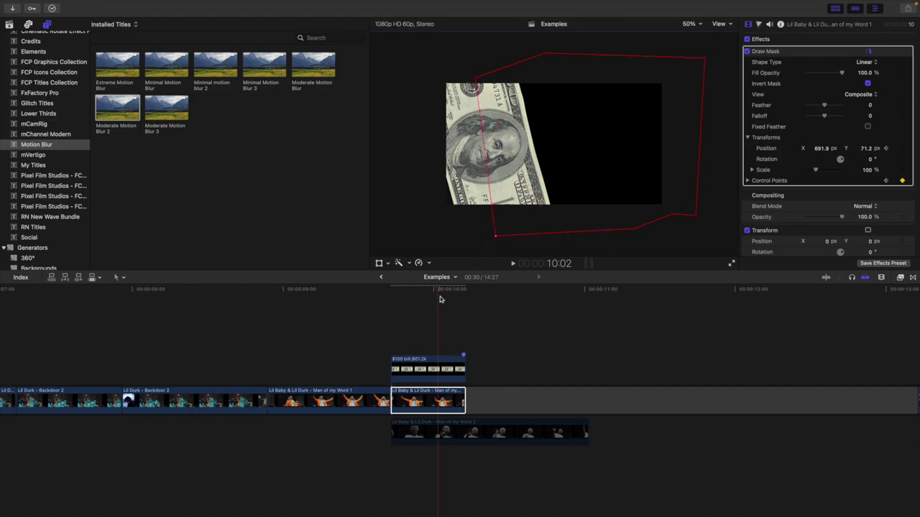
At 10:04, shift the mask's upper and lower left points further left to stay behind the $100 bill
key(Right)
key(Right)
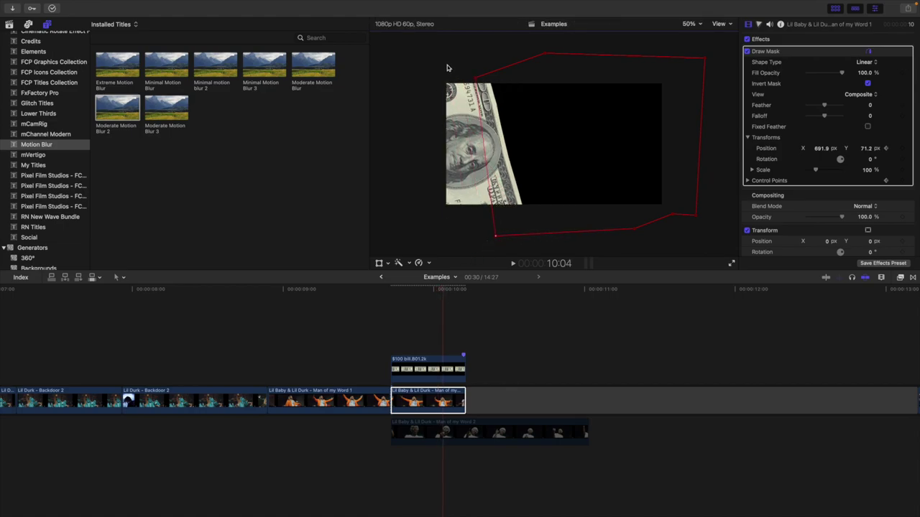
drag(475, 77, 458, 74)
drag(493, 235, 460, 231)
At 10:06, move the mask's upper and lower left points beyond the frame's left edge so the mask covers the whole picture
key(Right)
key(Right)
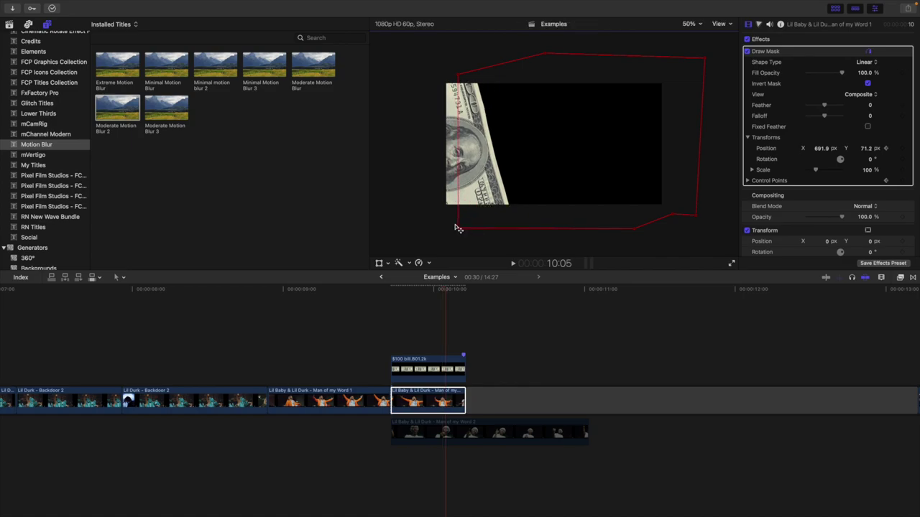
drag(460, 231, 431, 228)
drag(458, 75, 441, 75)
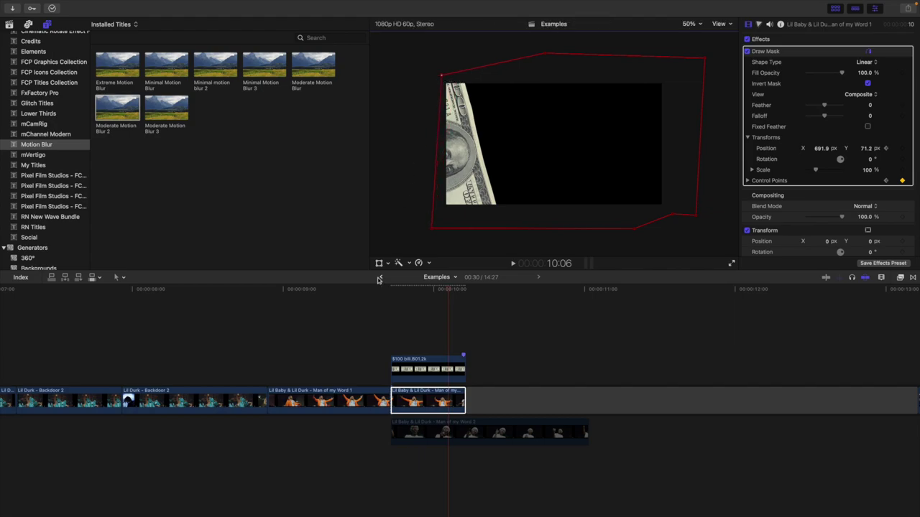
Examine the animated mask frame by frame from 9:43 to past 10:05 and back to find where it separates from the $100 bill
click(395, 344)
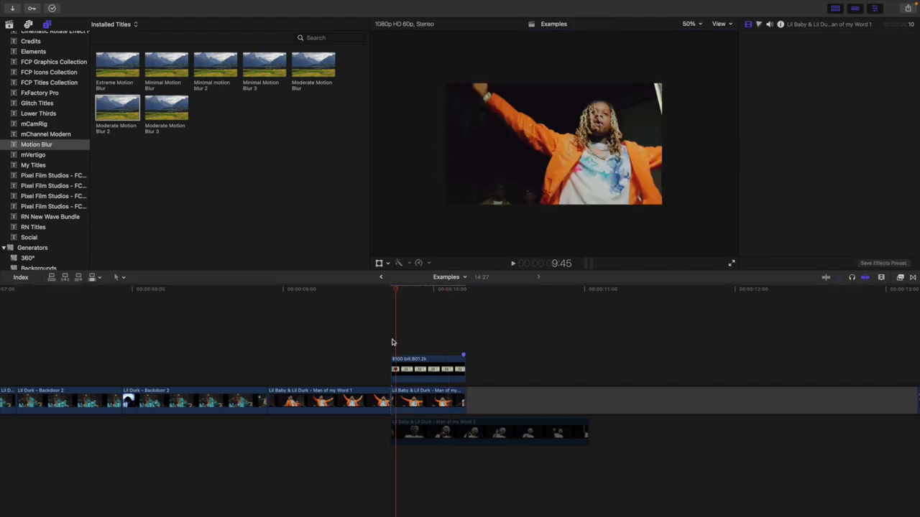
click(438, 402)
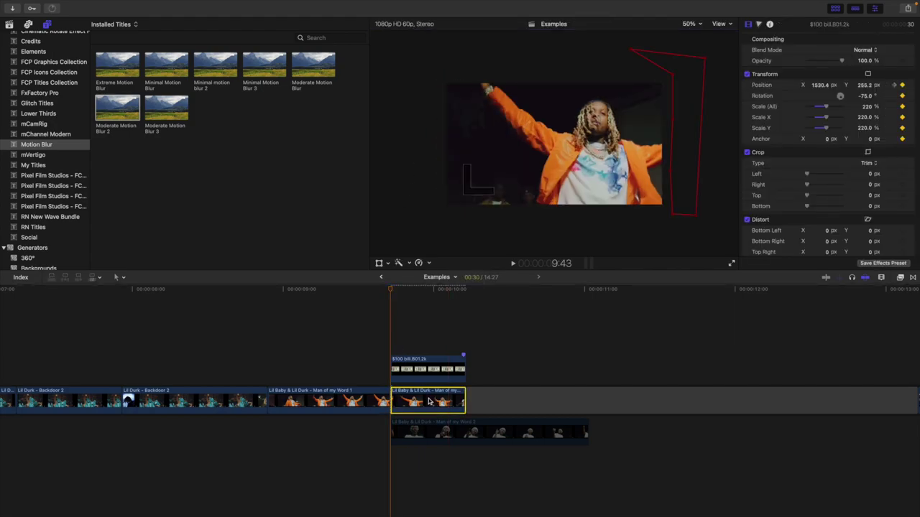
click(392, 333)
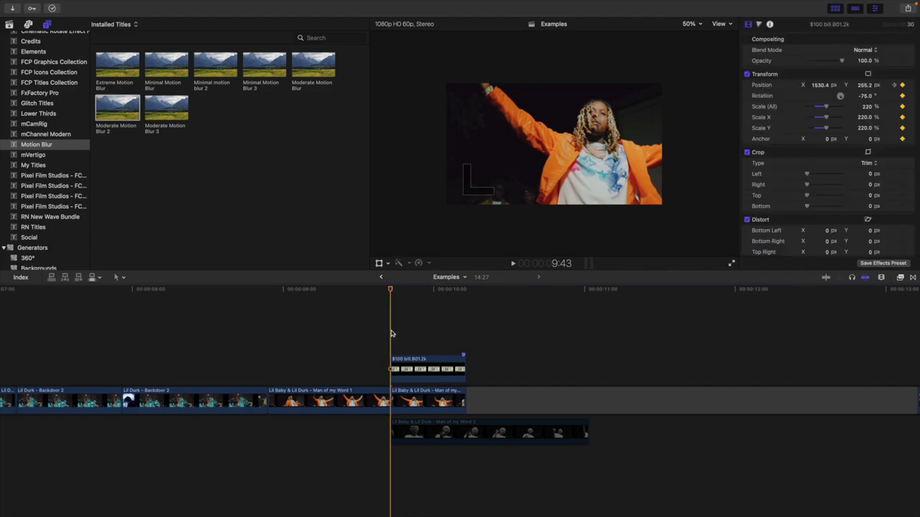
key(Right)
key(Right)
key(Right)
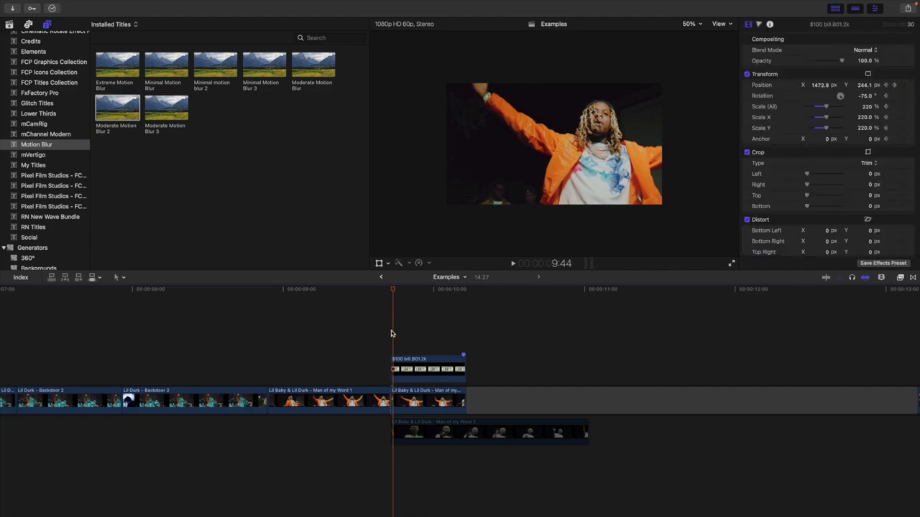
key(Right)
key(Right)
key(Right)
key(Right)
key(Right)
key(Right)
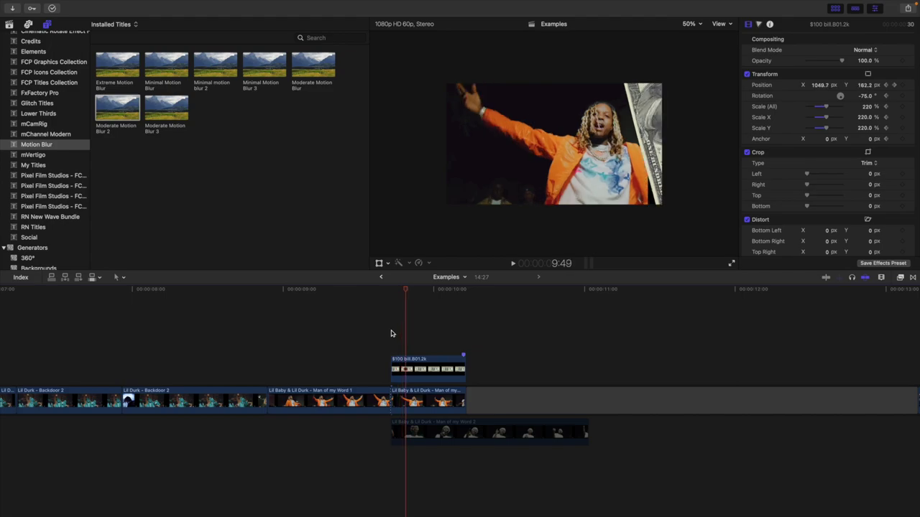
key(Right)
key(Right)
key(Right)
key(Right)
key(Right)
key(Right)
key(Right)
key(Right)
key(Right)
key(Right)
key(Right)
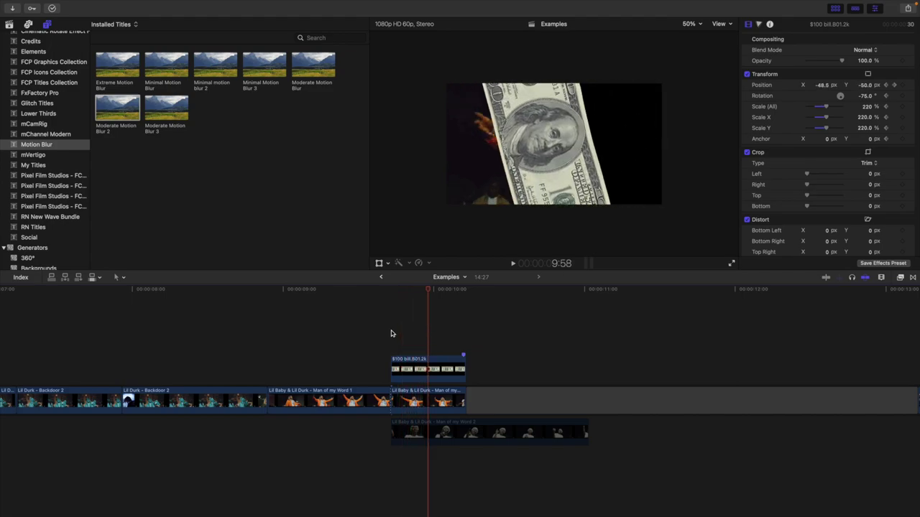
key(Right)
key(Right)
key(Right)
key(Right)
key(Left)
key(Left)
key(Left)
key(Left)
key(Left)
key(Left)
key(Left)
key(Left)
key(Left)
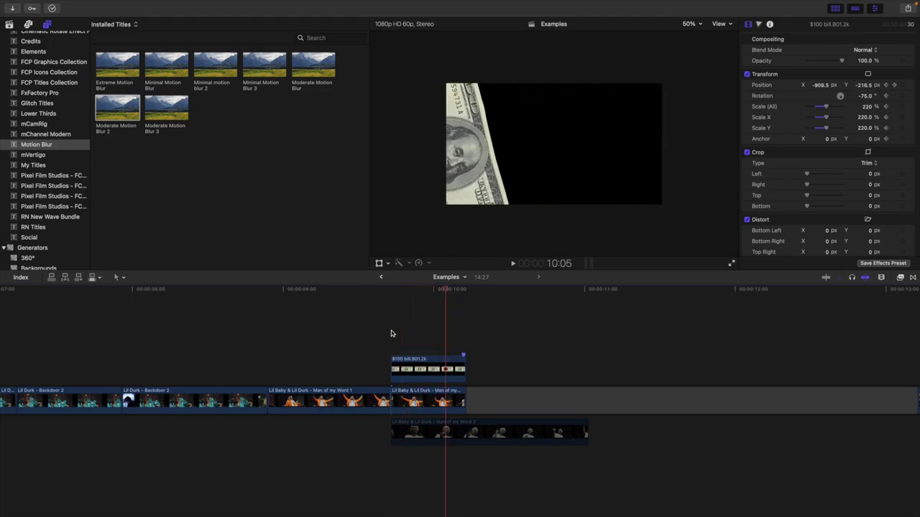
key(Left)
key(Left)
key(Left)
key(Left)
key(Left)
key(Left)
key(Left)
key(Left)
key(Left)
key(Left)
key(Left)
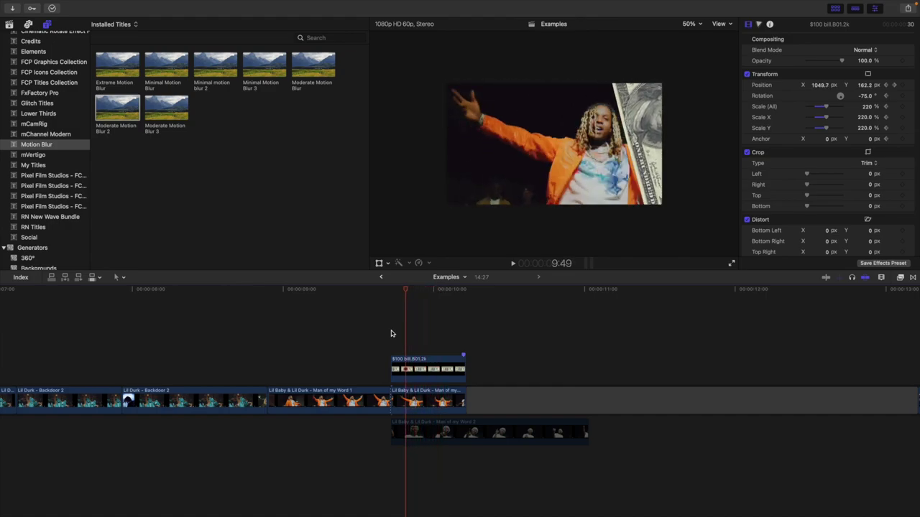
key(Left)
key(Left)
key(Left)
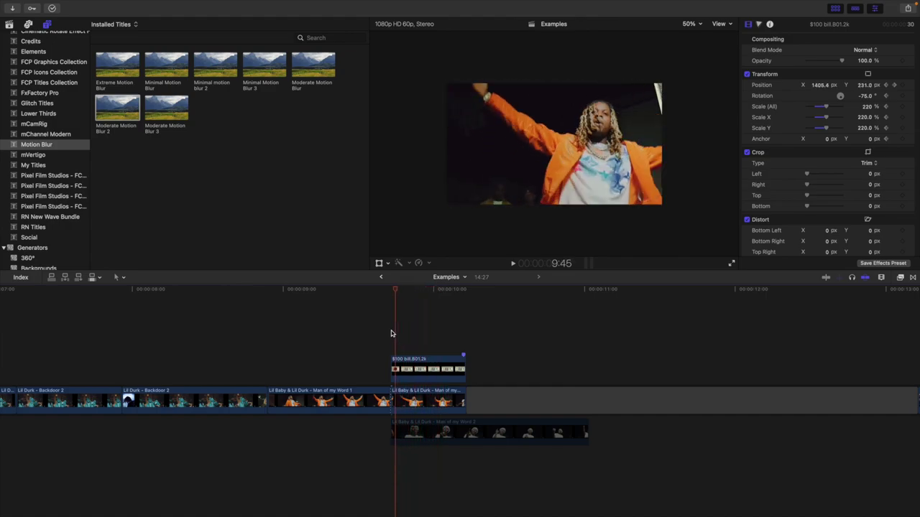
Correct the mask on the second Man of my Word 1 part at 9:44 and 9:47, pulling its left edge outside the frame and behind the bill
click(411, 396)
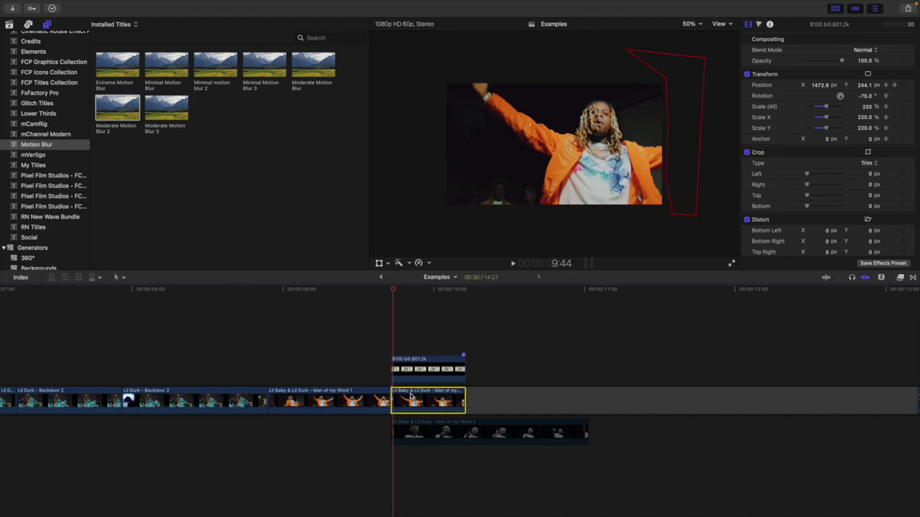
click(673, 180)
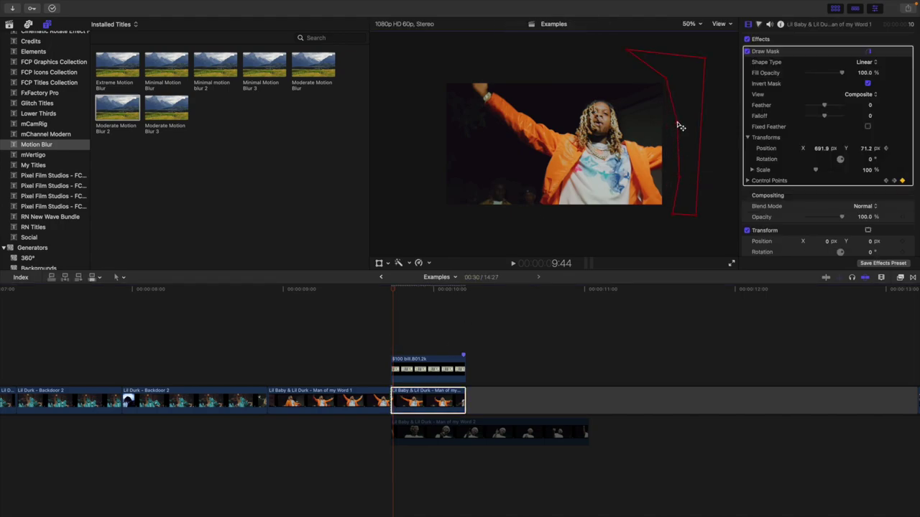
key(Right)
key(Right)
key(Right)
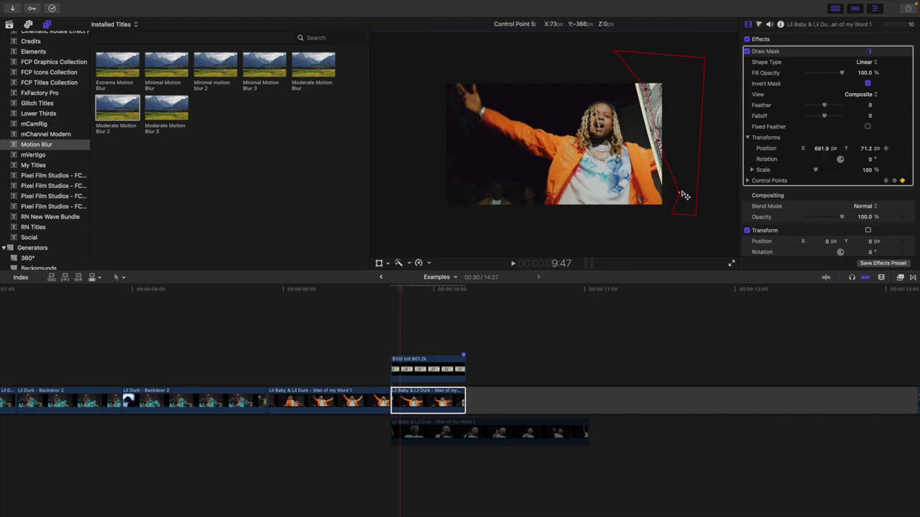
Check the corrected mask frame by frame through the $100 bill's movement and play the transition from the start of Man of my Word 1
key(Right)
key(Right)
key(Right)
key(Right)
key(Right)
key(Right)
key(Right)
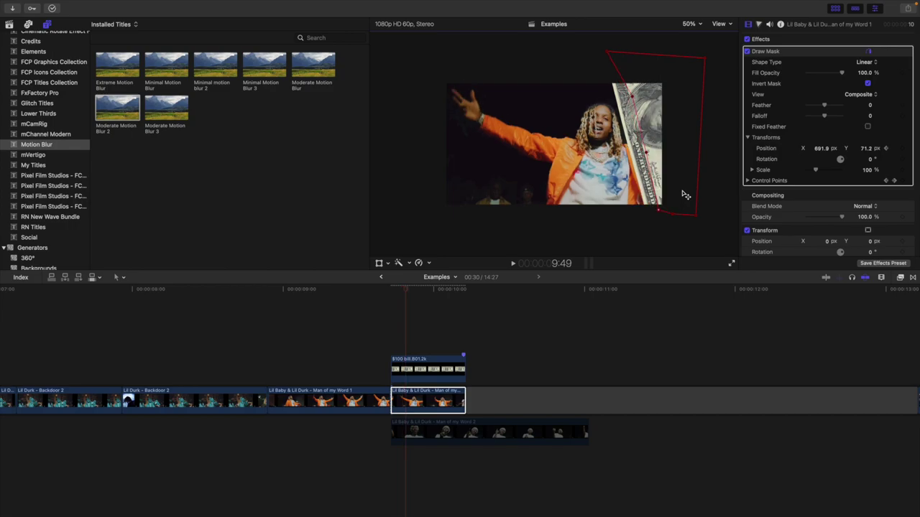
click(394, 346)
key(Right)
key(Right)
key(Right)
key(Right)
key(Right)
key(Right)
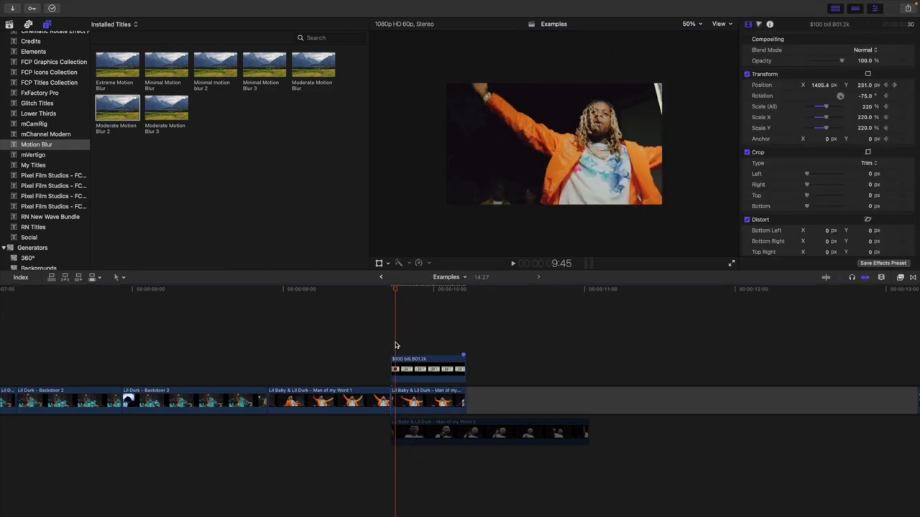
key(Right)
key(Right)
key(Right)
key(Right)
key(Right)
key(Right)
key(Right)
key(Right)
key(Right)
key(Right)
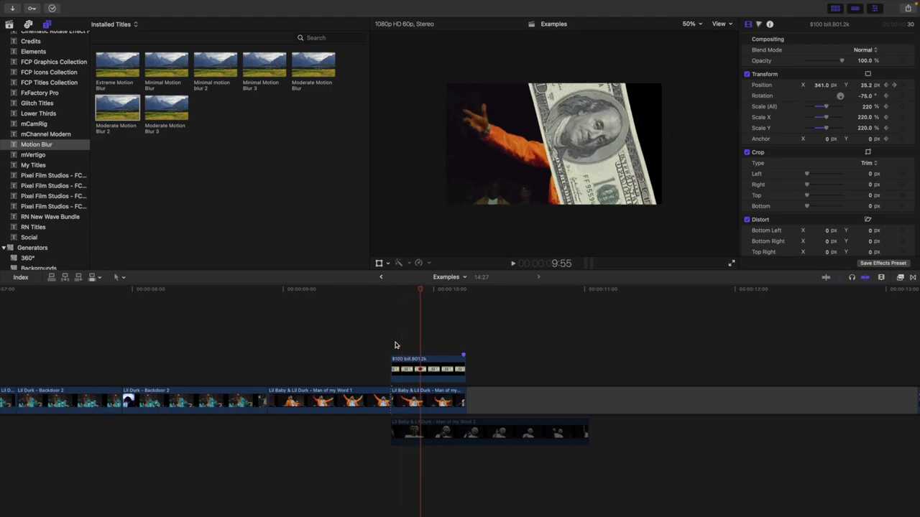
click(272, 361)
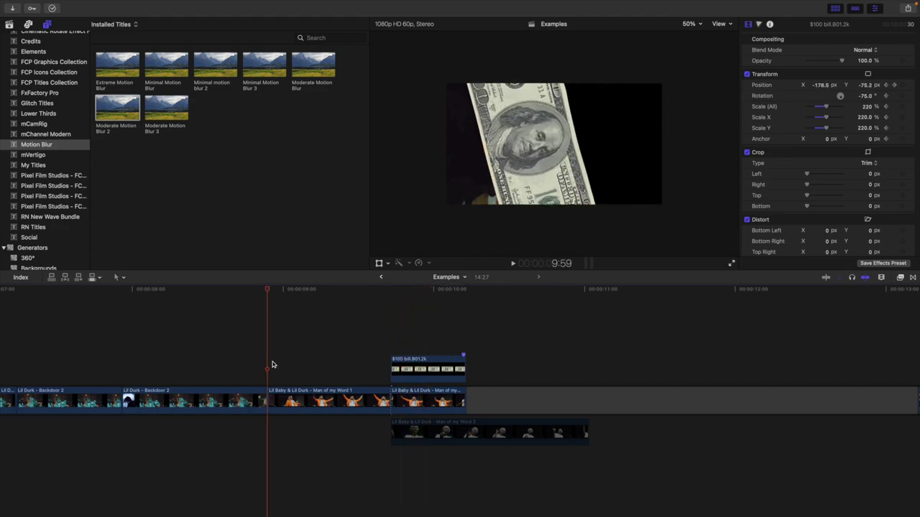
key(space)
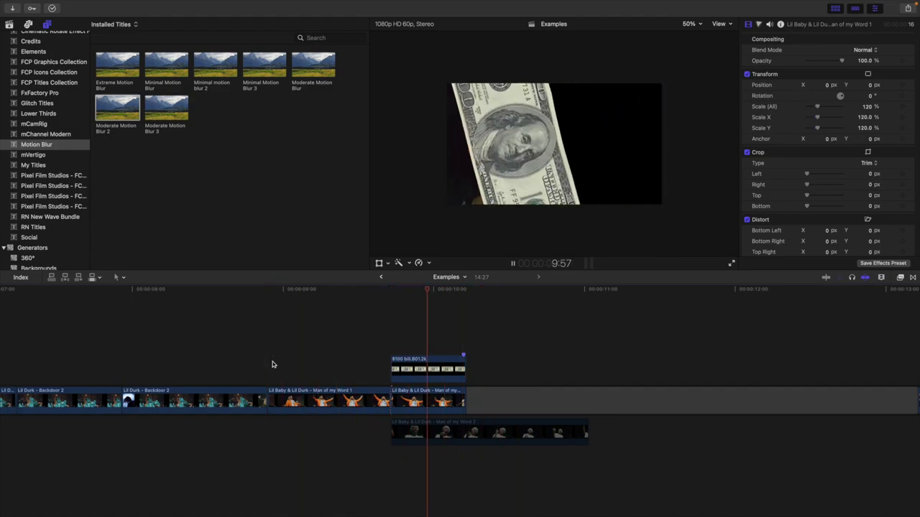
key(space)
Enable the Man of my Word 2 clip beneath the masked clip
click(426, 349)
click(446, 432)
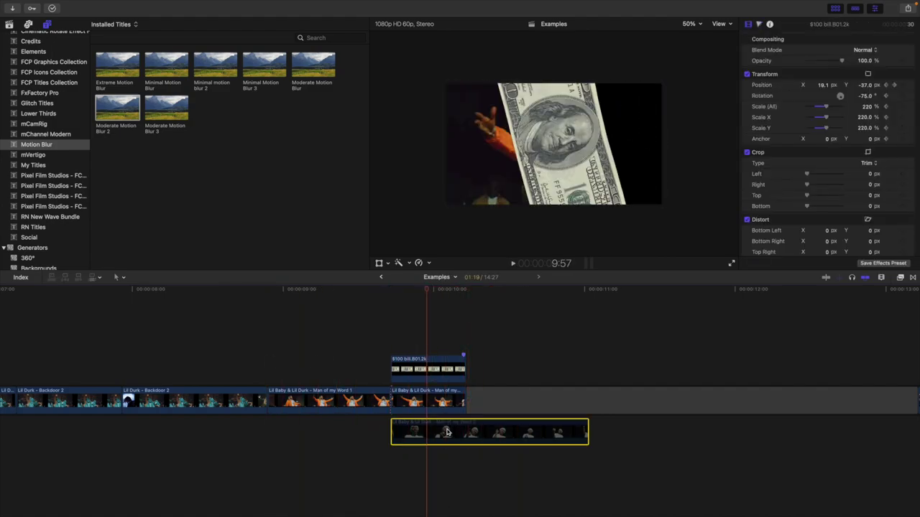
key(v)
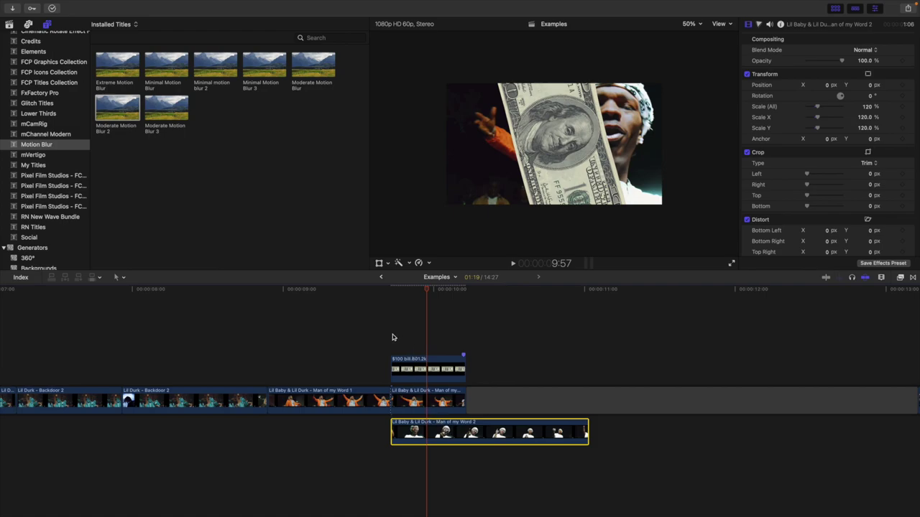
Play the $100 bill transition into Man of my Word 2, replay it from Man of my Word 1, and return to 9:51
click(393, 337)
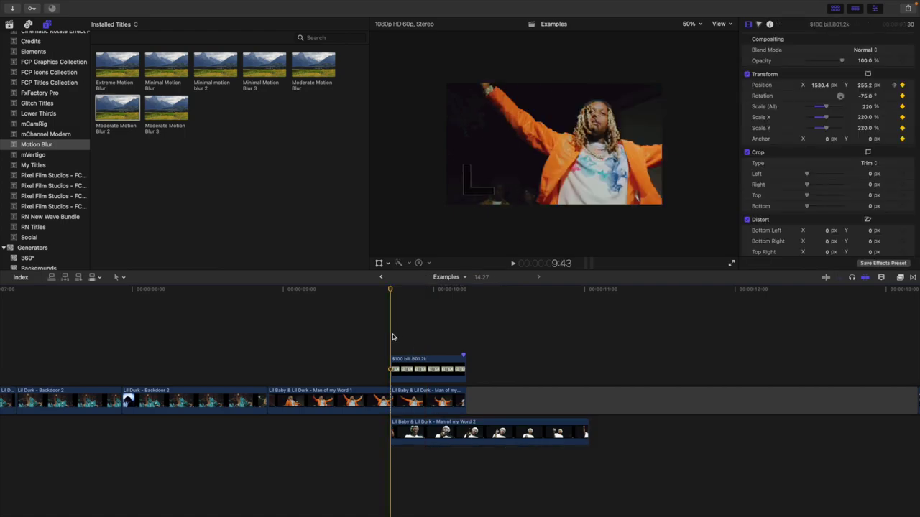
key(space)
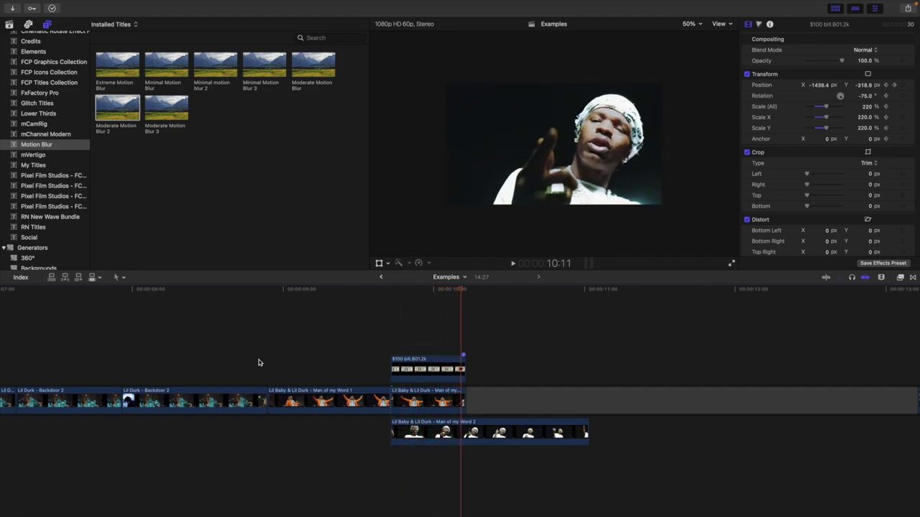
key(space)
key(space)
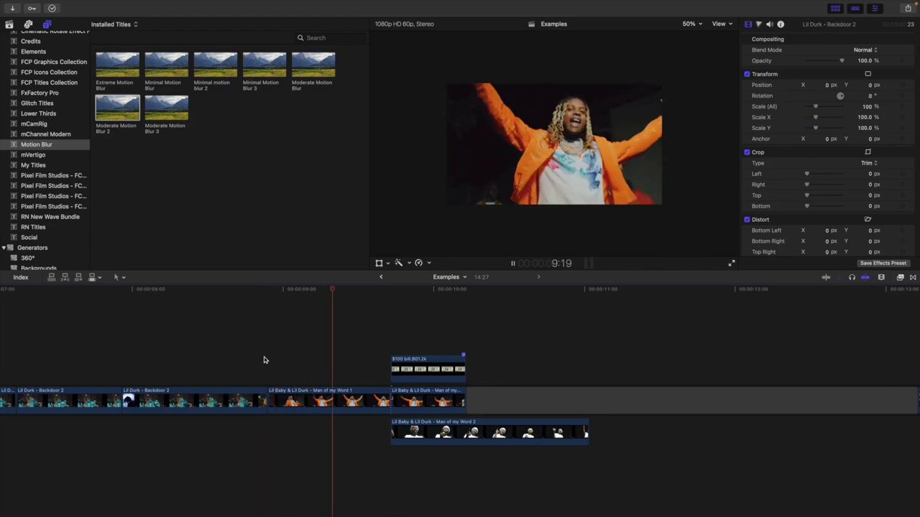
click(264, 360)
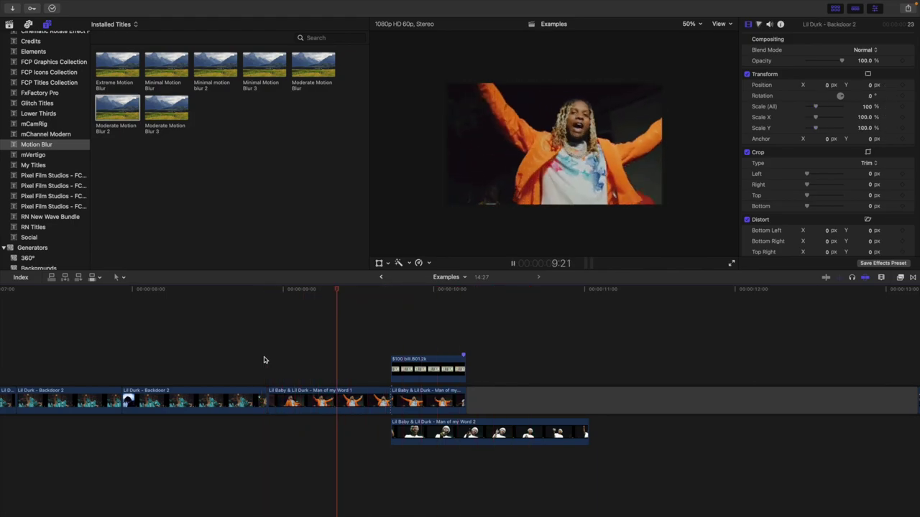
key(space)
click(411, 342)
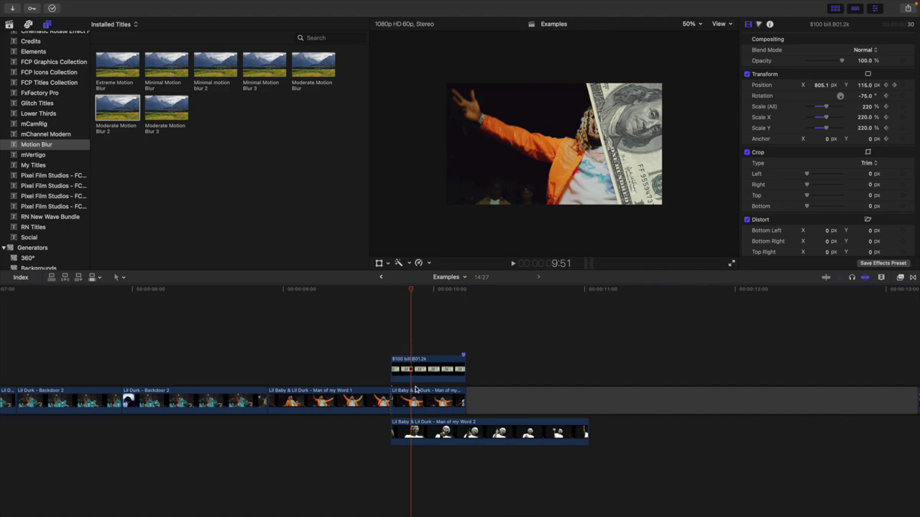
Inspect the second Man of my Word 1 part's mask frame by frame from 9:43 through the $100 bill's movement, and replay the transition
click(419, 401)
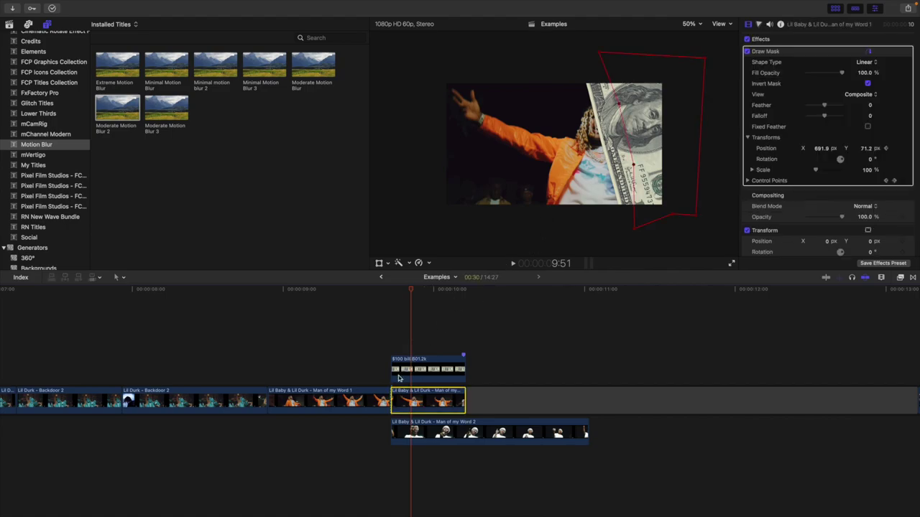
click(391, 349)
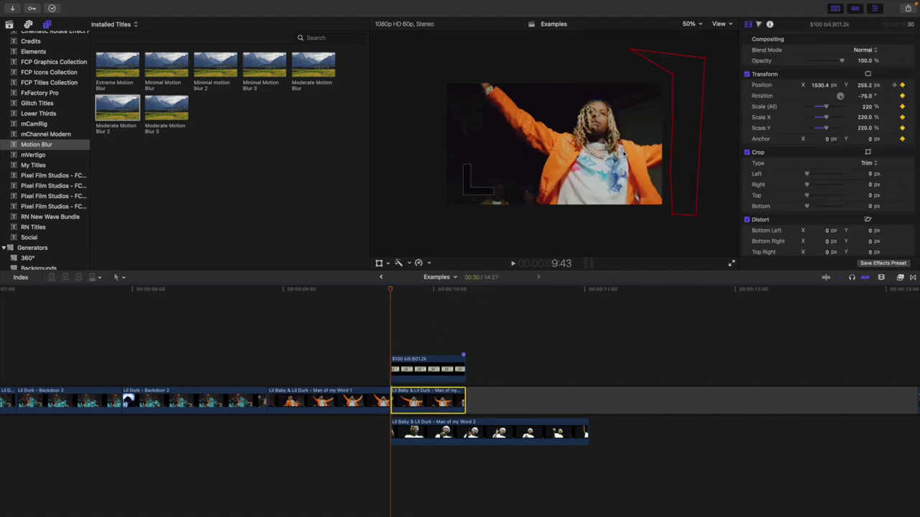
key(Right)
key(Right)
key(Right)
key(Right)
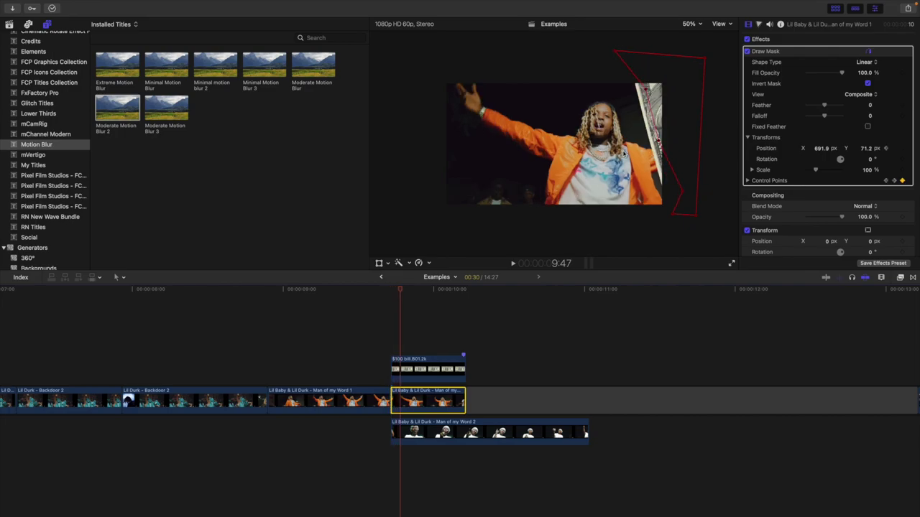
key(Right)
key(Right)
key(Right)
key(Right)
key(Right)
key(Right)
key(Right)
key(Right)
key(Right)
key(Right)
key(Right)
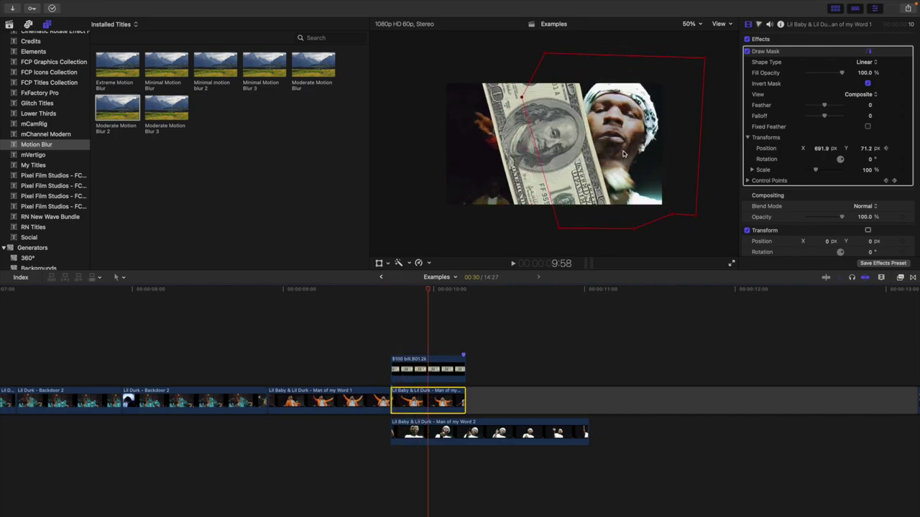
key(Right)
key(Right)
key(Right)
key(Right)
key(Right)
key(Right)
key(Right)
key(Right)
key(Right)
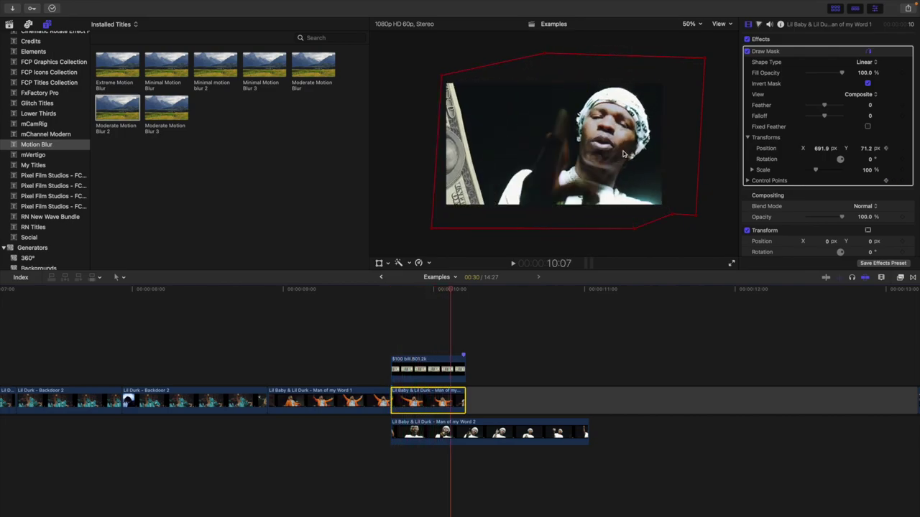
key(Right)
key(Right)
click(278, 347)
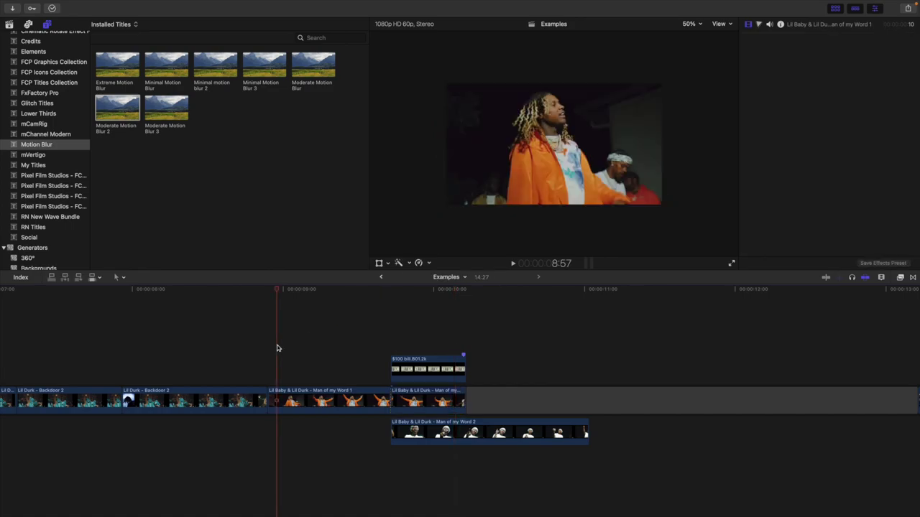
key(space)
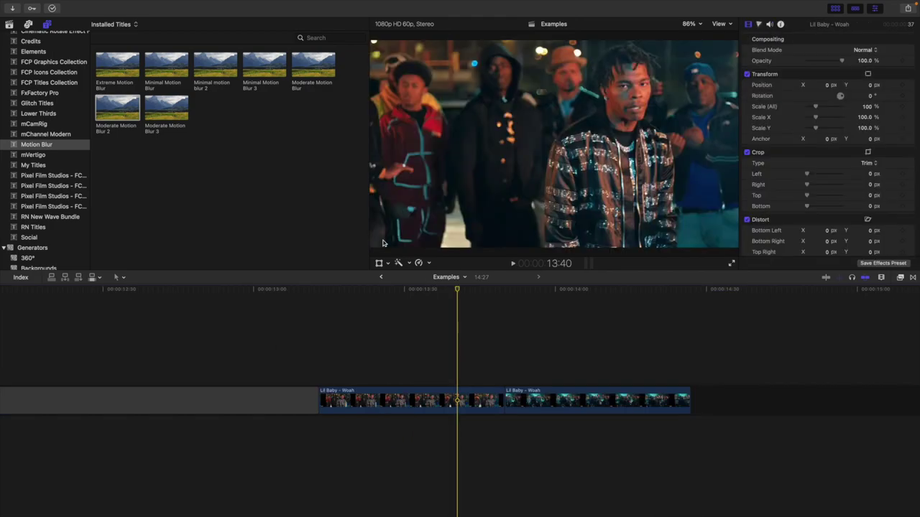
Place the Short adjustment layer above the first Woah clip at 13:33 and set its duration to 10 frames
scroll(36, 104, up, 5)
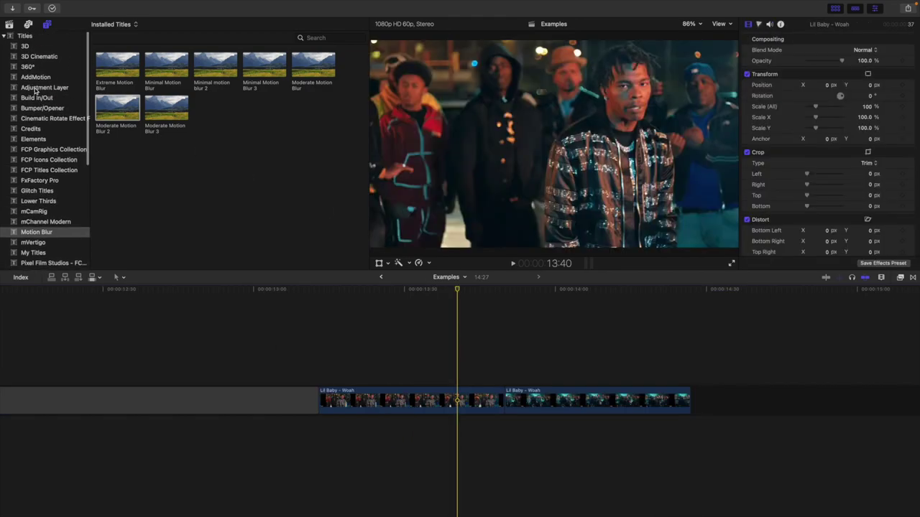
click(35, 89)
drag(206, 74, 420, 359)
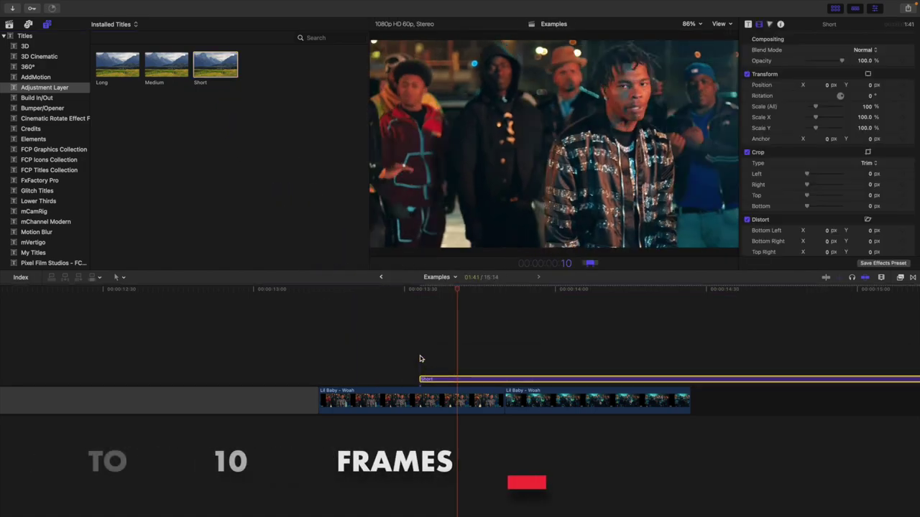
text(10)
key(Return)
click(420, 359)
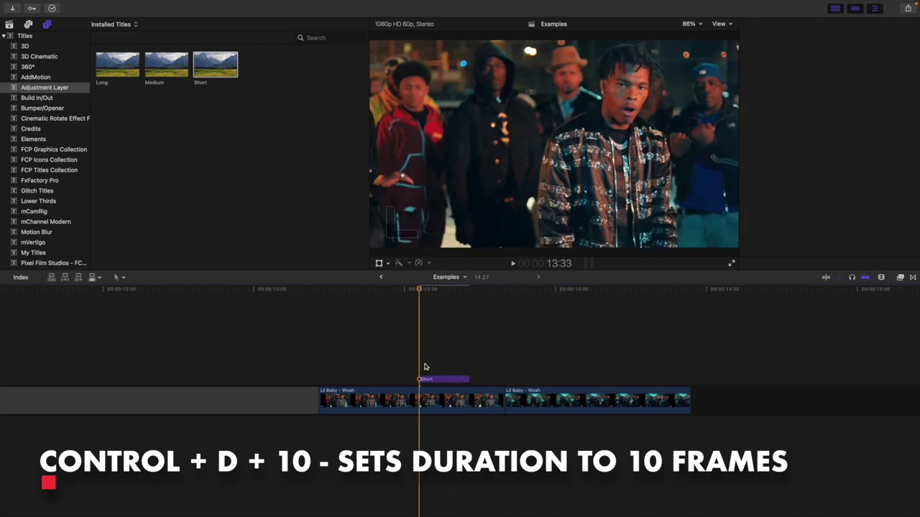
Add a marker at the adjustment layer's midpoint, 13:38, and move the layer so the marker lines up with the cut between the Woah clips
click(430, 378)
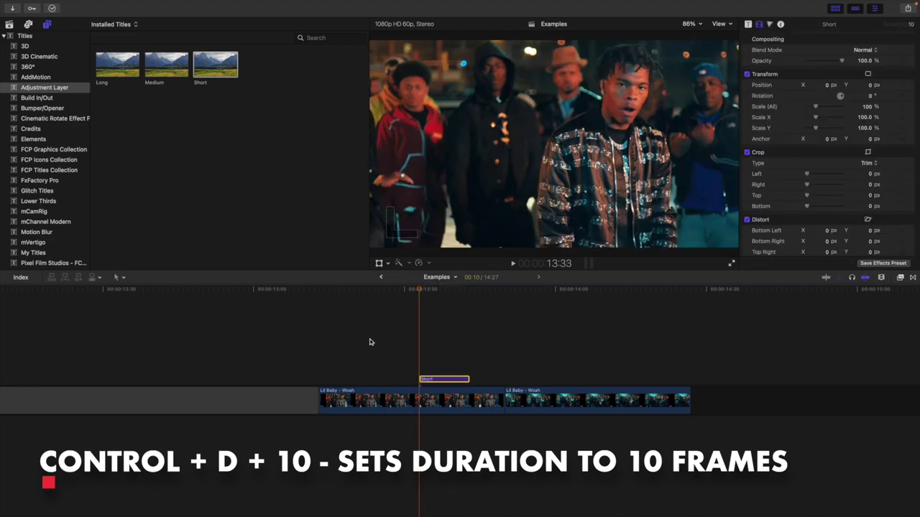
key(Right)
key(Right)
key(Right)
key(Right)
key(Right)
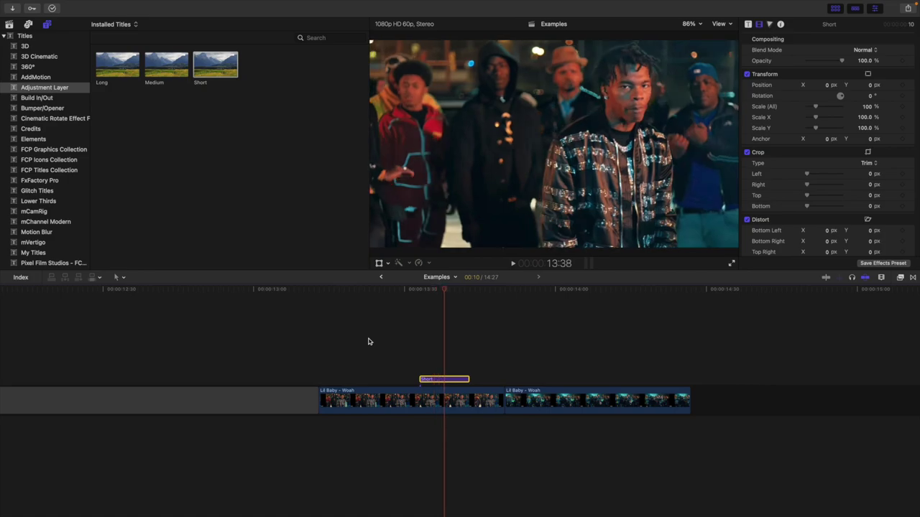
drag(453, 379, 512, 381)
Apply the Directional blur effect to the Short adjustment layer over the Woah cut
click(486, 365)
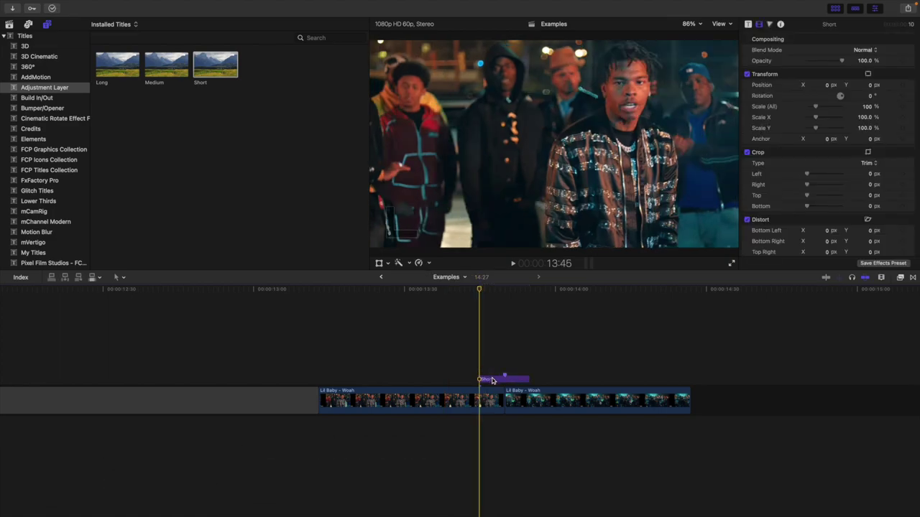
click(487, 380)
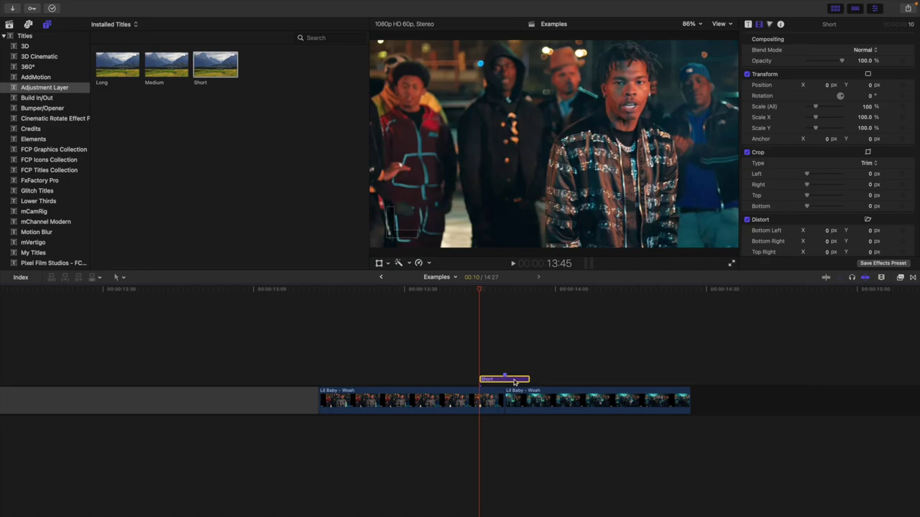
click(899, 278)
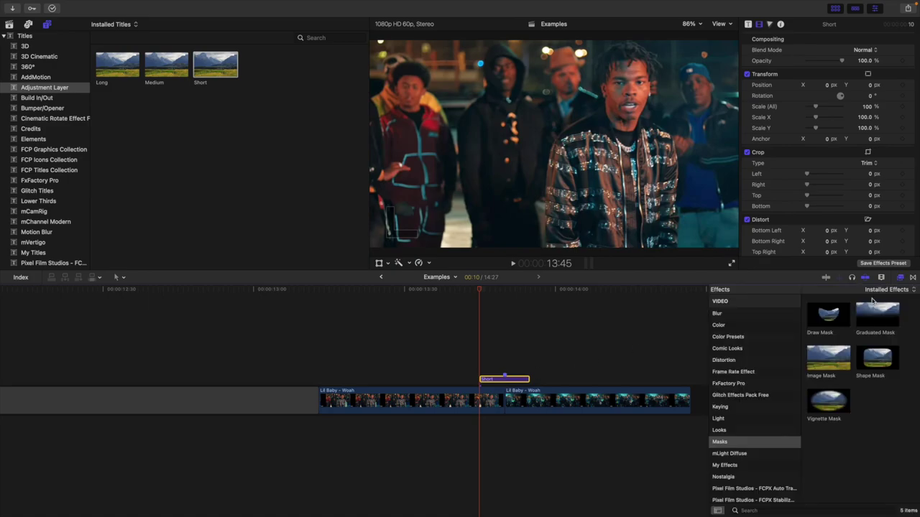
scroll(738, 383, up, 3)
click(721, 379)
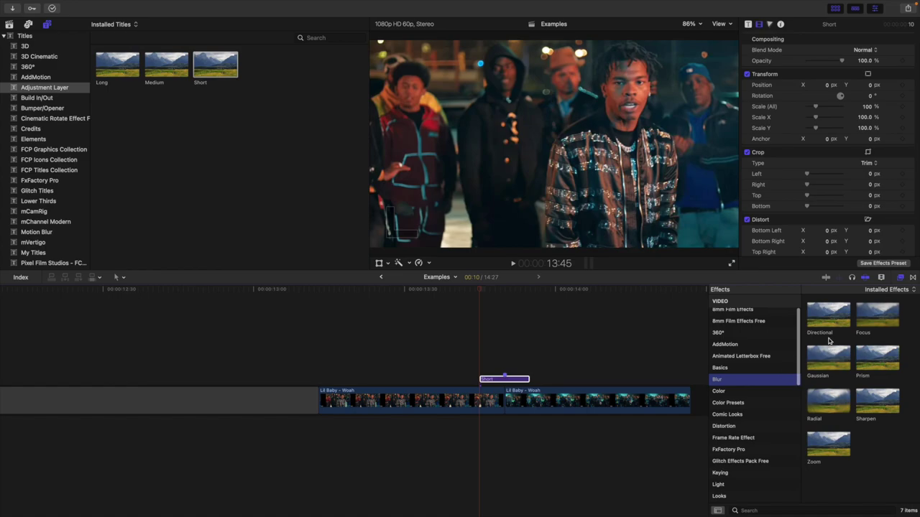
drag(827, 323, 519, 378)
click(900, 278)
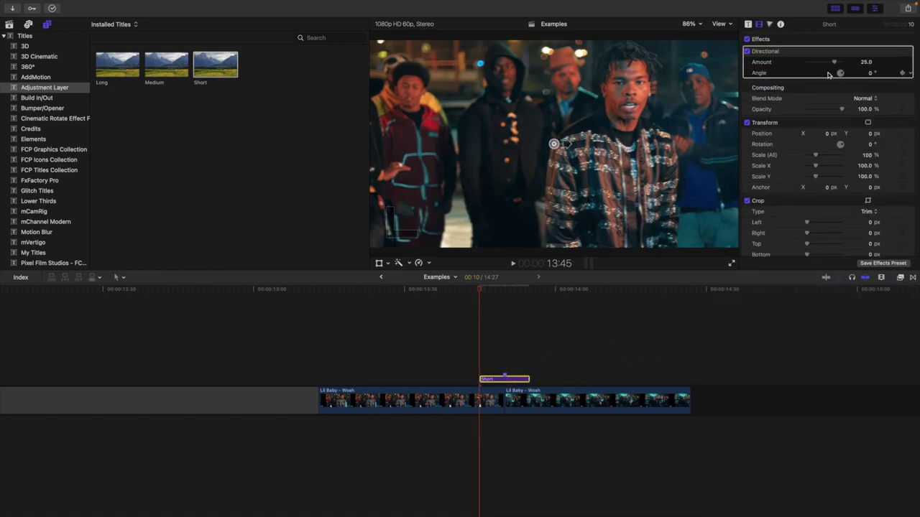
Keyframe the Directional blur amount at 0 at the layer's start, 13:45, and at 300 on the cut, 13:50
drag(834, 62, 805, 62)
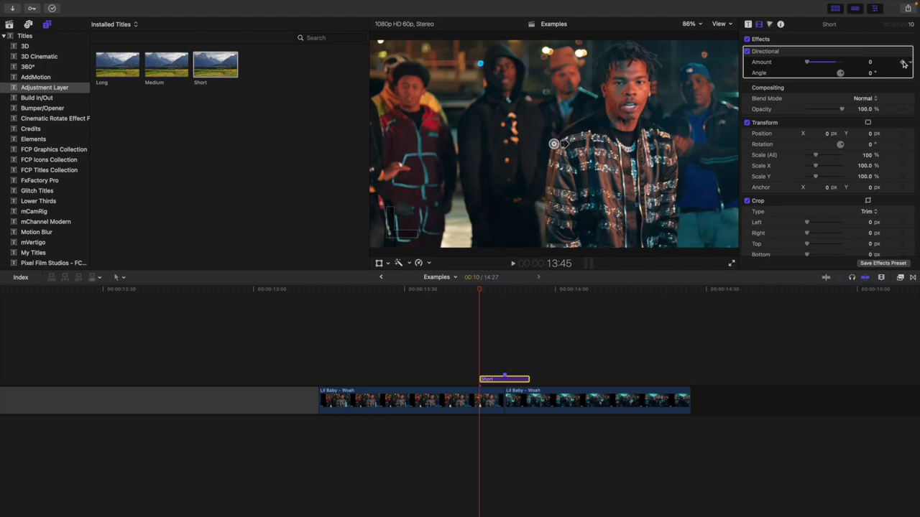
click(505, 347)
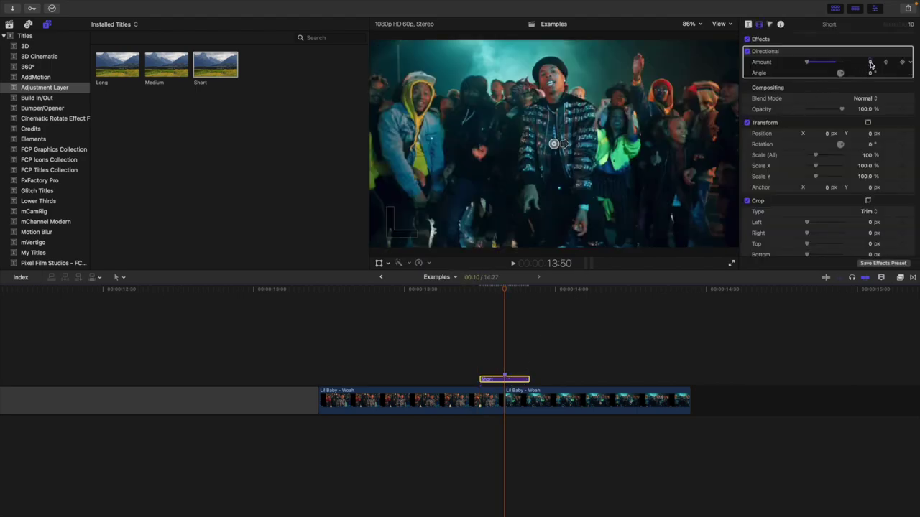
click(871, 63)
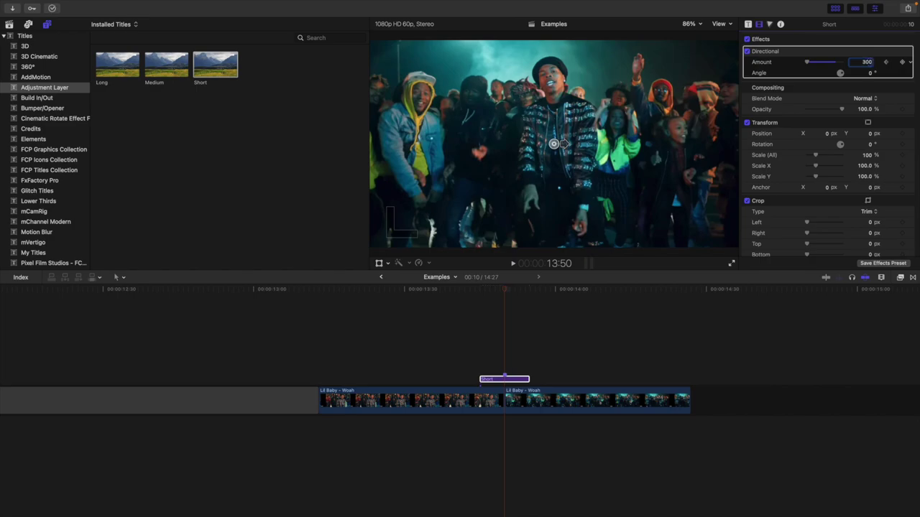
key(Return)
Keyframe the Directional blur amount back to 0 at the adjustment layer's end, 13:55
click(511, 381)
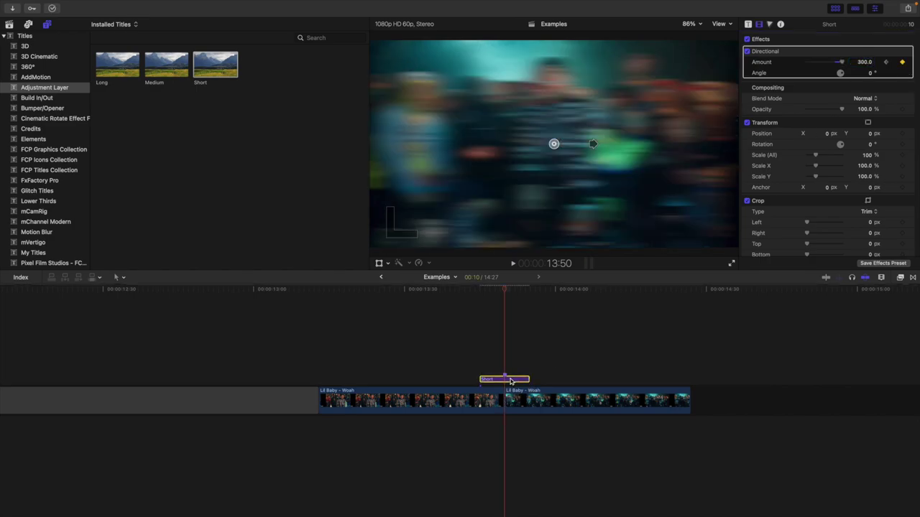
key(Right)
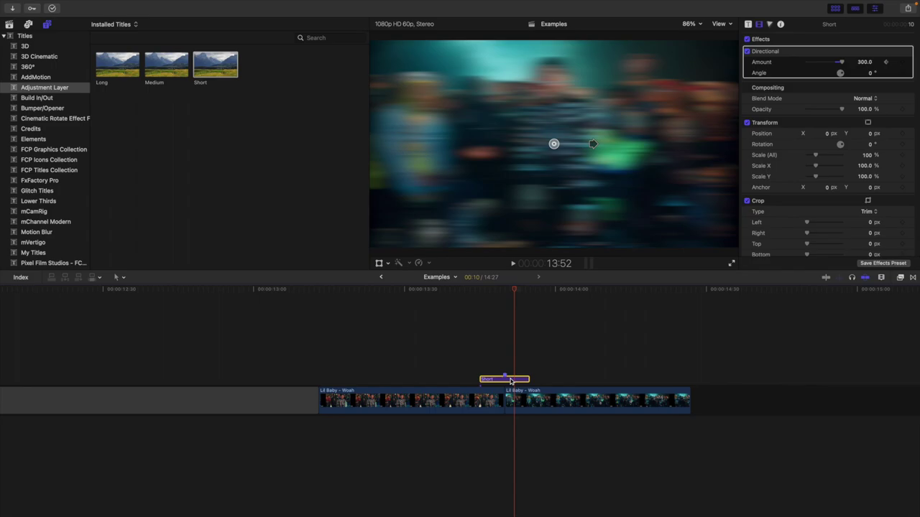
key(Right)
key(Right)
key(Right)
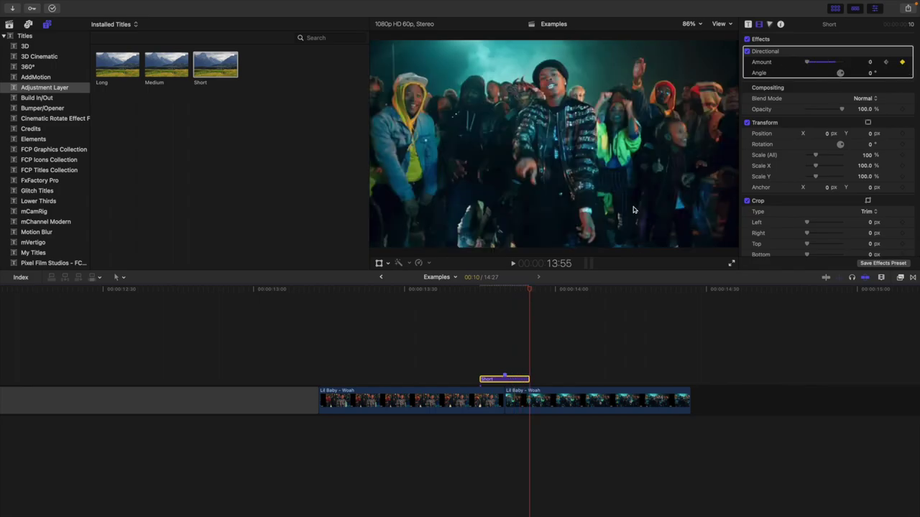
Step through the directional blur frame by frame from the start of the adjustment layer across the Woah cut
click(480, 342)
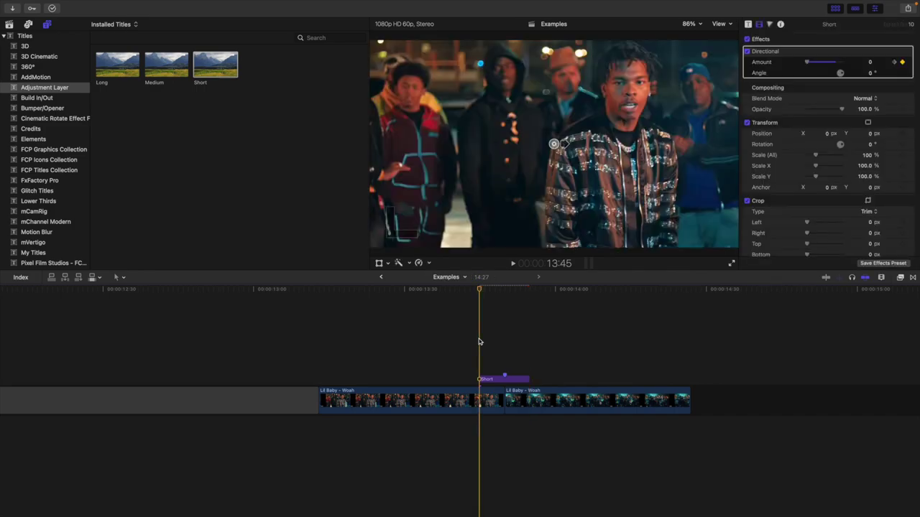
key(Right)
key(Right)
key(Right)
key(Right)
key(Right)
key(Right)
key(Right)
key(Right)
key(Right)
key(Right)
key(Right)
key(Right)
key(Right)
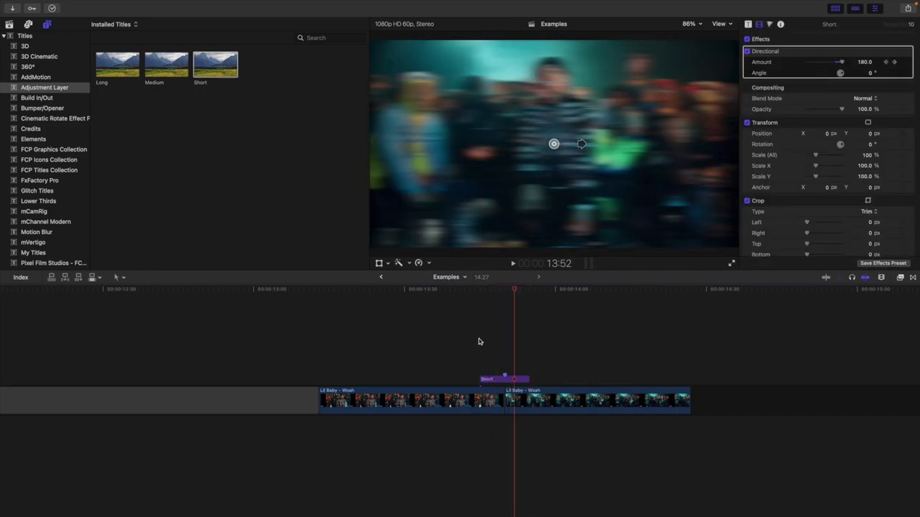
Play the blur transition several times from the start of the first Woah clip, also checking the blur at the adjustment layer's start
click(318, 344)
key(space)
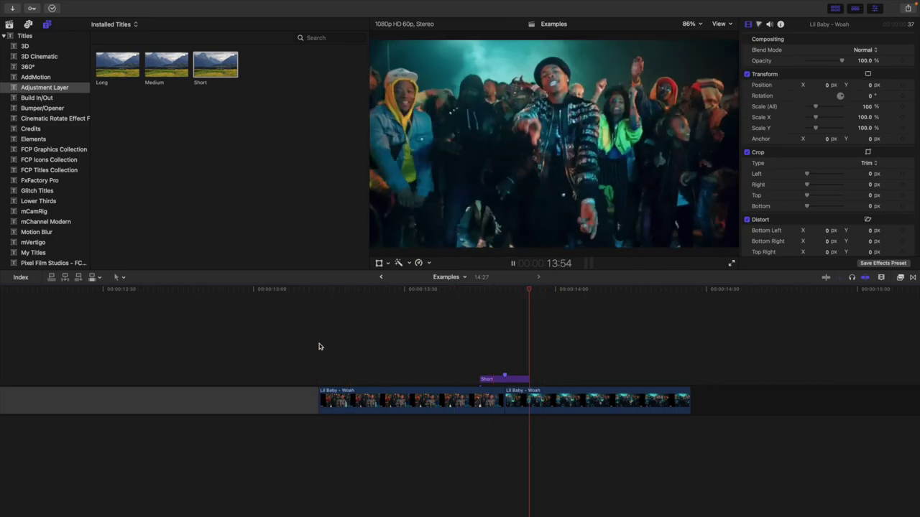
key(super+minus)
key(super+minus)
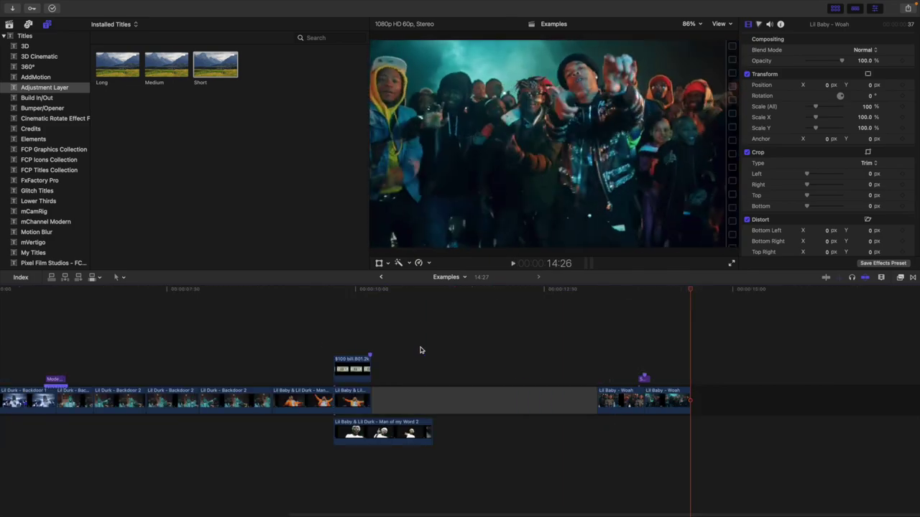
click(595, 358)
key(space)
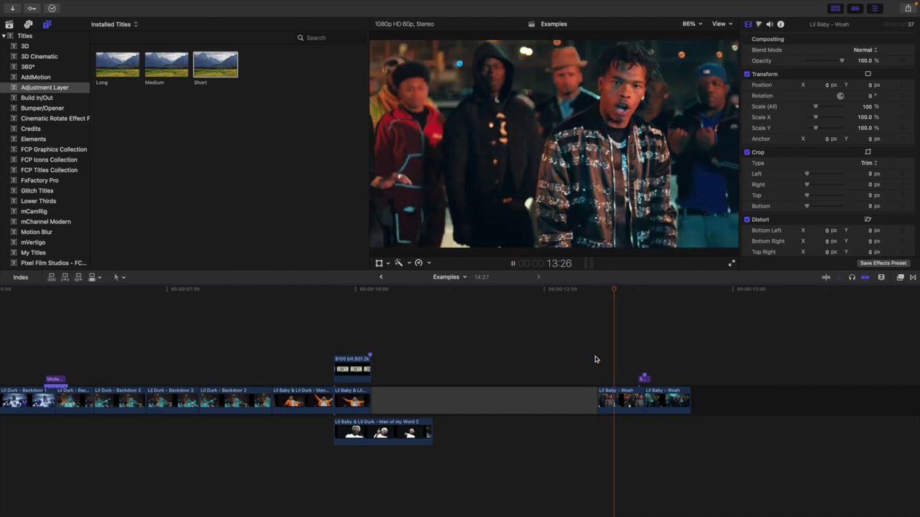
click(640, 363)
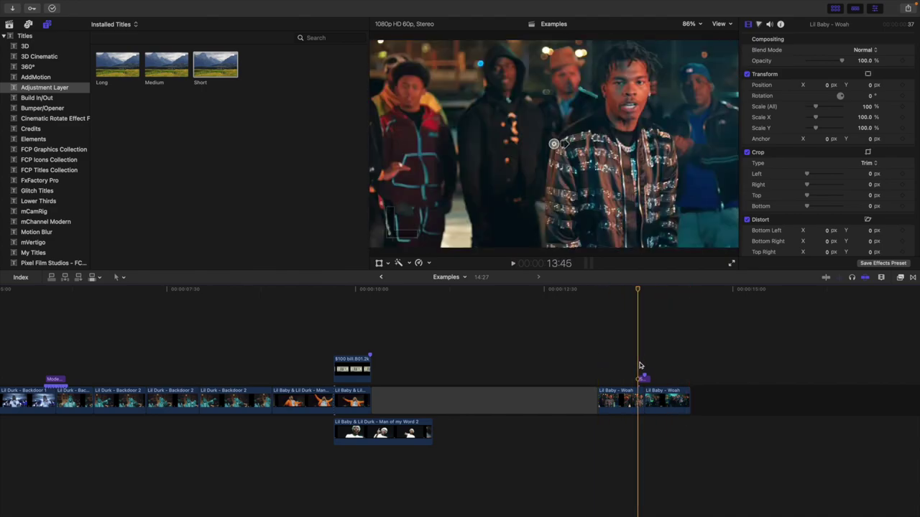
click(636, 369)
key(space)
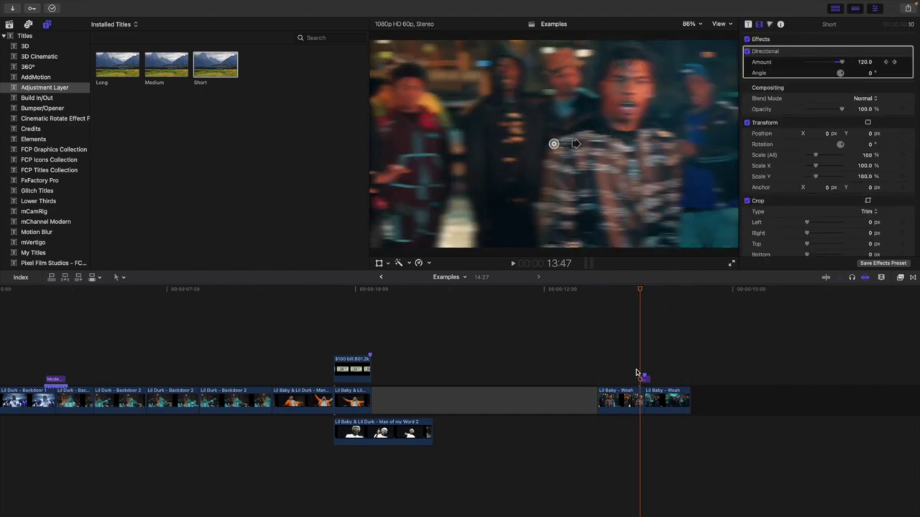
click(597, 371)
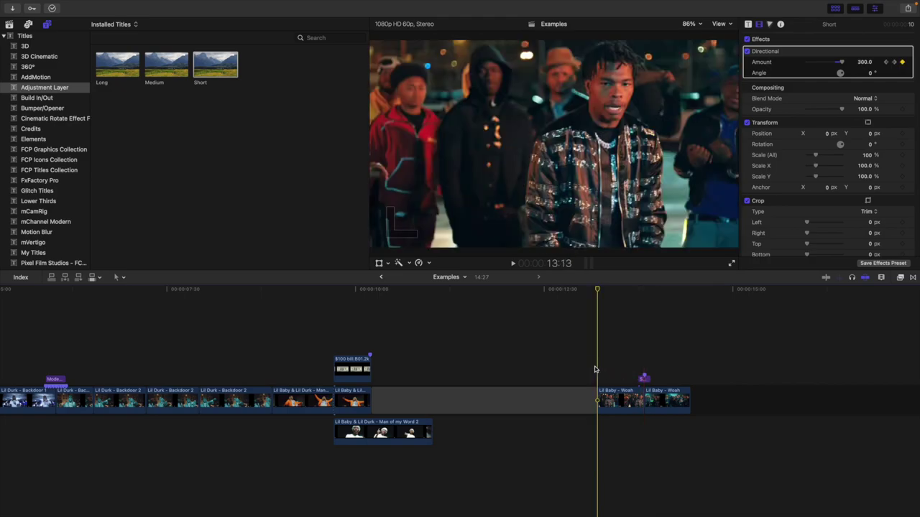
key(space)
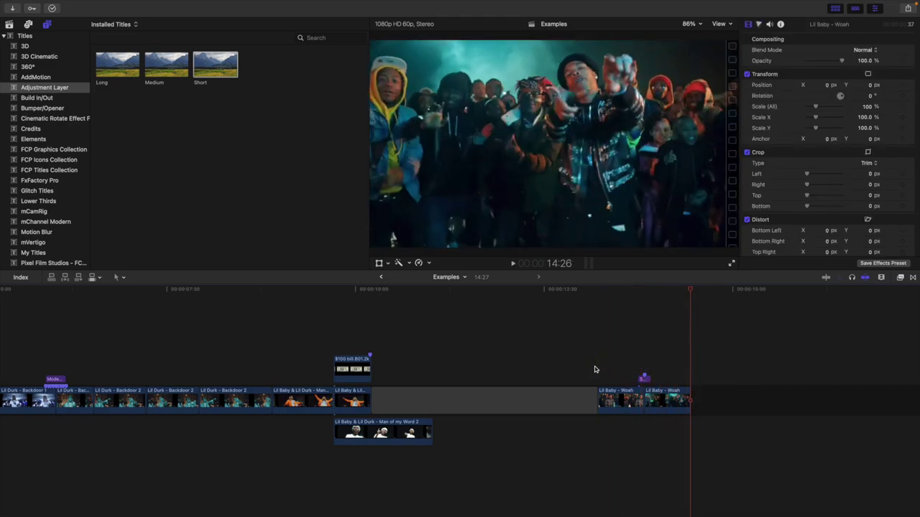